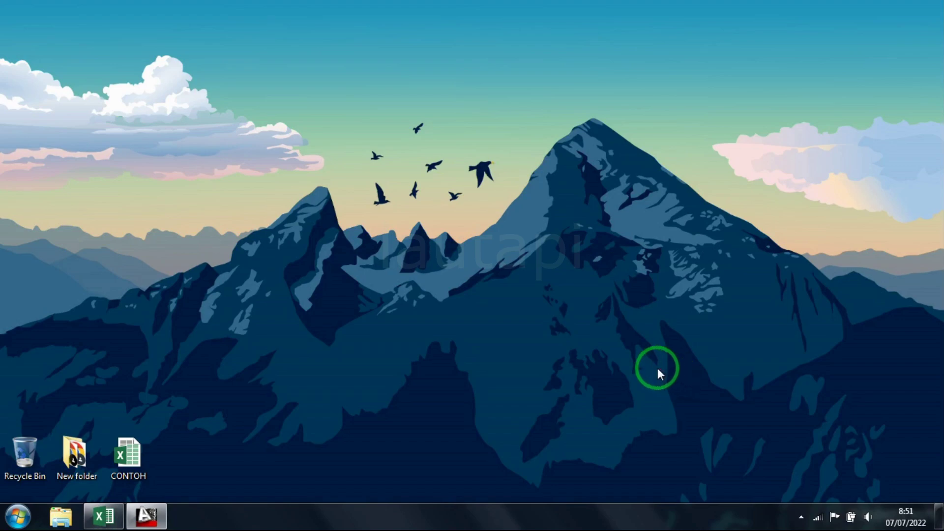
# Refresh the Windows desktop and bring the CONTOH workbook forward in Excel.
pyautogui.rightClick(501, 252)
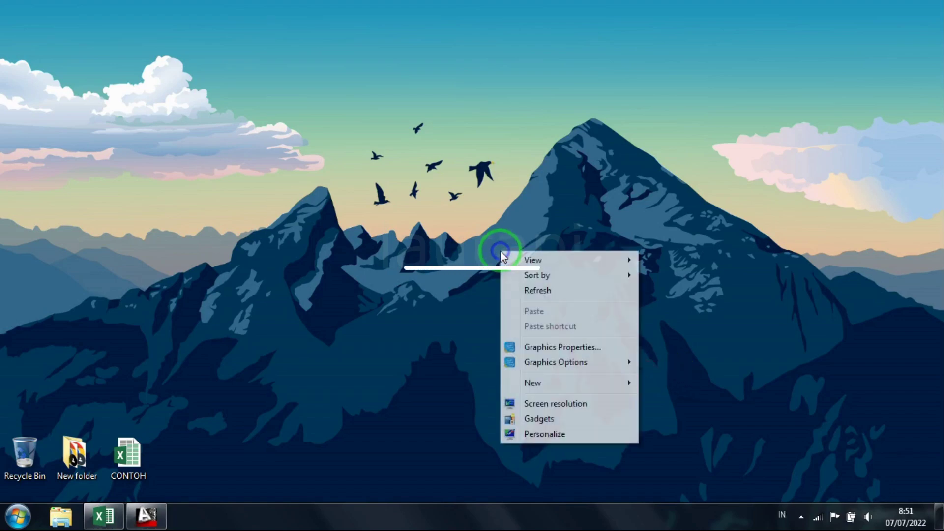
pyautogui.click(519, 290)
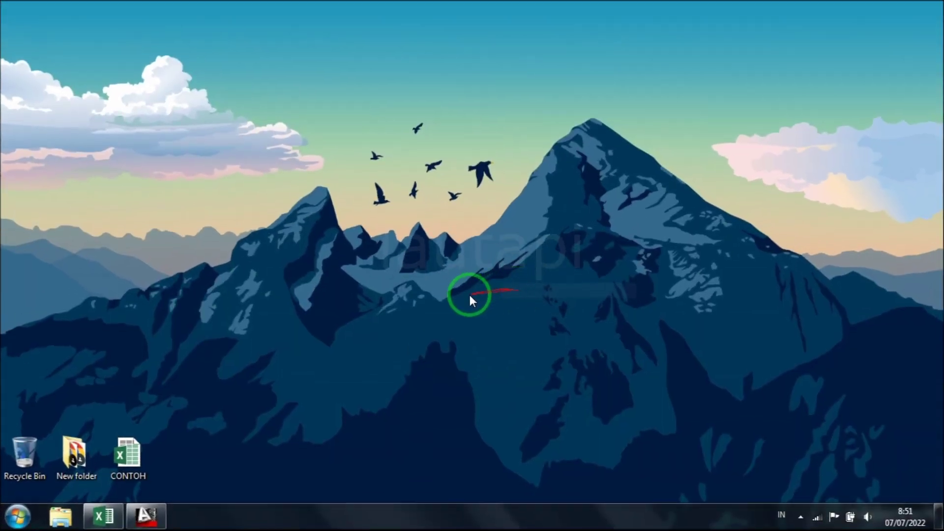
pyautogui.click(95, 523)
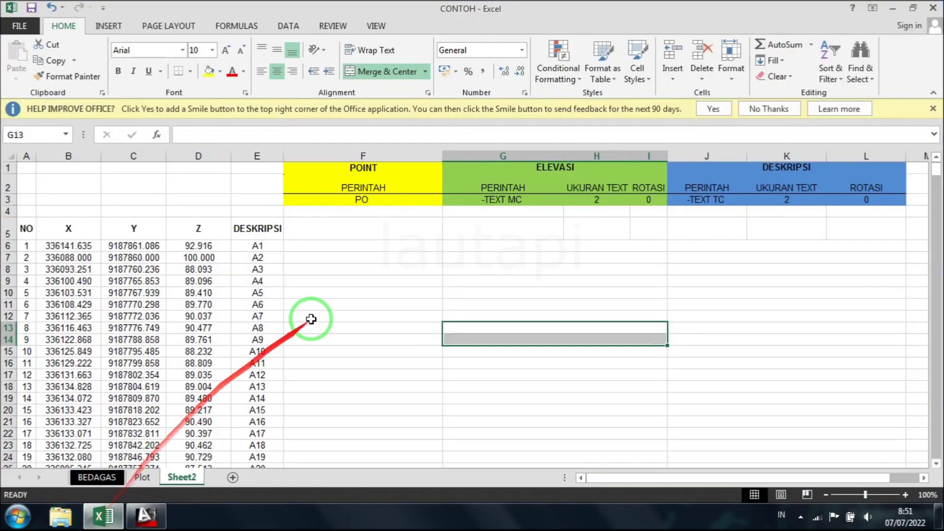
pyautogui.click(325, 311)
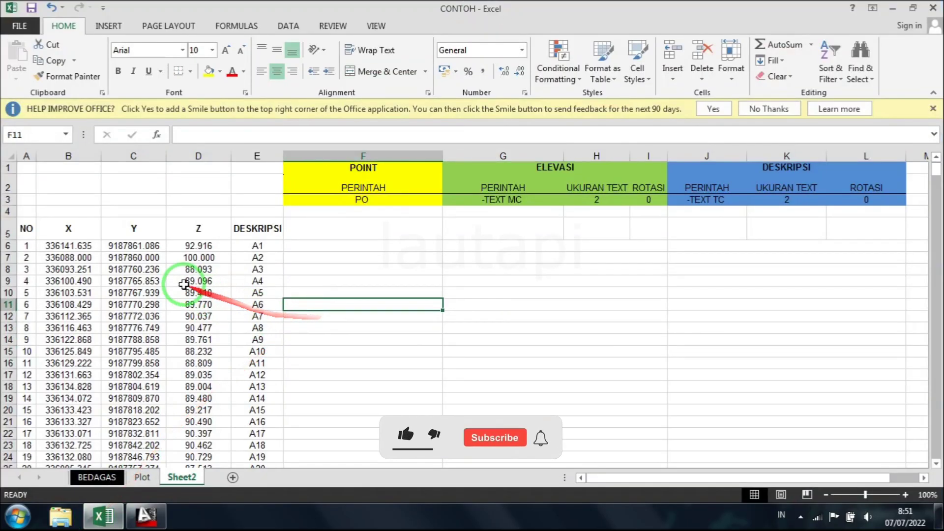
pyautogui.click(66, 245)
pyautogui.moveTo(66, 244); pyautogui.dragTo(189, 246)
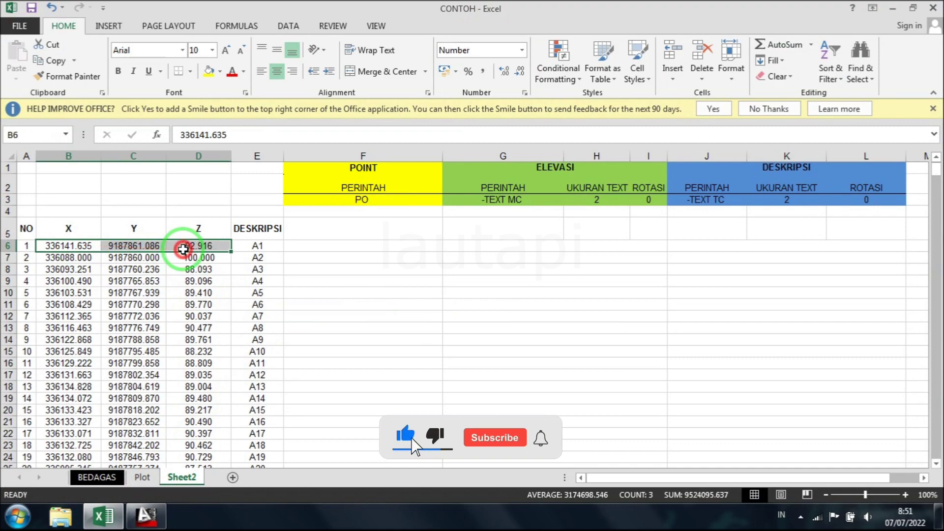
pyautogui.click(190, 246)
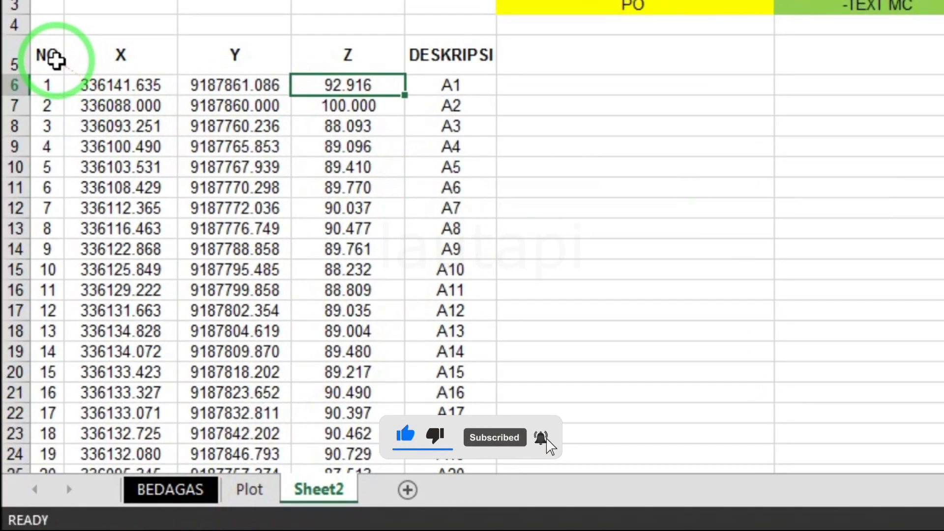
pyautogui.doubleClick(49, 79)
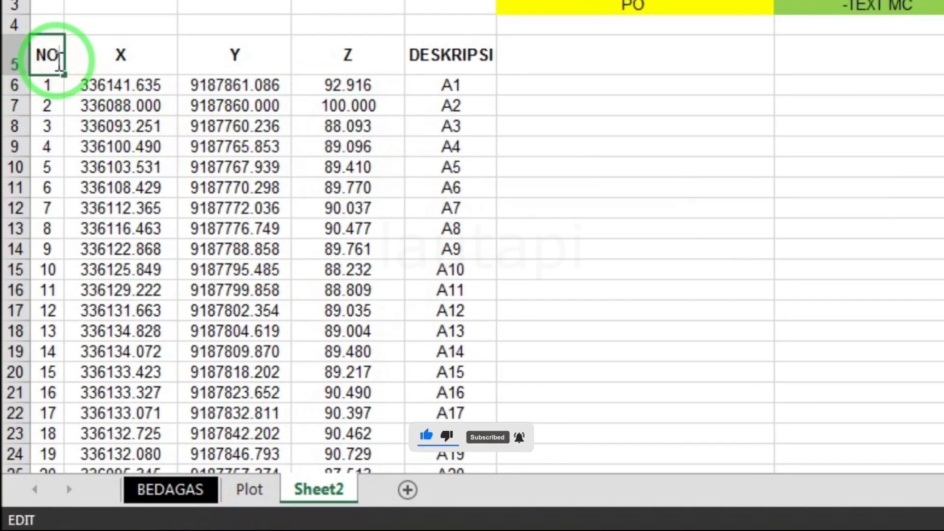
pyautogui.press('Escape')
pyautogui.press('Right')
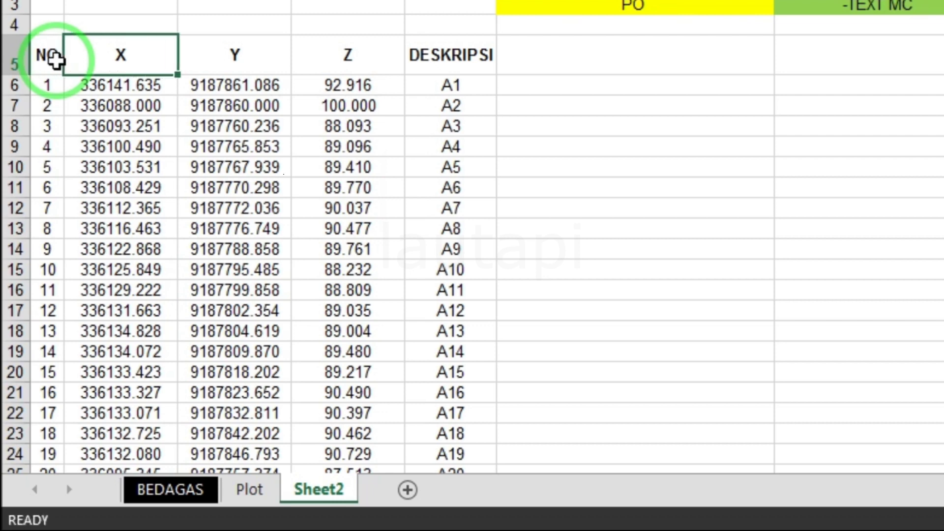
pyautogui.press('Right')
pyautogui.press('Right')
pyautogui.press('Right')
pyautogui.press('Down')
pyautogui.press('Up')
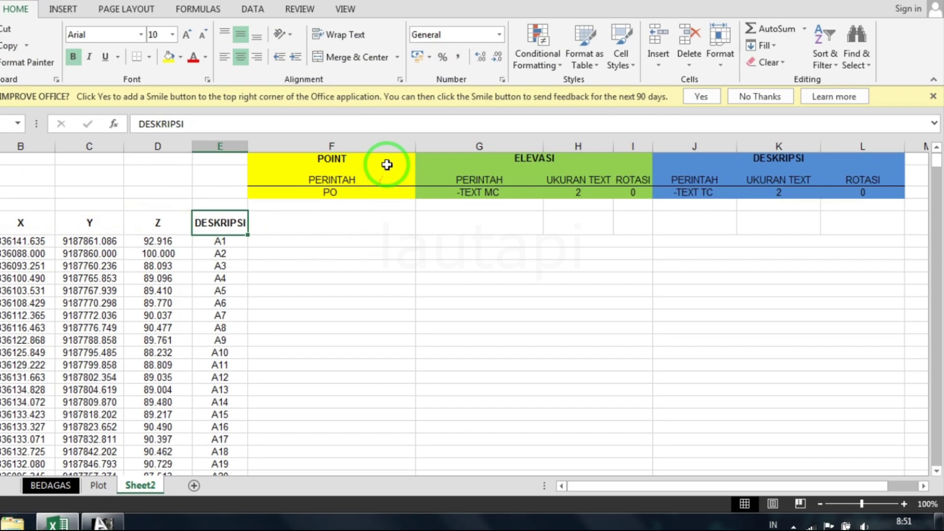
pyautogui.click(418, 171)
pyautogui.moveTo(217, 109); pyautogui.dragTo(636, 142)
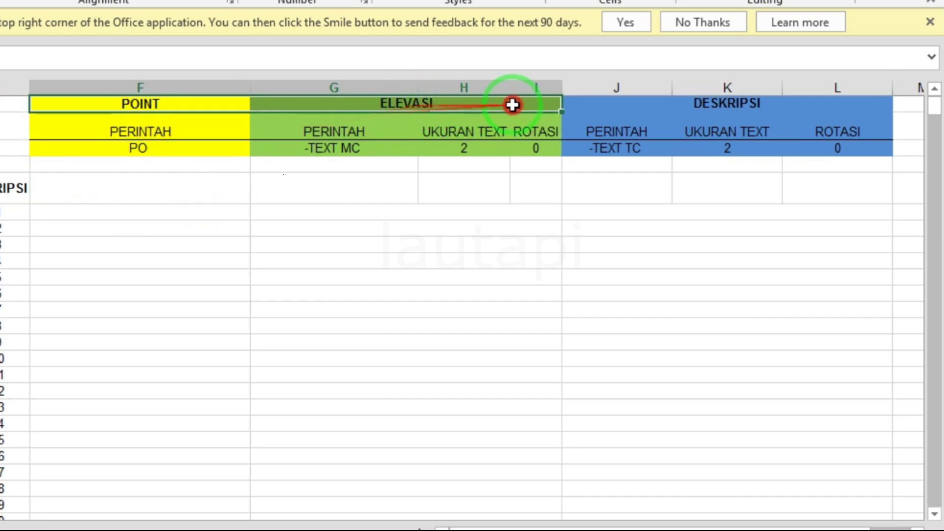
pyautogui.click(637, 142)
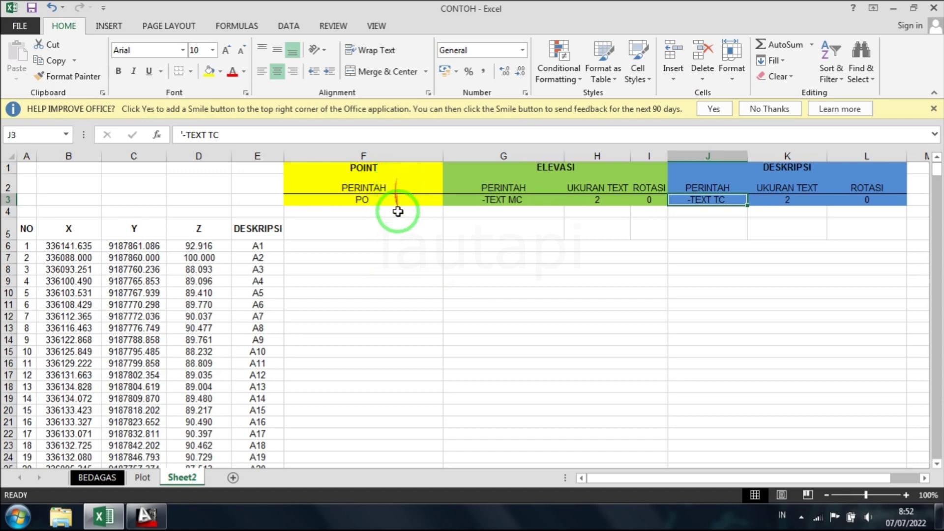
pyautogui.click(374, 201)
pyautogui.press('Return')
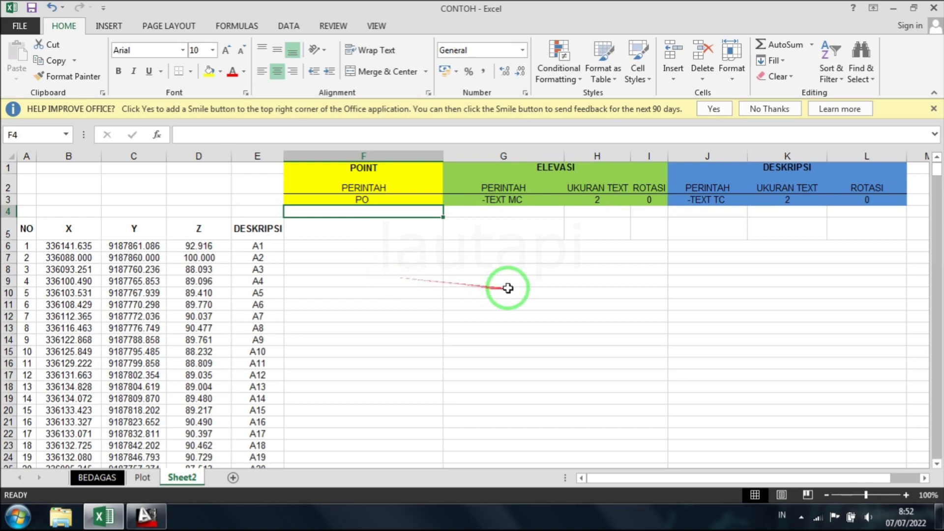
pyautogui.click(532, 202)
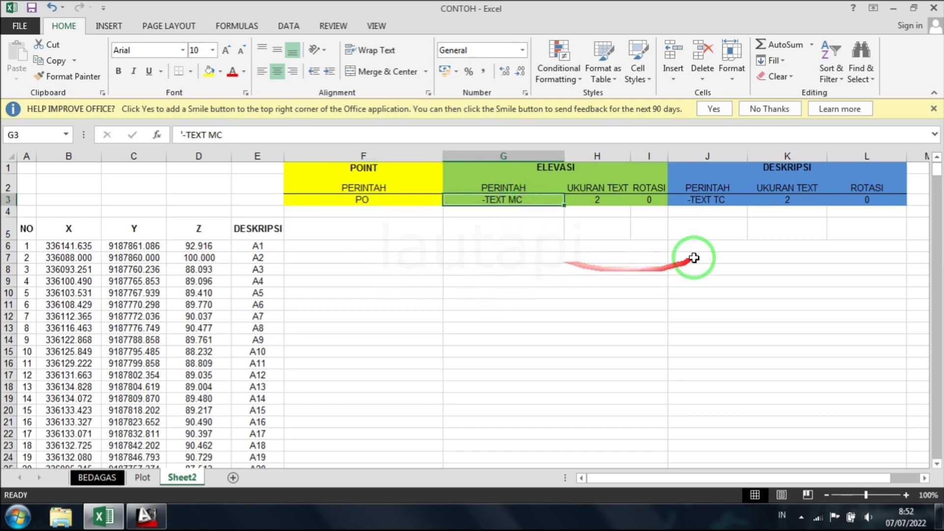
pyautogui.click(721, 202)
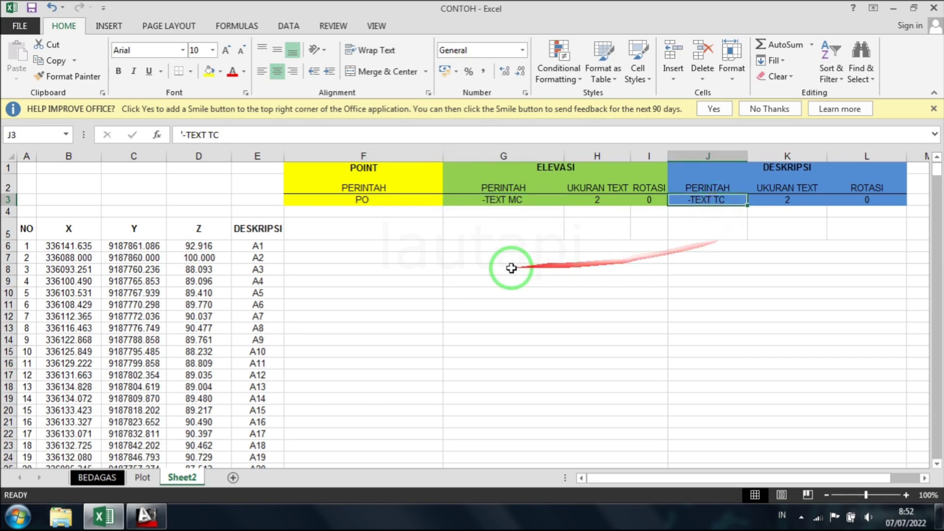
pyautogui.click(373, 248)
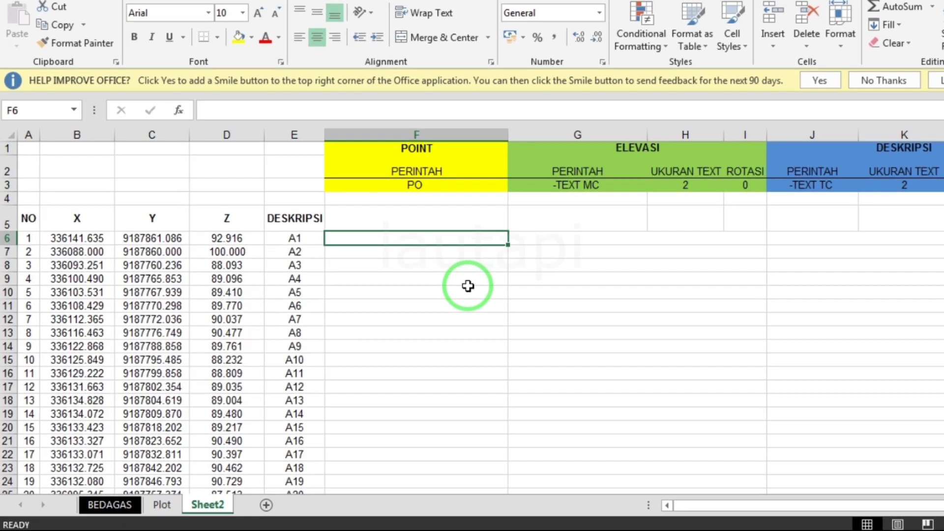
pyautogui.click(386, 210)
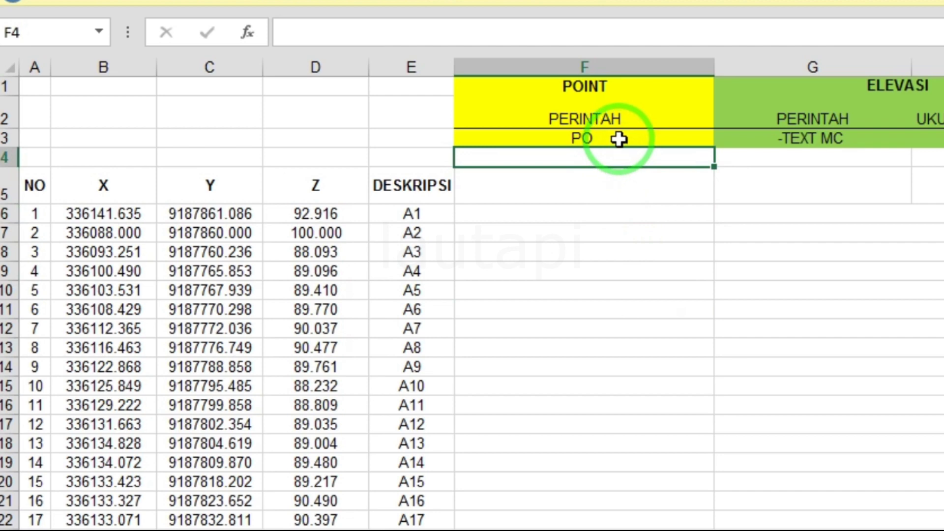
pyautogui.doubleClick(612, 142)
pyautogui.click(618, 187)
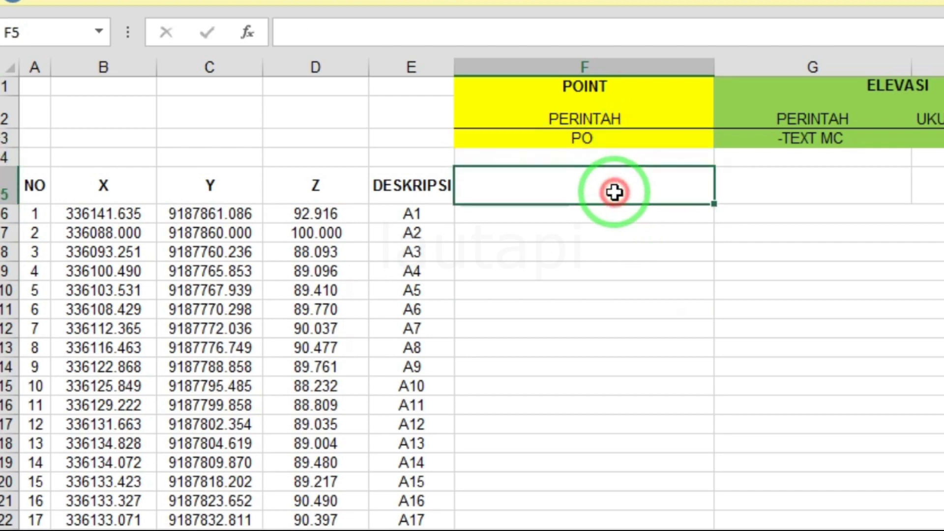
pyautogui.click(607, 140)
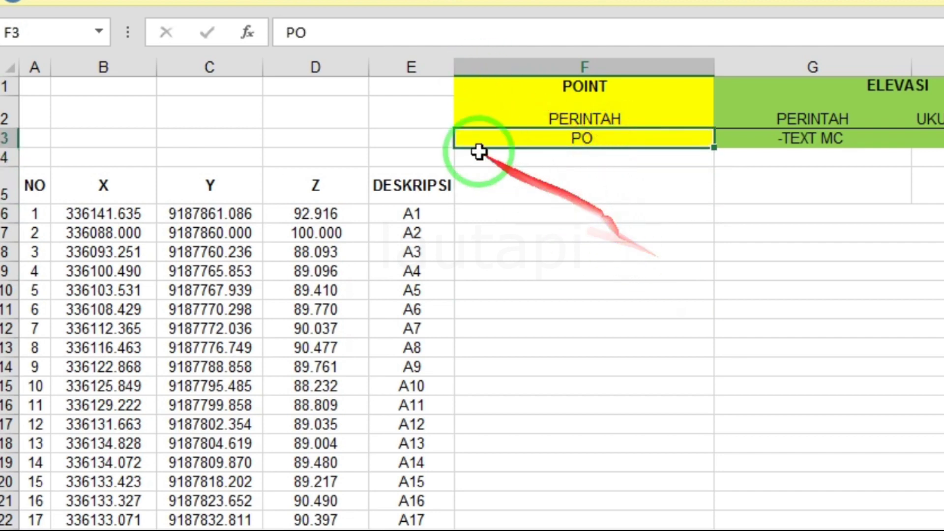
pyautogui.click(379, 33)
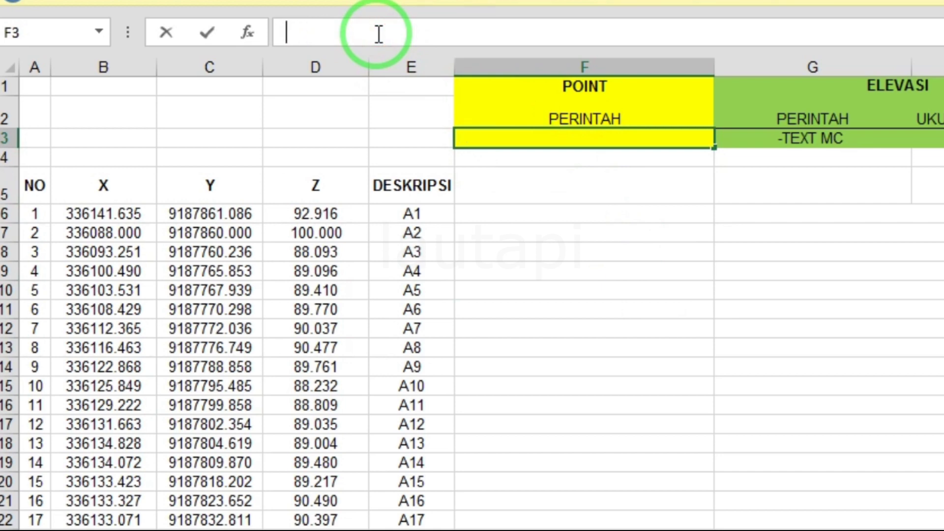
pyautogui.write('PO')
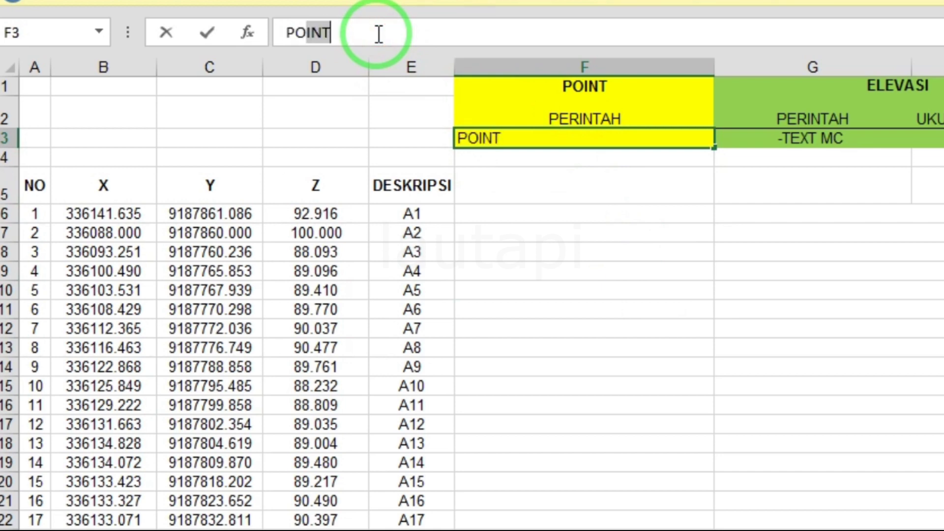
pyautogui.press('Return')
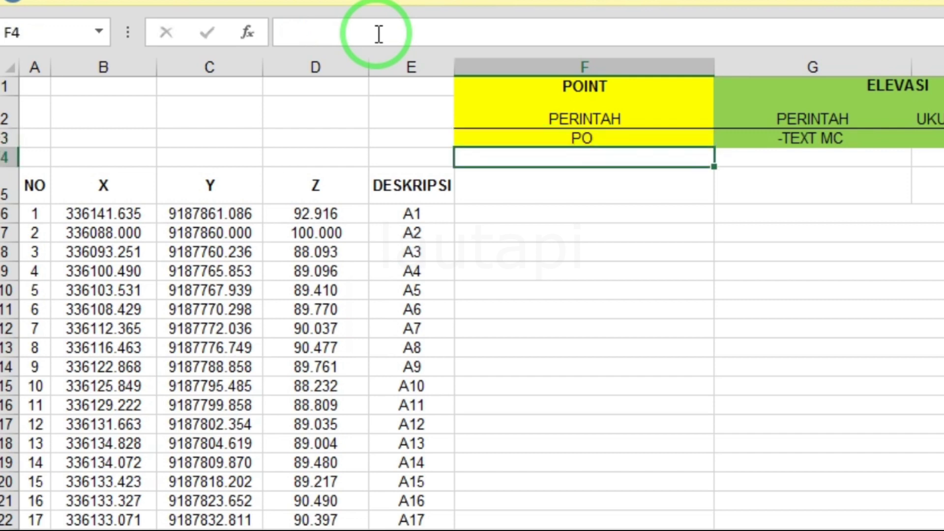
pyautogui.click(545, 218)
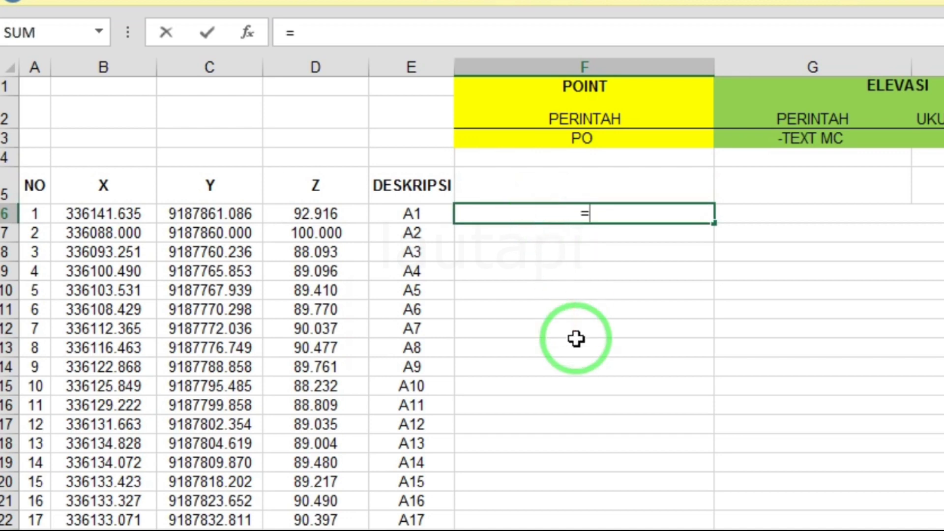
# Start F6's =CONCATENATE formula with the PO command from F3 and the X value B6.
pyautogui.write('CON')
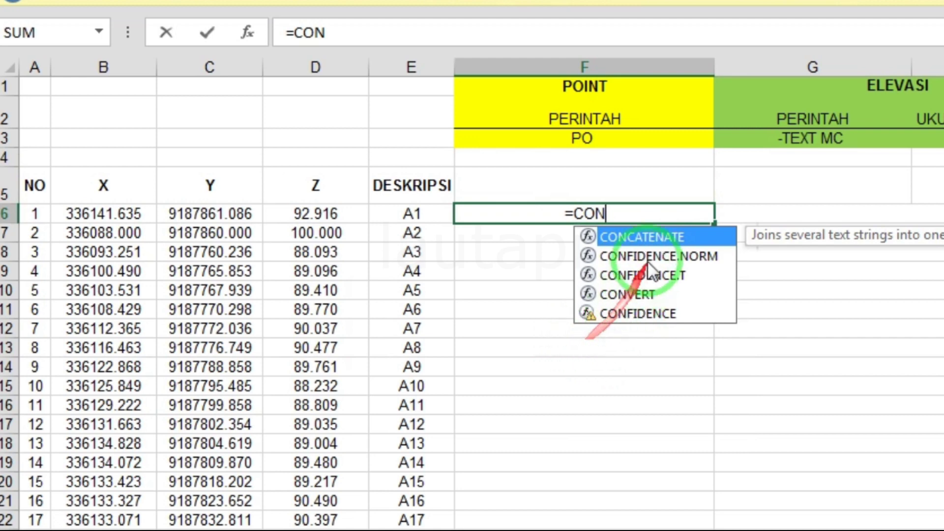
pyautogui.doubleClick(660, 238)
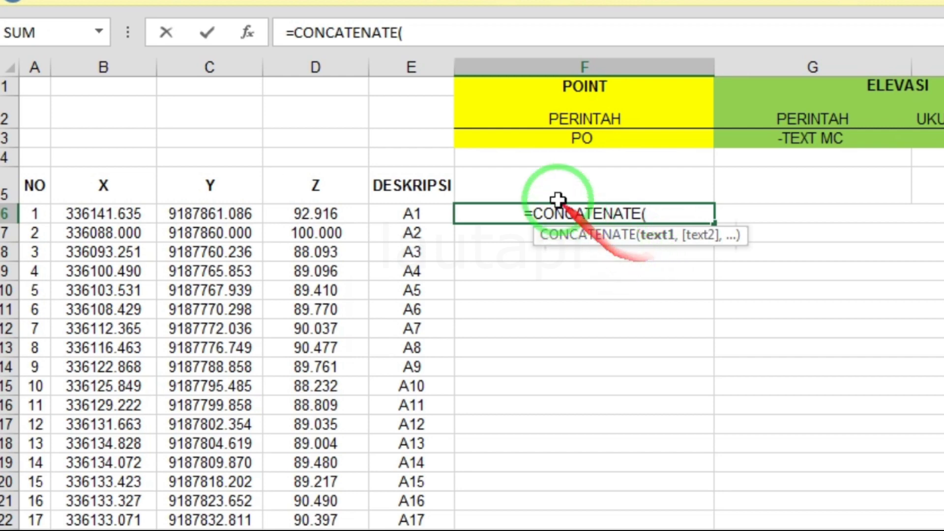
pyautogui.click(557, 143)
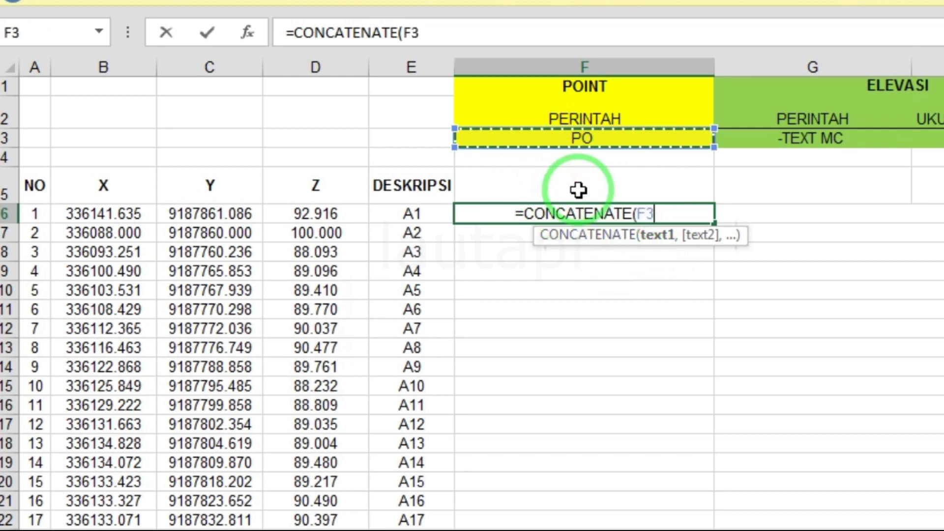
pyautogui.write(',')
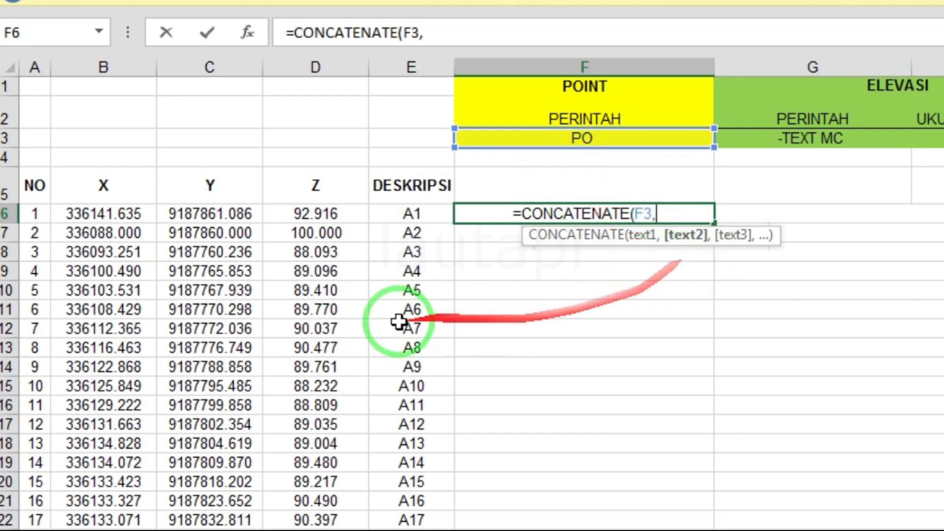
pyautogui.click(106, 219)
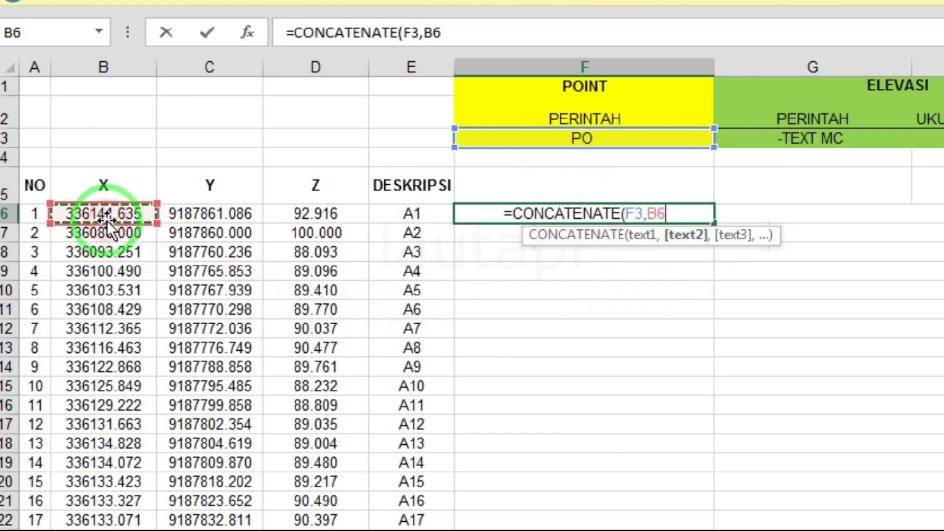
pyautogui.write(',')
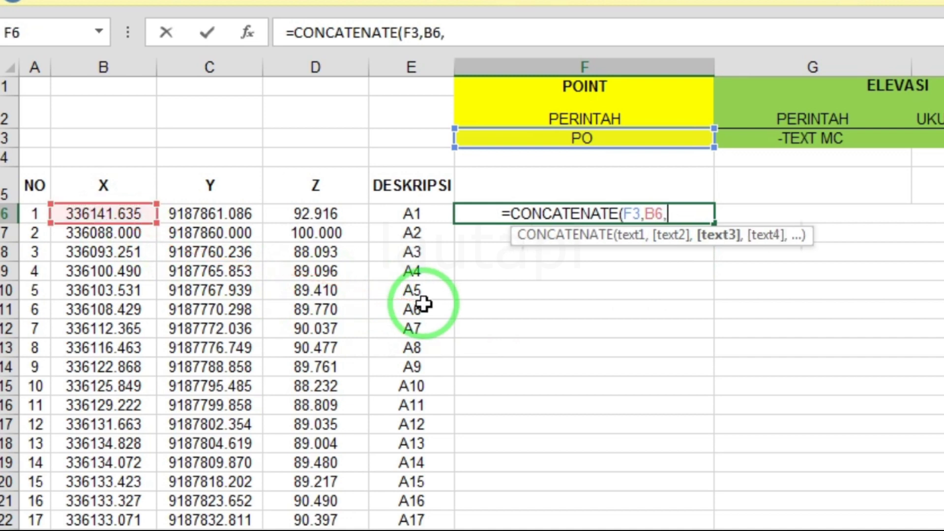
pyautogui.write('"')
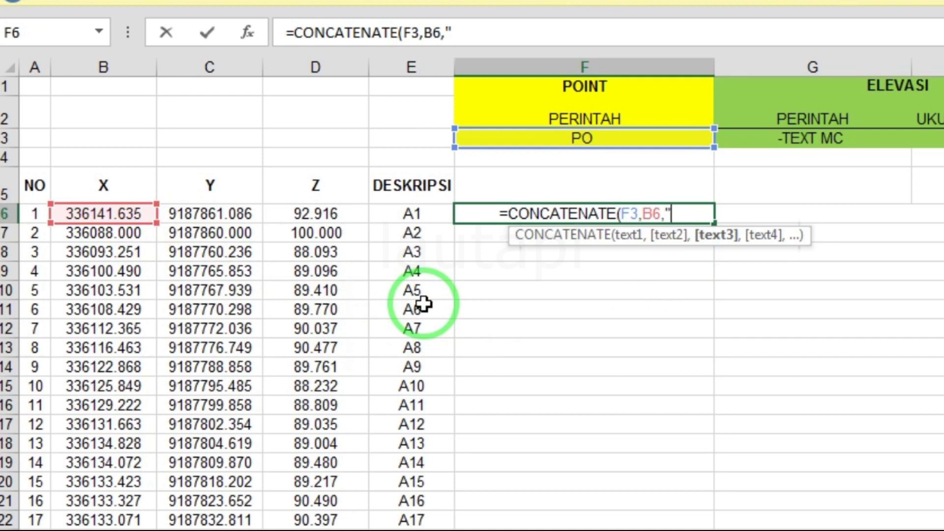
pyautogui.write(',')
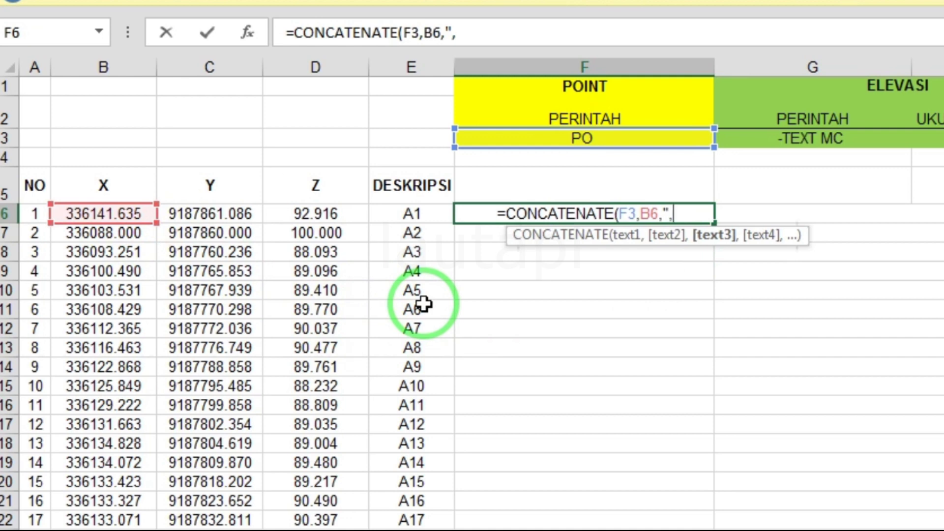
pyautogui.write('"')
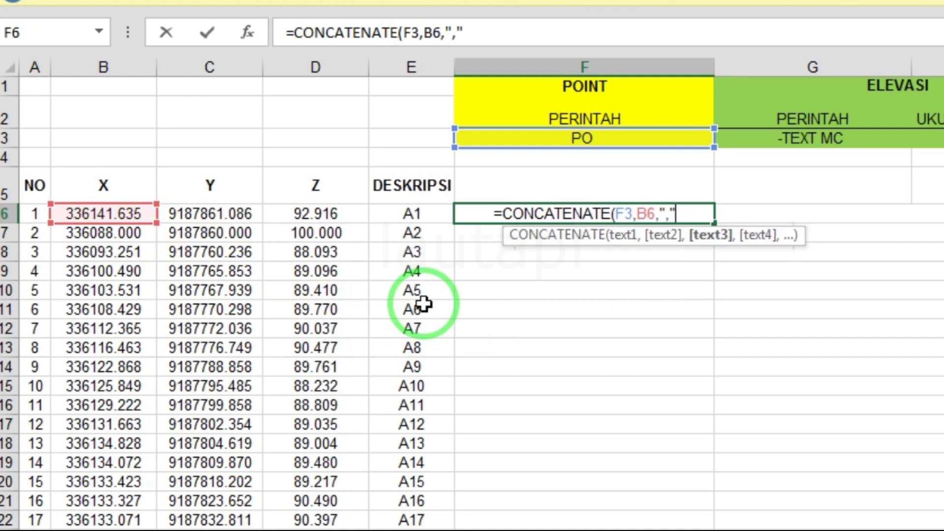
pyautogui.write('<')
pyautogui.press('BackSpace')
pyautogui.press('BackSpace')
pyautogui.press('BackSpace')
pyautogui.write(',')
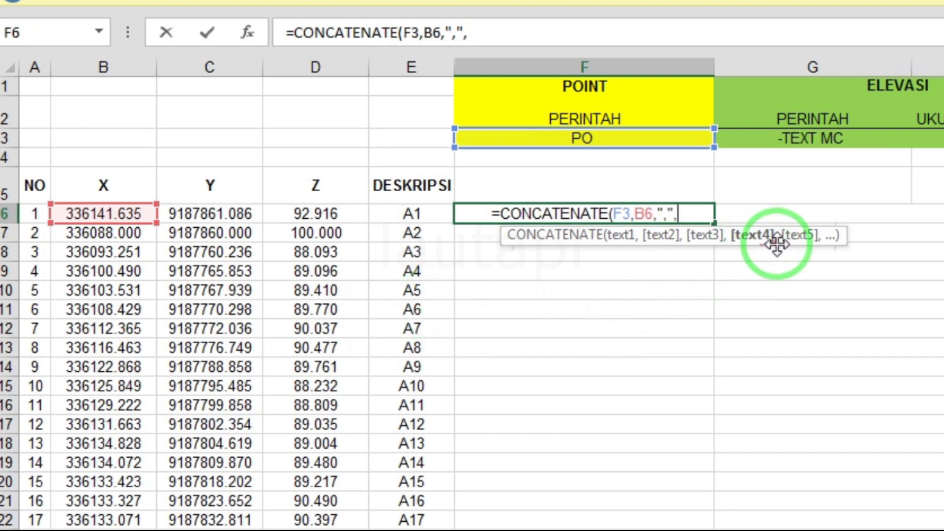
# Add Y value C6 and Z value D6 with comma separators, close the formula and commit.
pyautogui.click(225, 217)
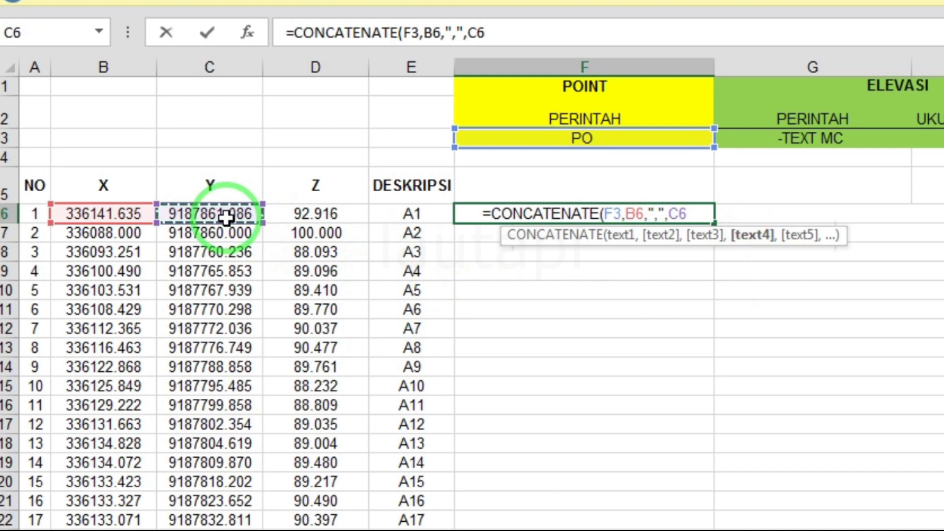
pyautogui.write(',')
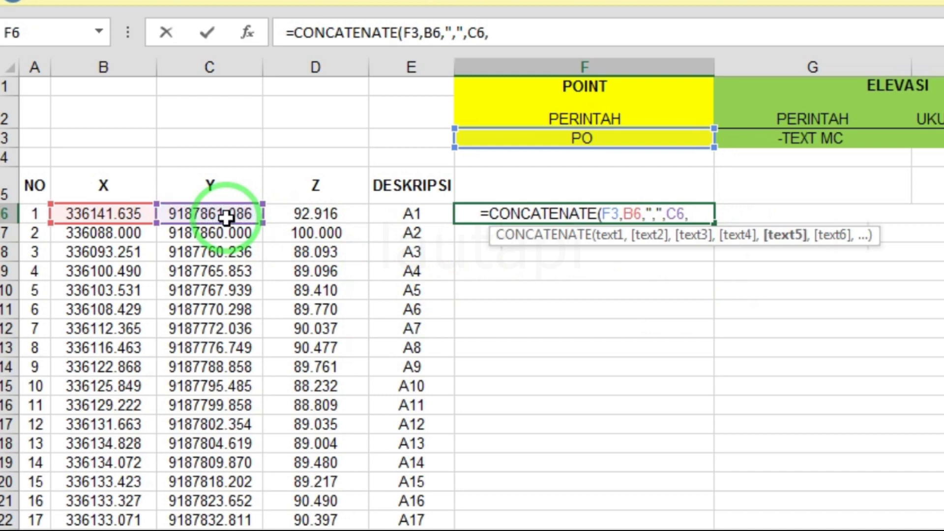
pyautogui.write('"')
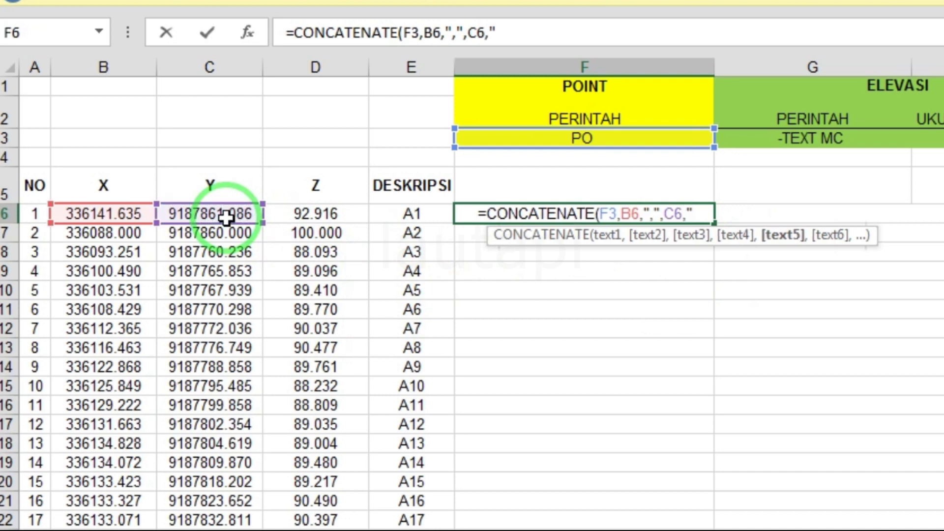
pyautogui.write(',"')
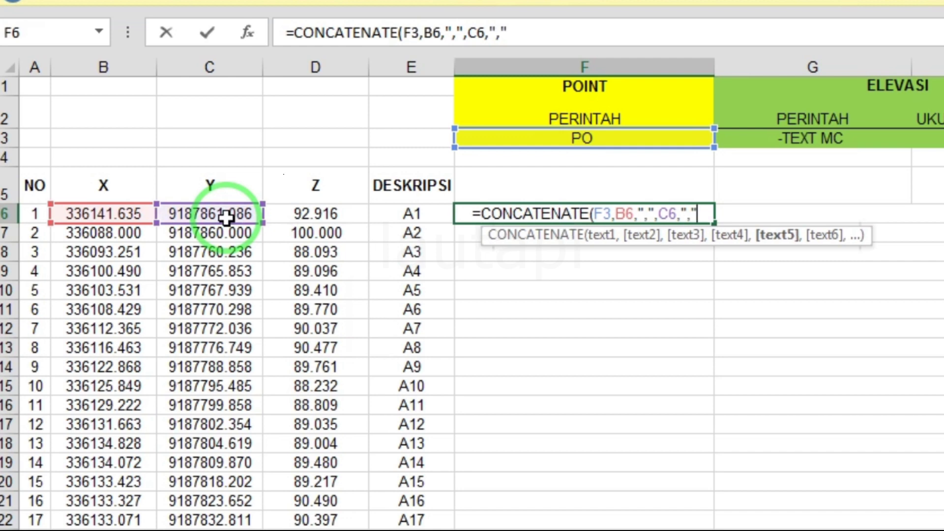
pyautogui.write(',')
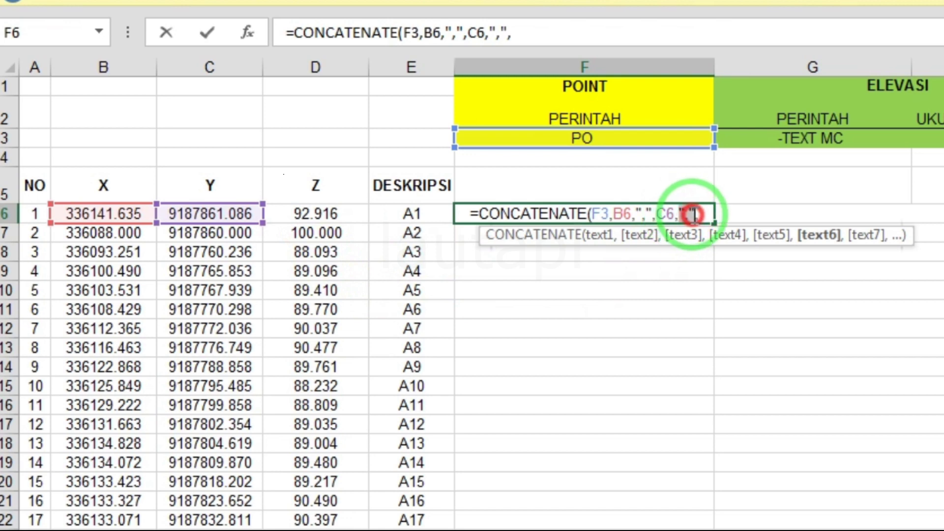
pyautogui.moveTo(680, 214); pyautogui.dragTo(694, 213)
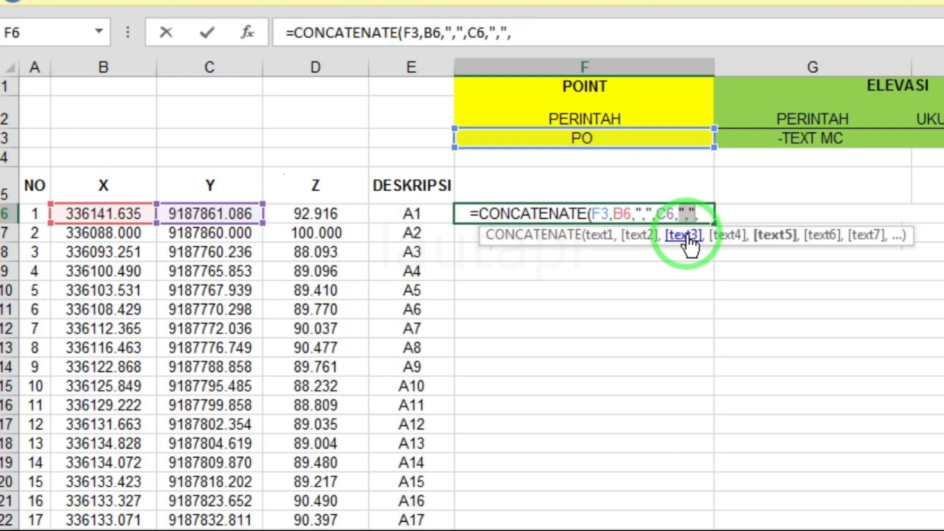
pyautogui.press('End')
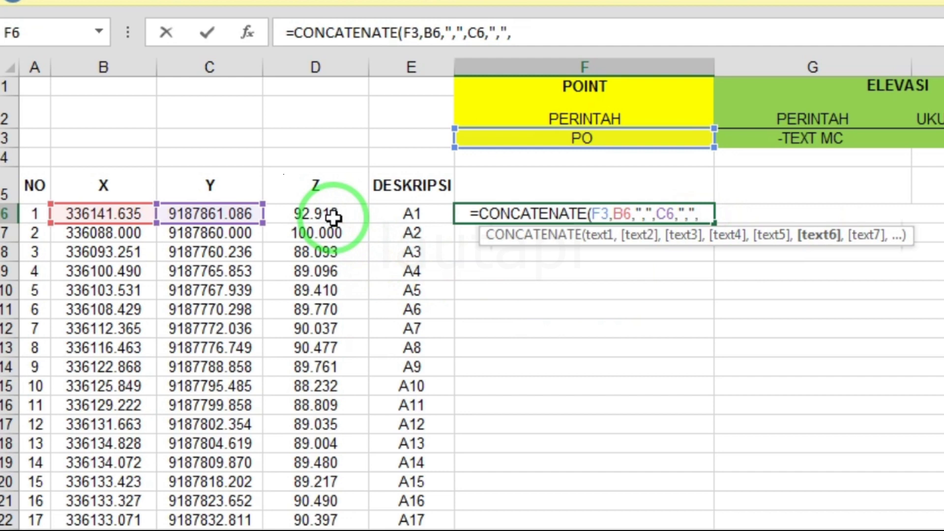
pyautogui.click(334, 217)
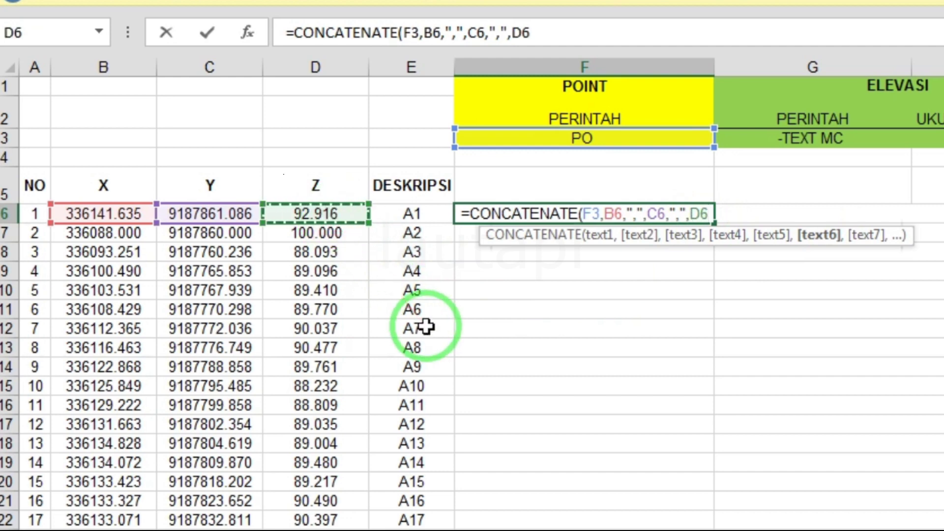
pyautogui.write(')')
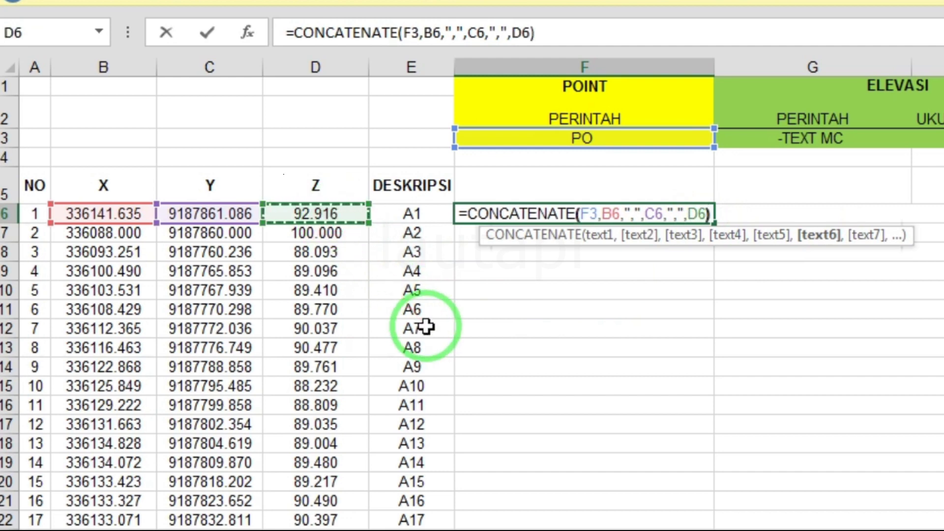
pyautogui.press('Return')
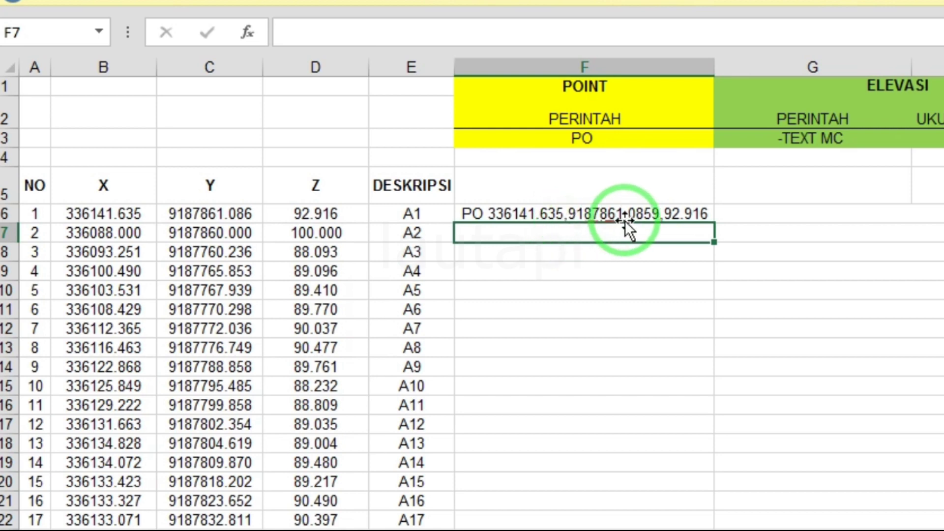
# Copy F6's command PO 336141.635,9187861.0859,92.916 and switch to AutoCAD.
pyautogui.click(690, 229)
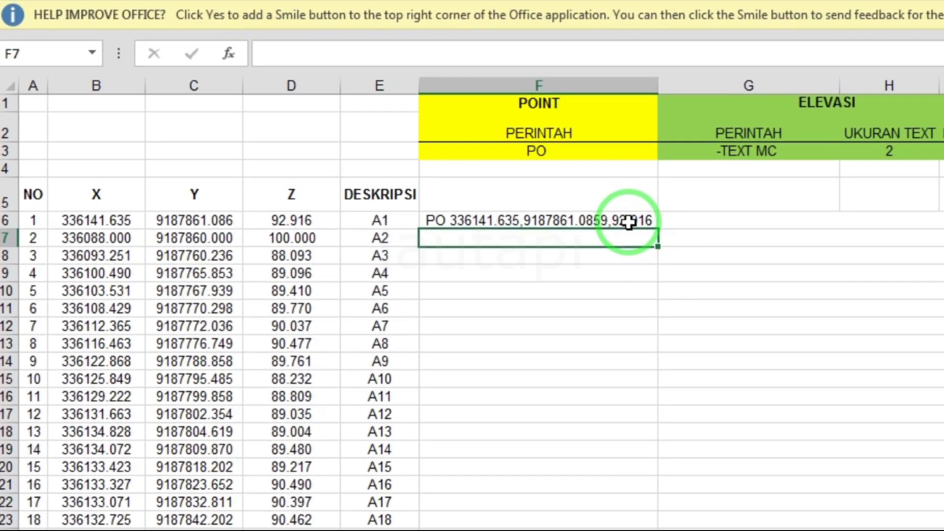
pyautogui.click(682, 216)
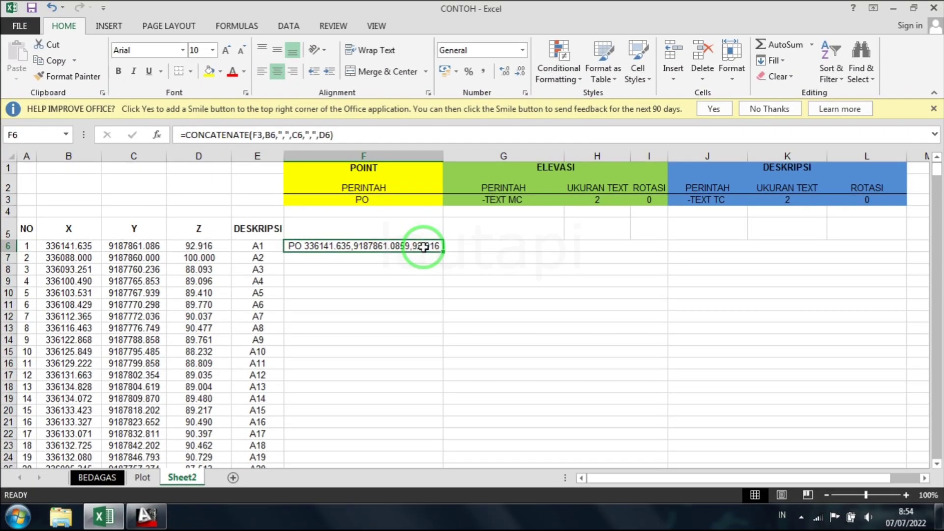
pyautogui.rightClick(423, 247)
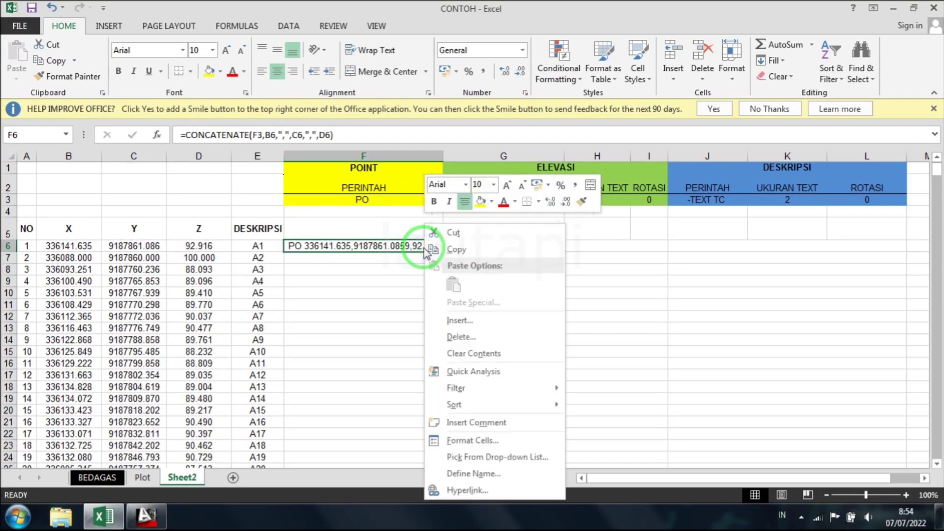
pyautogui.click(455, 250)
pyautogui.click(156, 519)
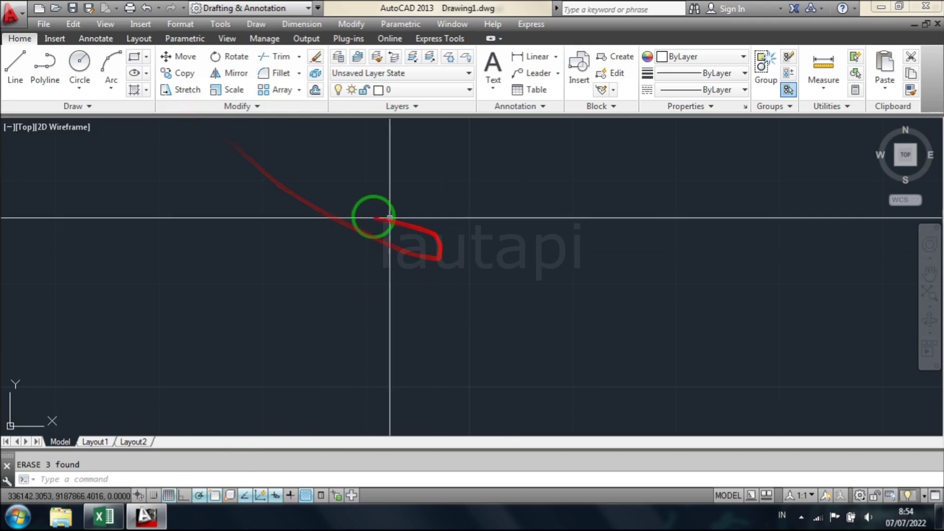
# Set the point style to circle-X with size 0.5 absolute.
pyautogui.click(184, 24)
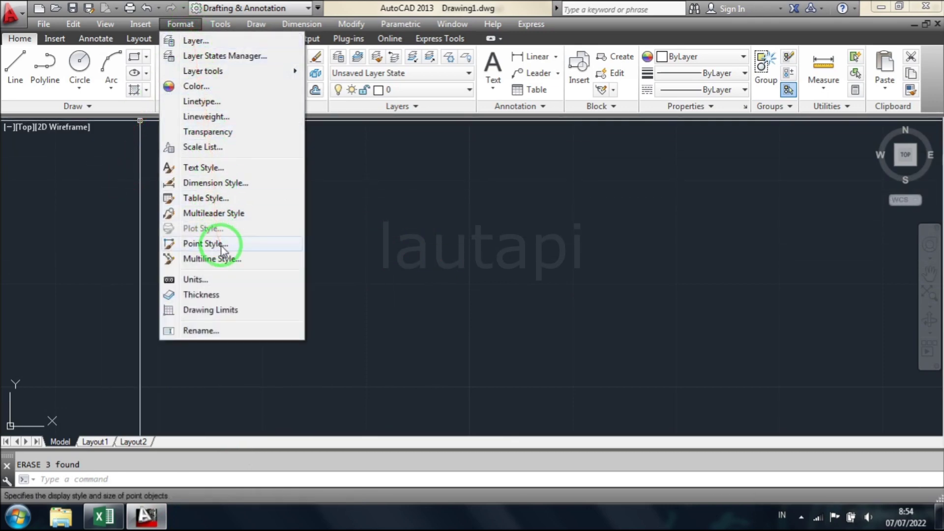
pyautogui.click(221, 247)
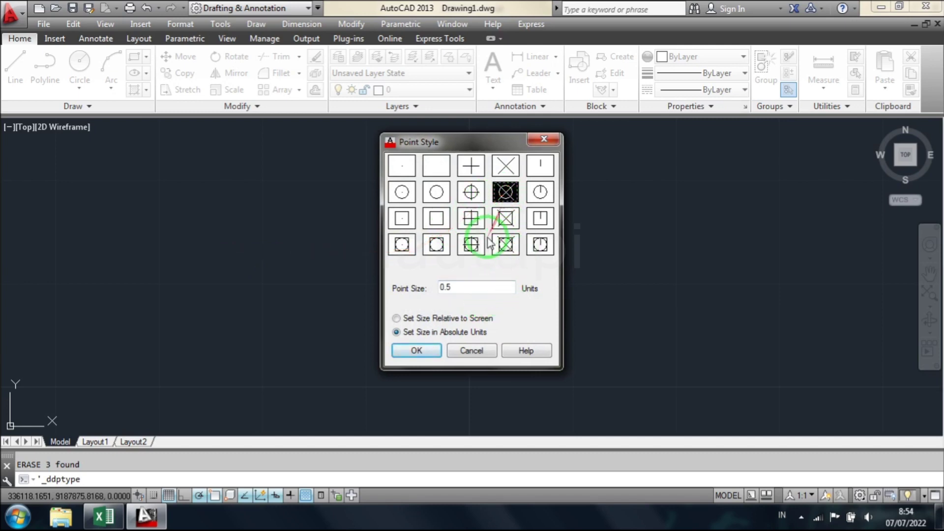
pyautogui.doubleClick(441, 286)
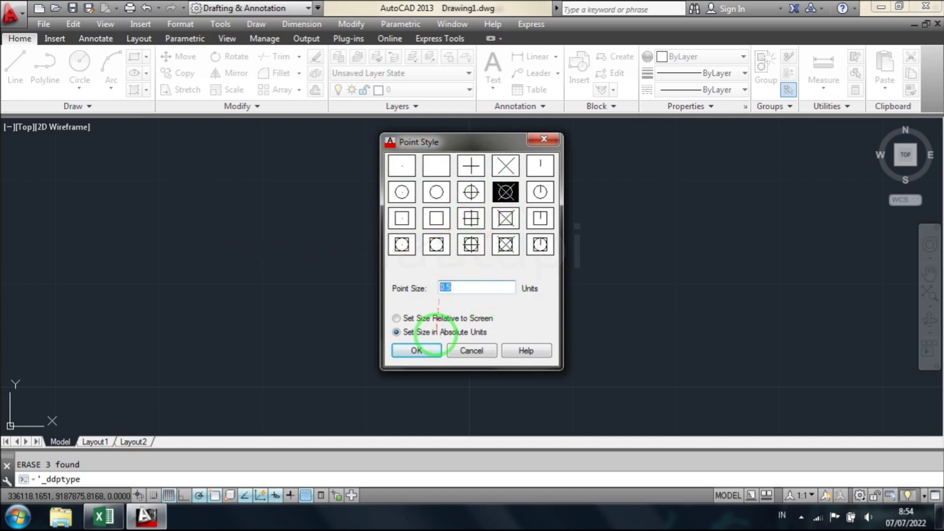
pyautogui.write('1')
pyautogui.click(419, 351)
pyautogui.click(420, 350)
pyautogui.click(220, 246)
# Paste the PO command to plot the point at 336141.635,9187861.0859,92.916, then return to Excel.
pyautogui.click(187, 478)
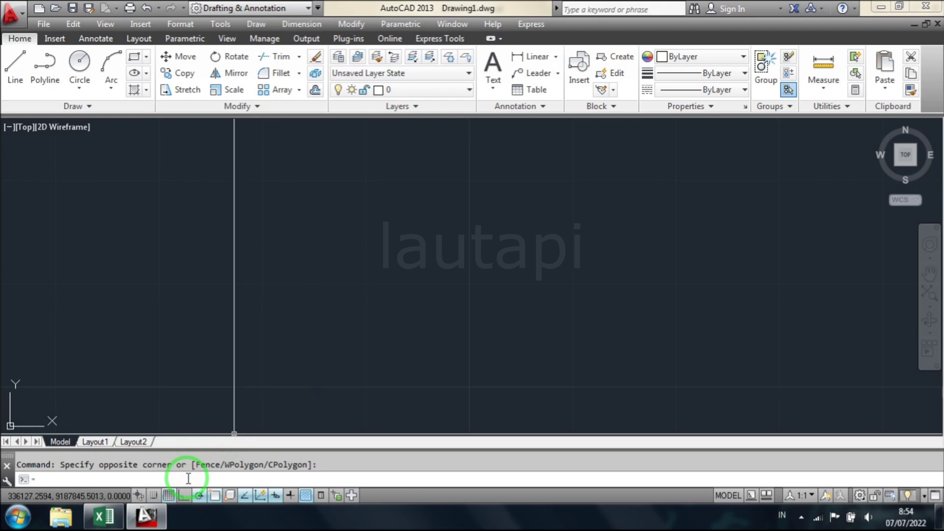
pyautogui.rightClick(188, 478)
pyautogui.click(228, 421)
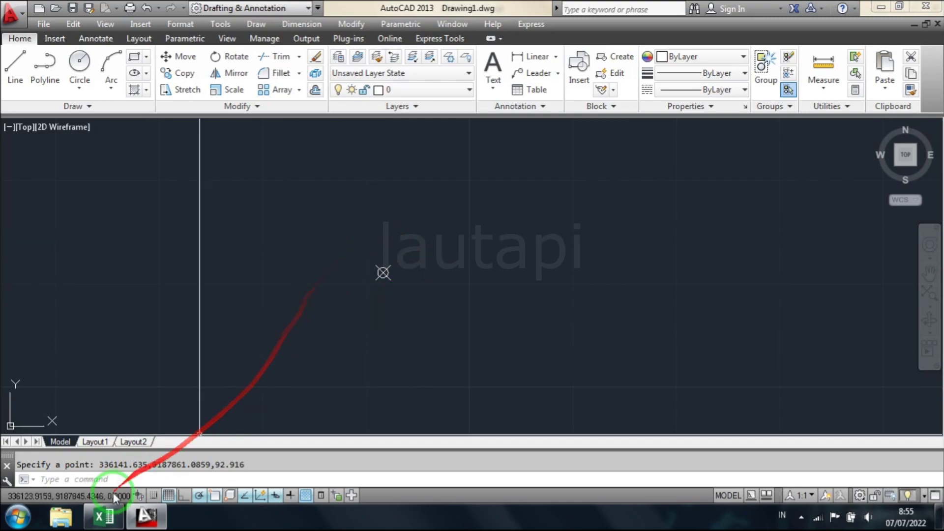
pyautogui.click(104, 516)
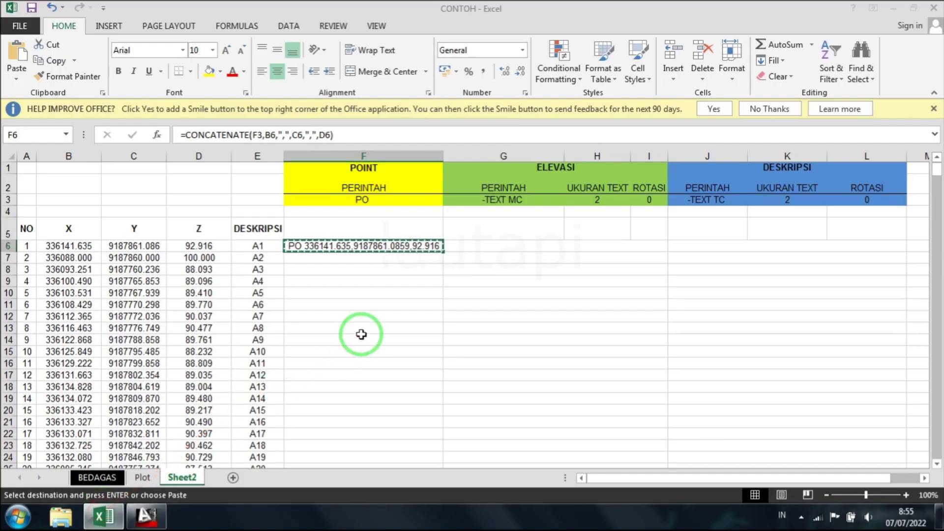
# Clear the copy marquee and review cells G6, J6 and F6 before selecting G6.
pyautogui.press('Escape')
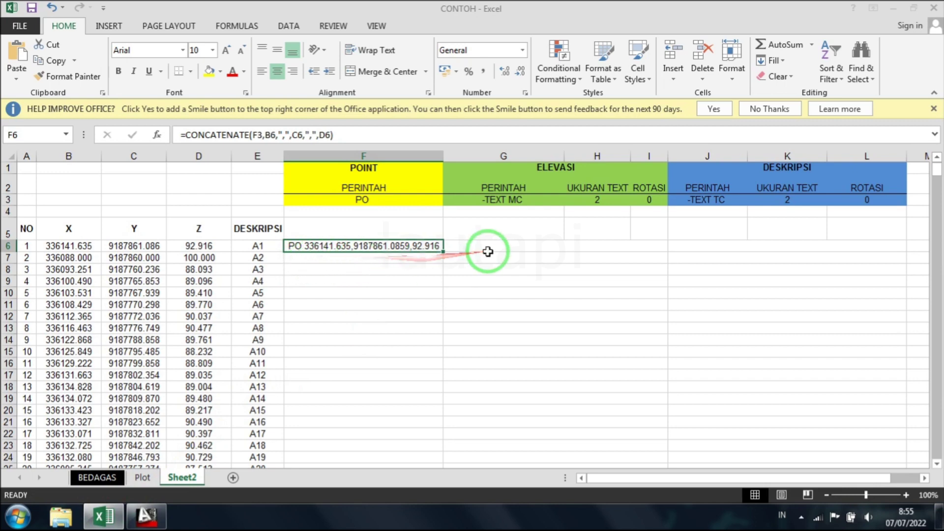
pyautogui.click(571, 248)
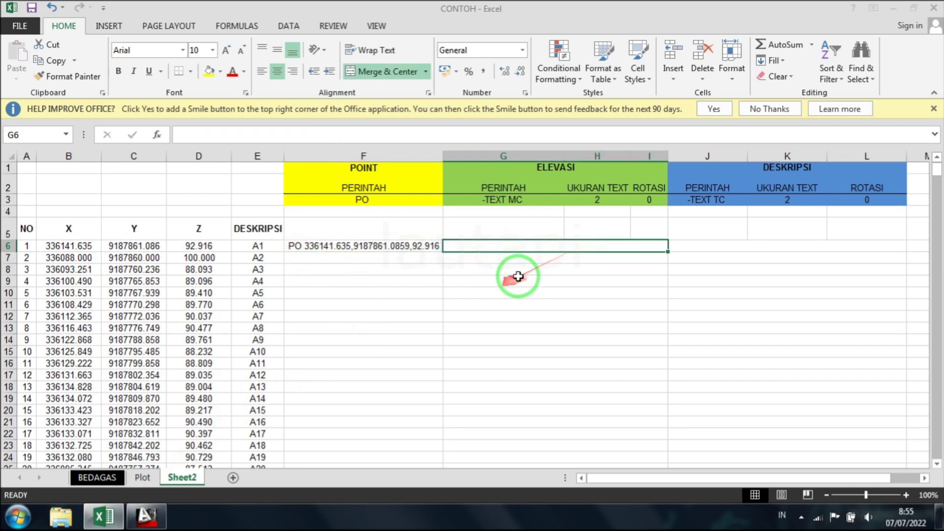
pyautogui.click(715, 247)
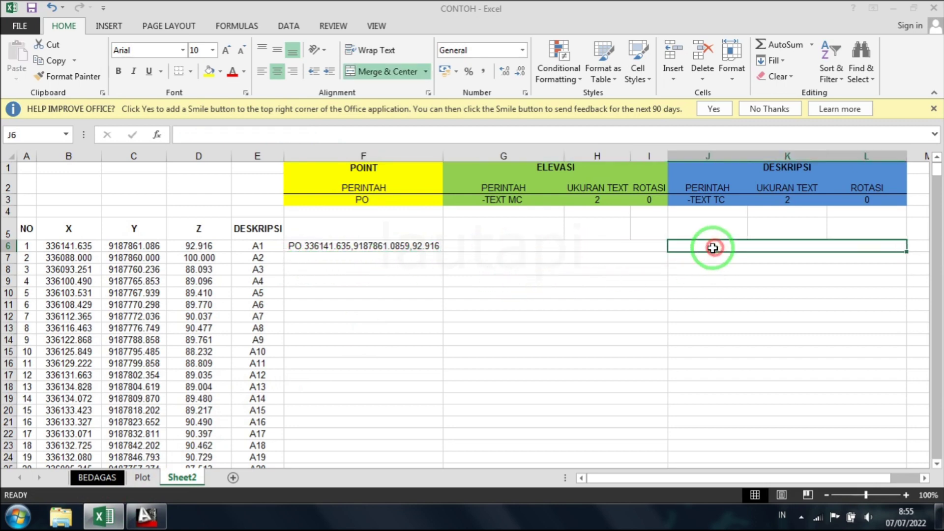
pyautogui.click(359, 245)
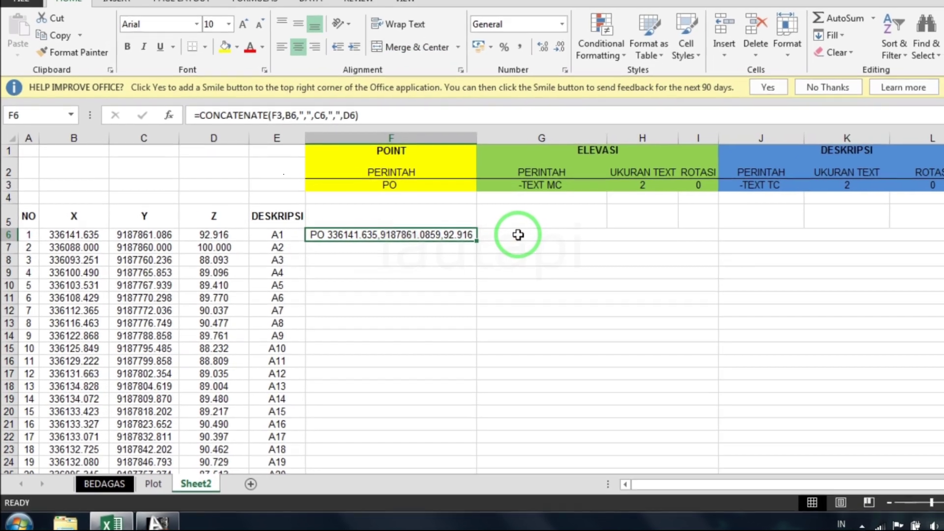
pyautogui.click(495, 242)
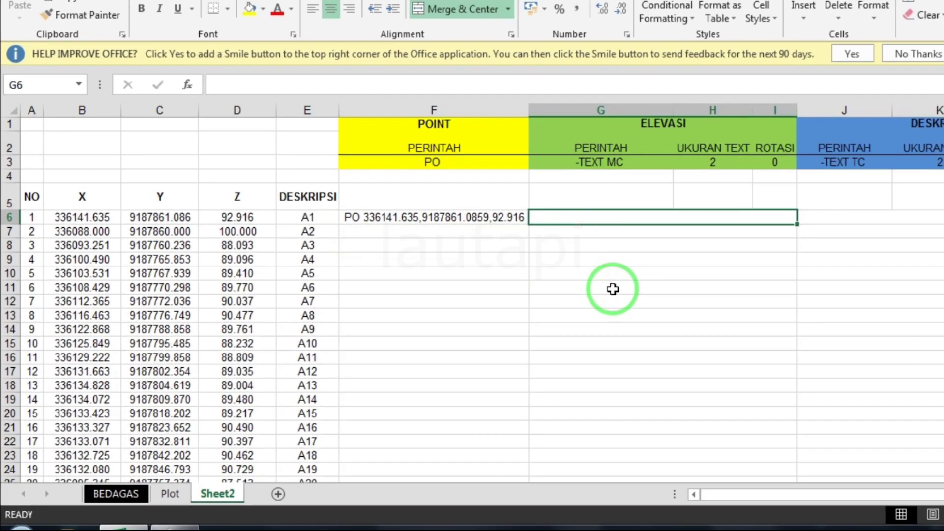
# Enter =CONCATENATE(G3,B6,",",C6, in G6, joining -TEXT MC with the X and Y coordinates.
pyautogui.write('=CON')
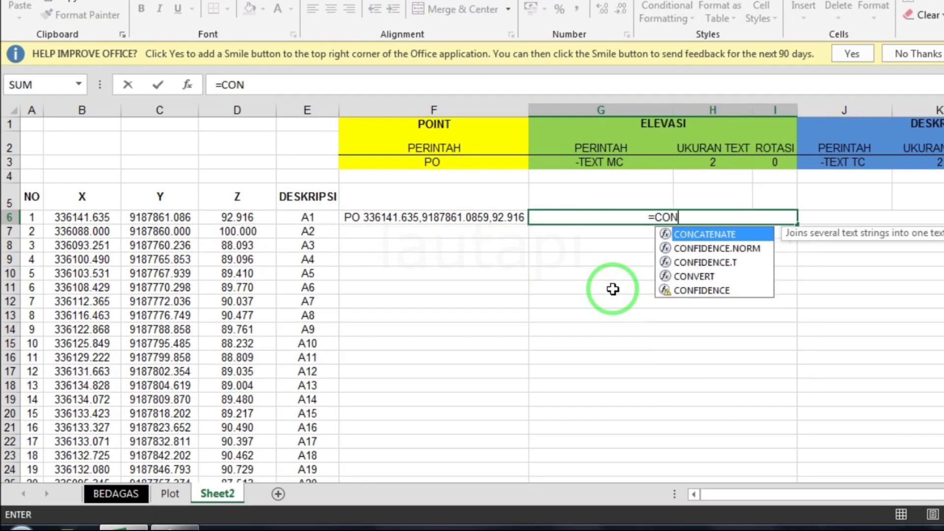
pyautogui.write('C')
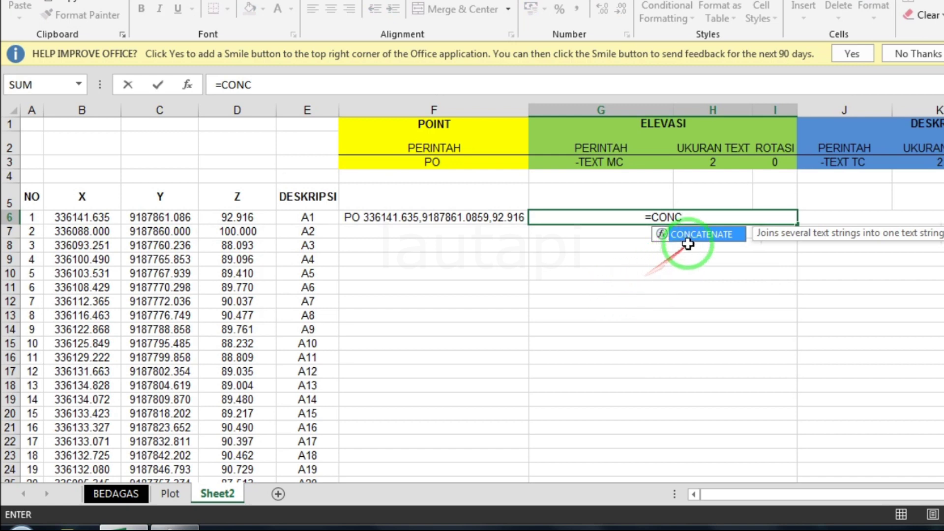
pyautogui.doubleClick(726, 237)
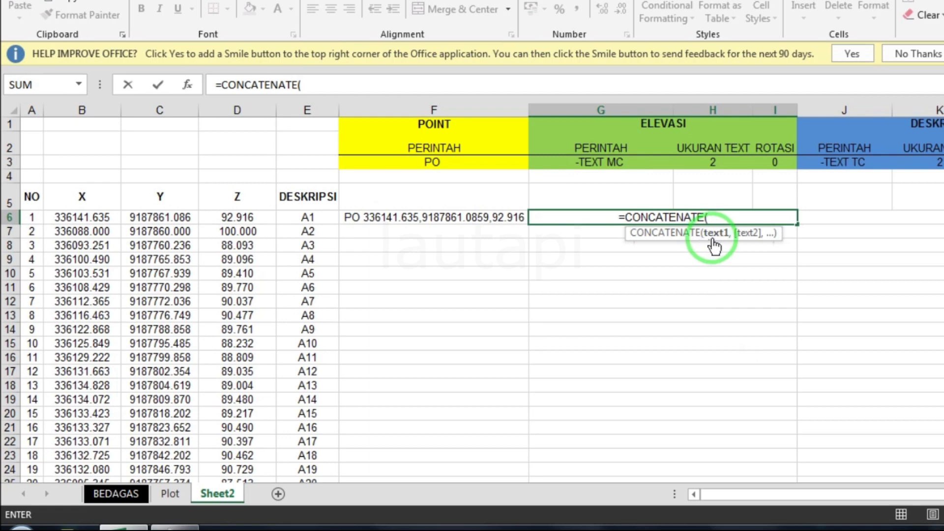
pyautogui.click(591, 161)
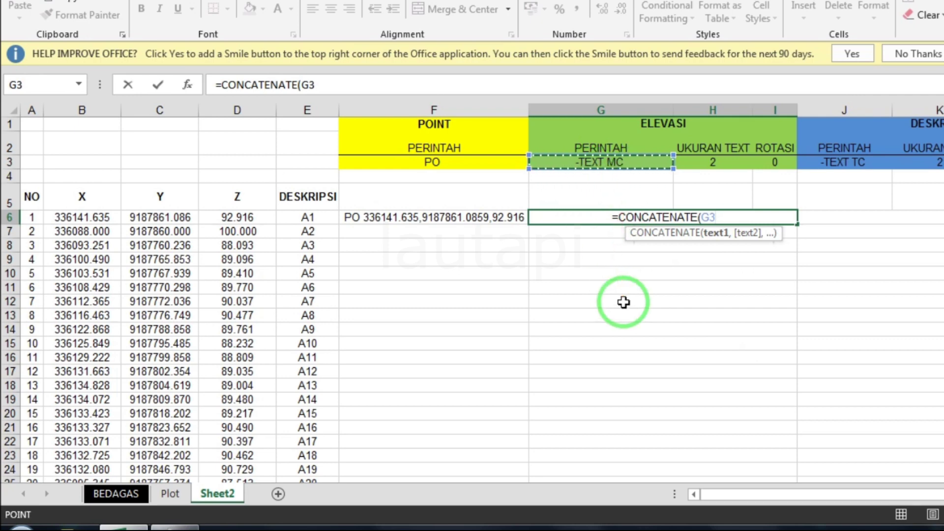
pyautogui.write(',')
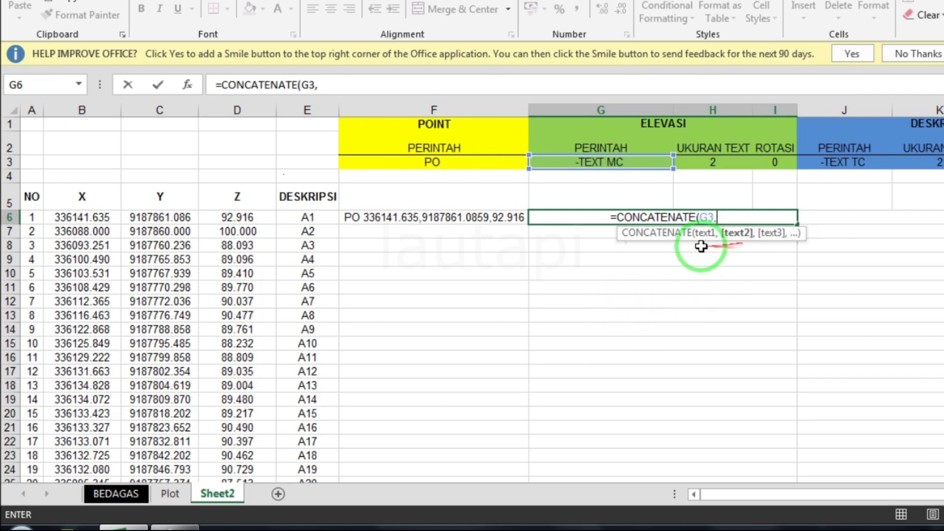
pyautogui.click(71, 219)
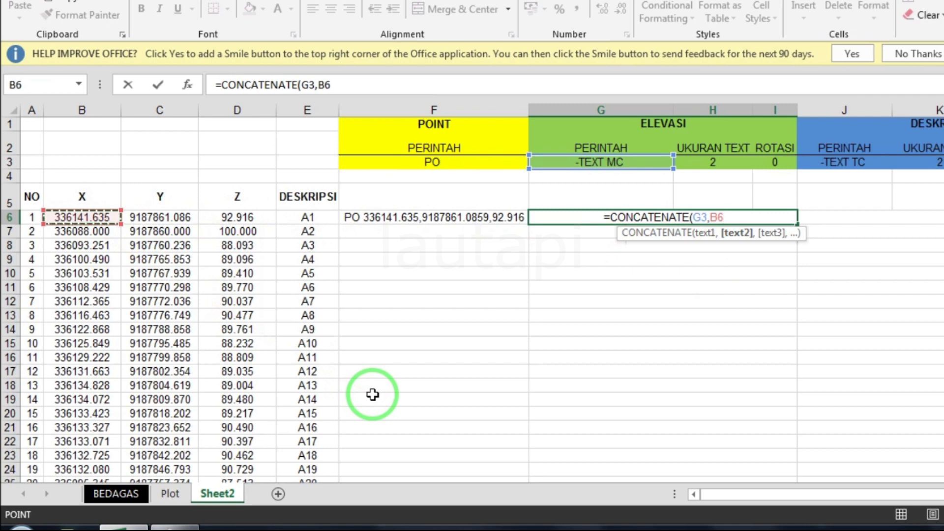
pyautogui.write(',"')
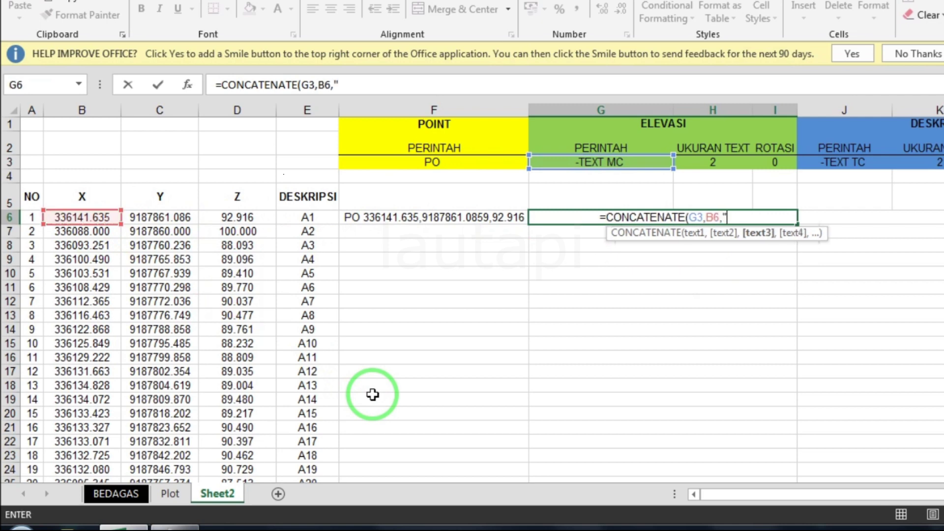
pyautogui.write(' "')
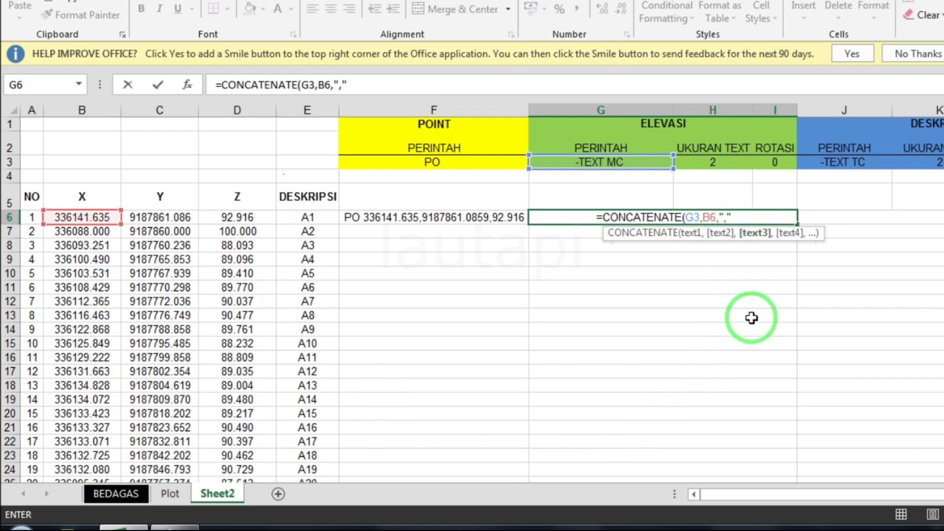
pyautogui.write(',')
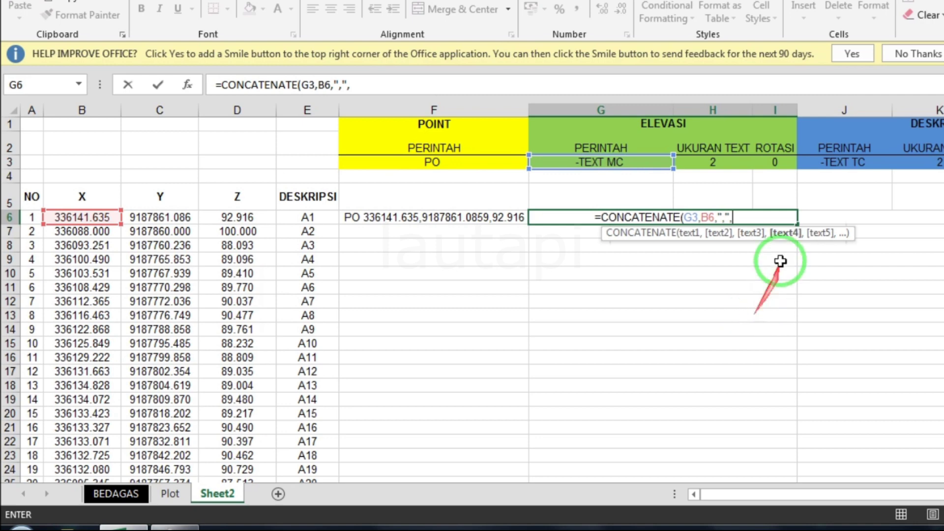
pyautogui.click(175, 216)
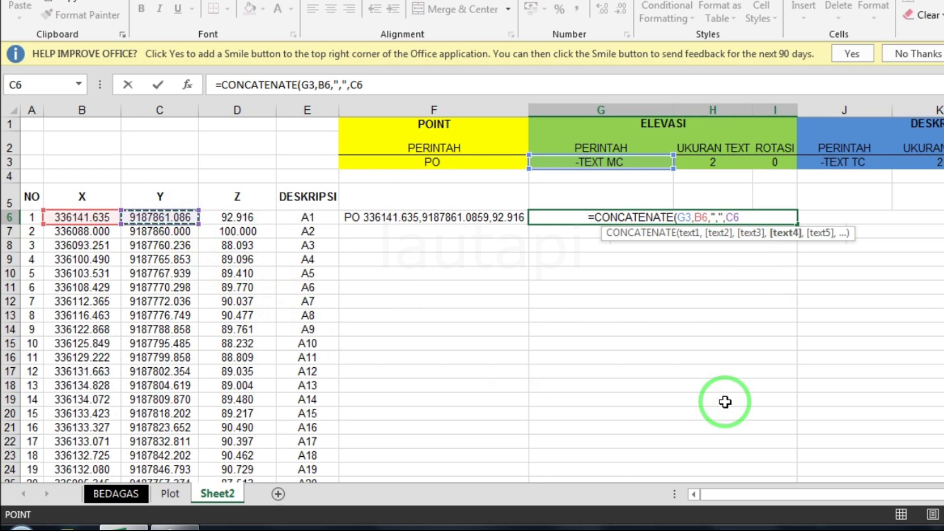
pyautogui.write(',')
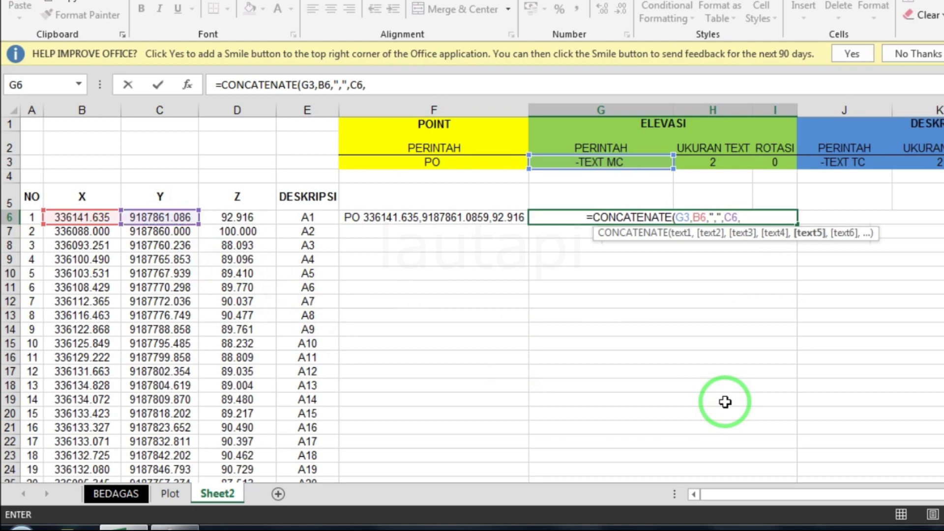
pyautogui.write('"')
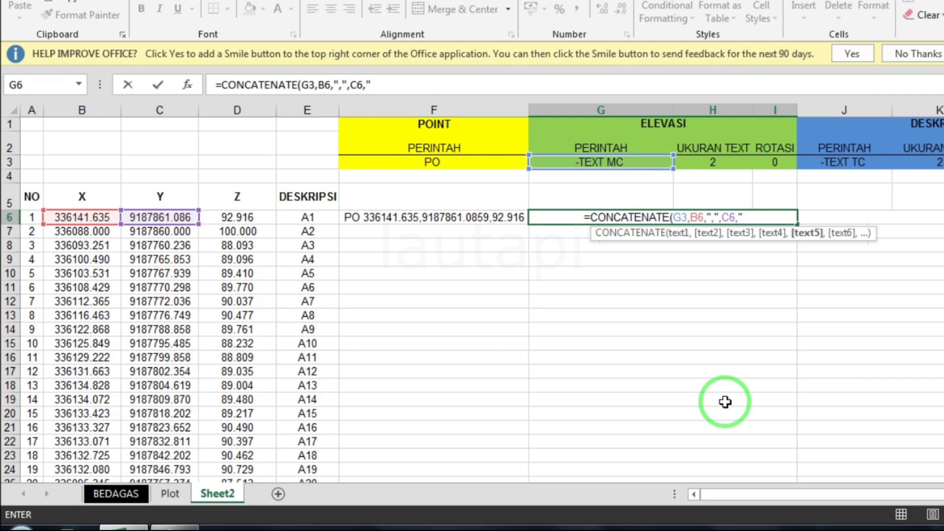
# Complete G6 with text size H3 (2), rotation I3 (0) and elevation D6, space-separated, and commit.
pyautogui.write('"')
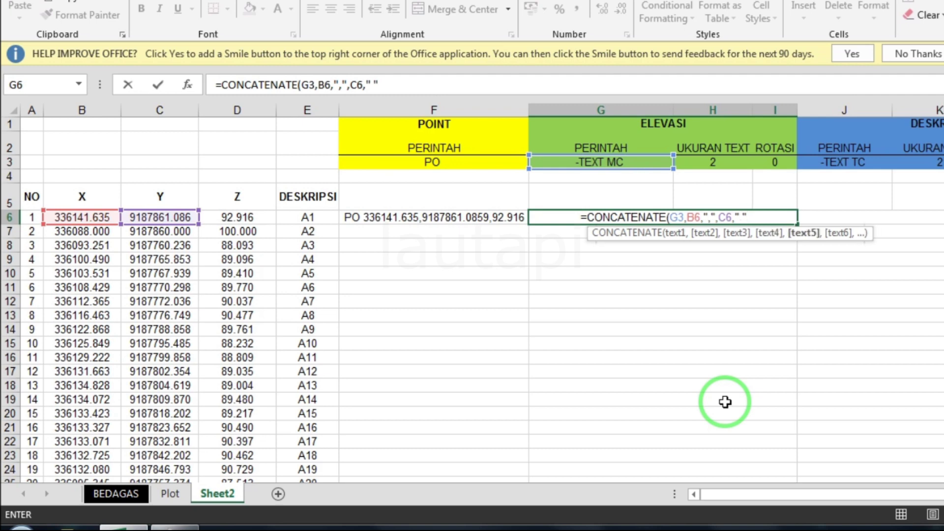
pyautogui.write(',')
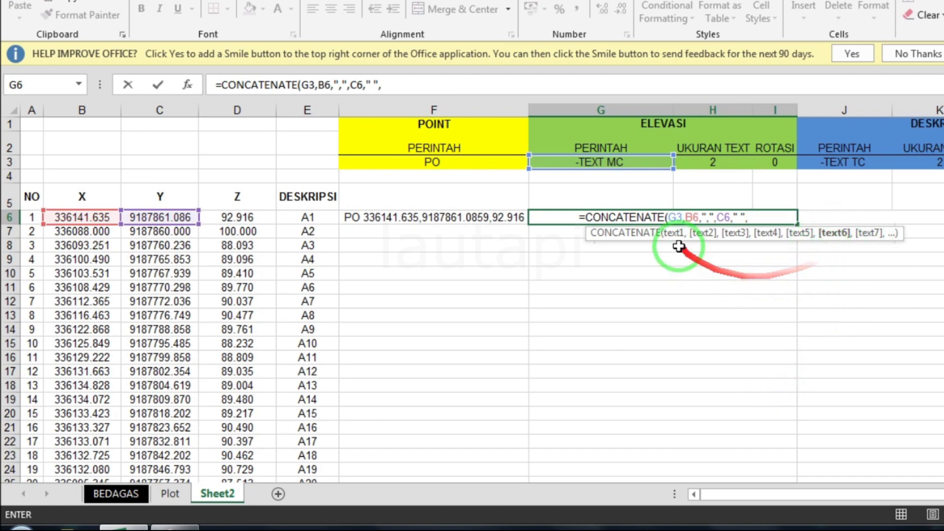
pyautogui.click(697, 162)
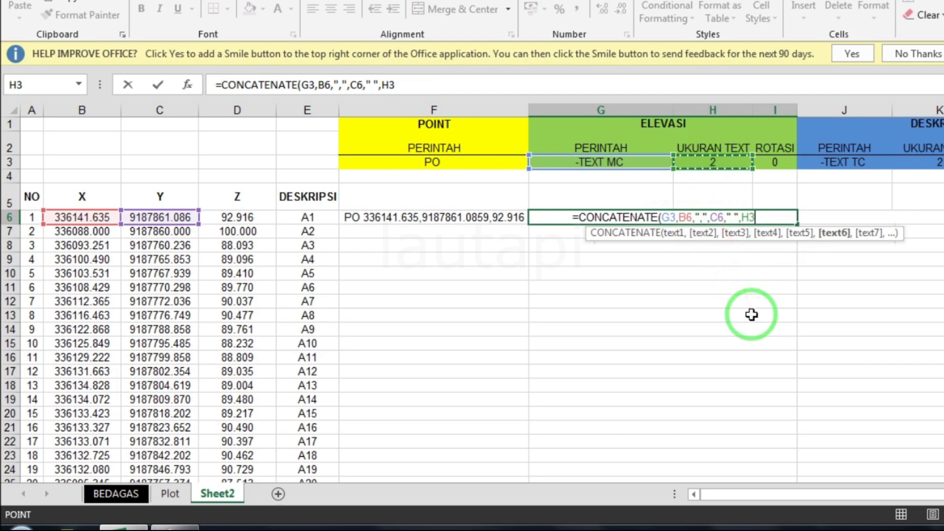
pyautogui.write(',')
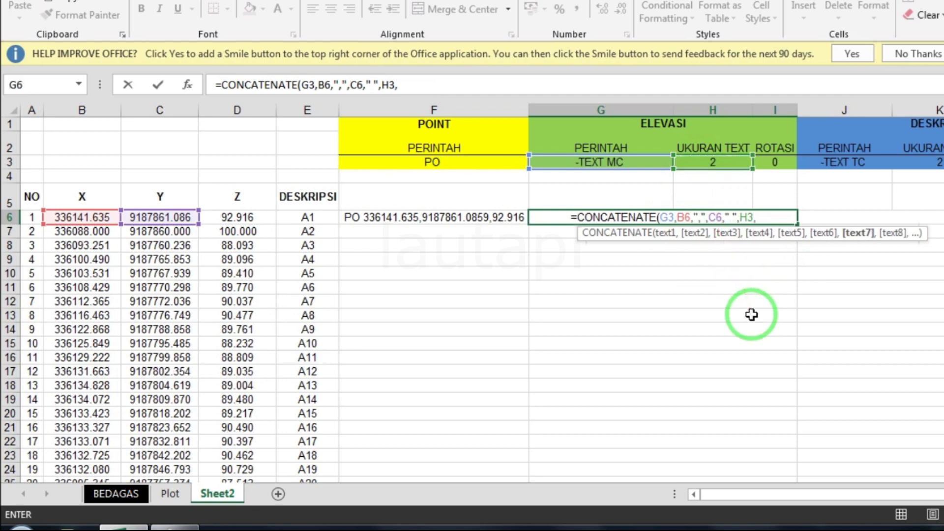
pyautogui.write('"')
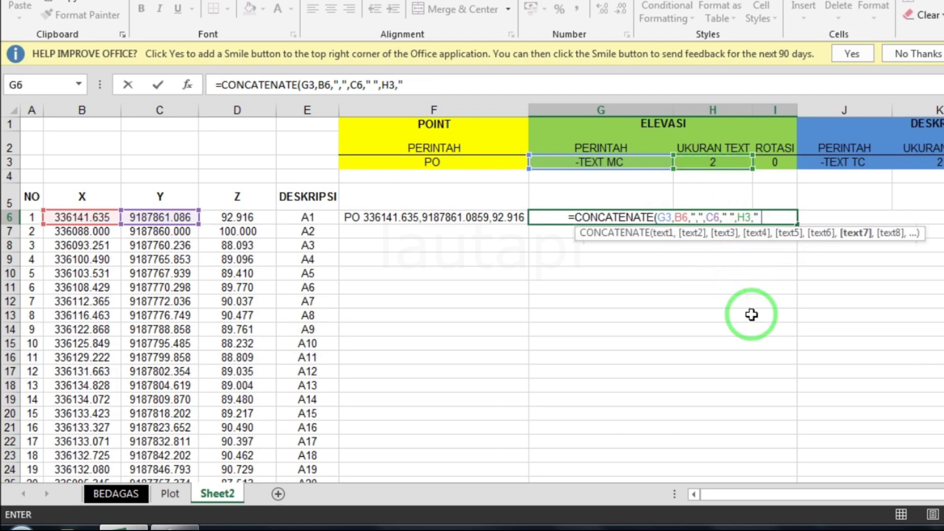
pyautogui.write(' "')
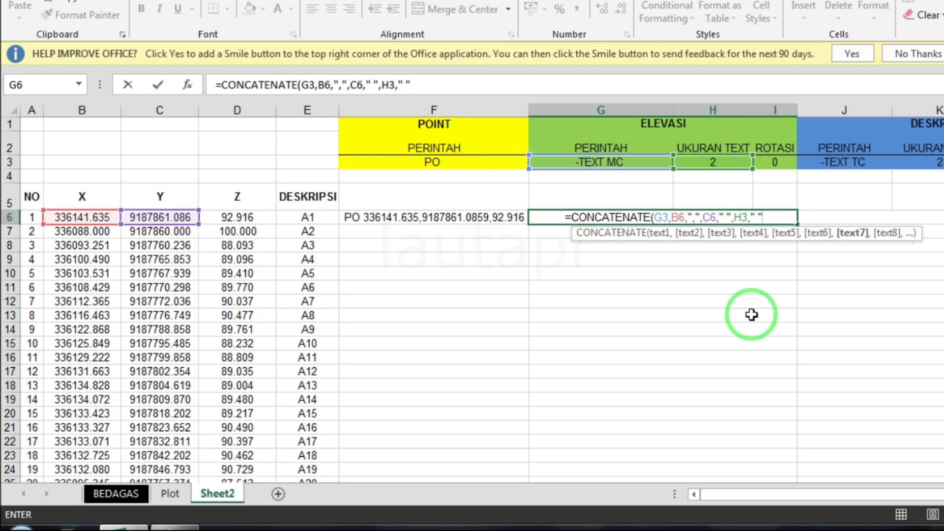
pyautogui.write(',')
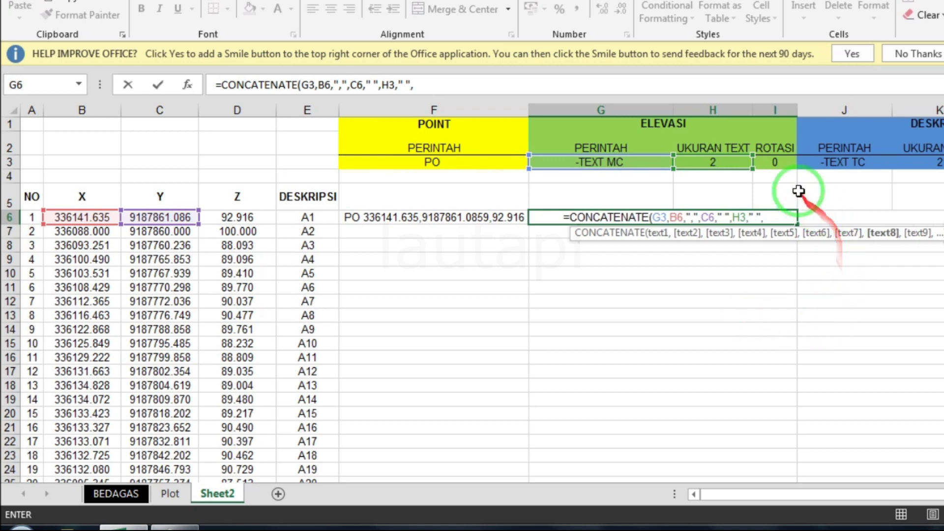
pyautogui.click(781, 165)
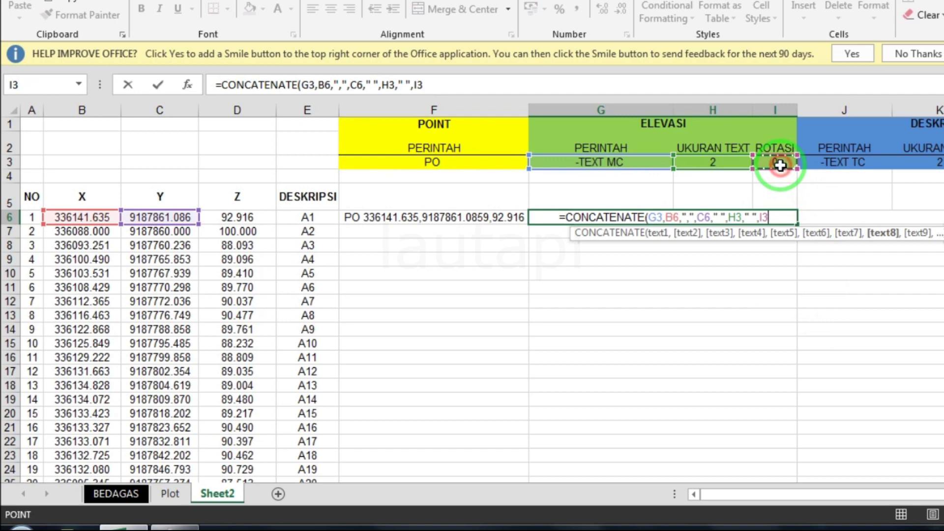
pyautogui.write(',')
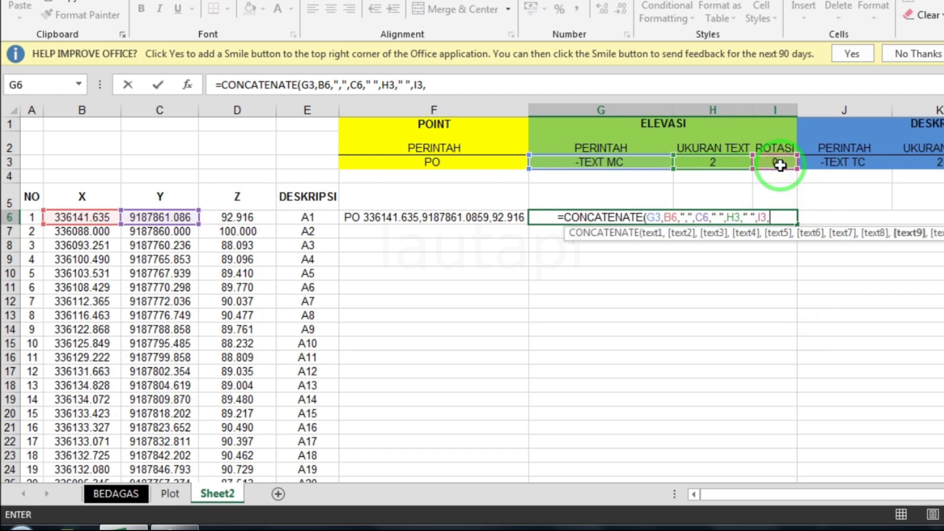
pyautogui.write('"')
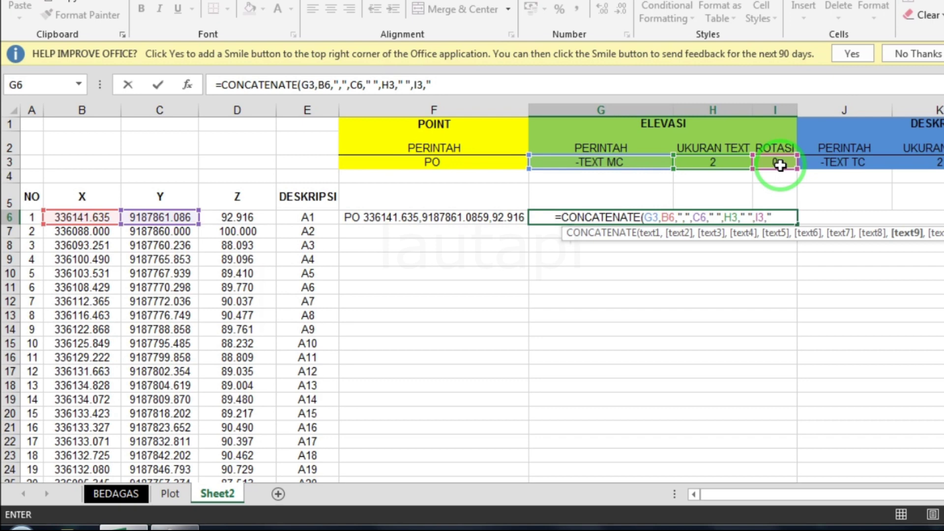
pyautogui.write(' "')
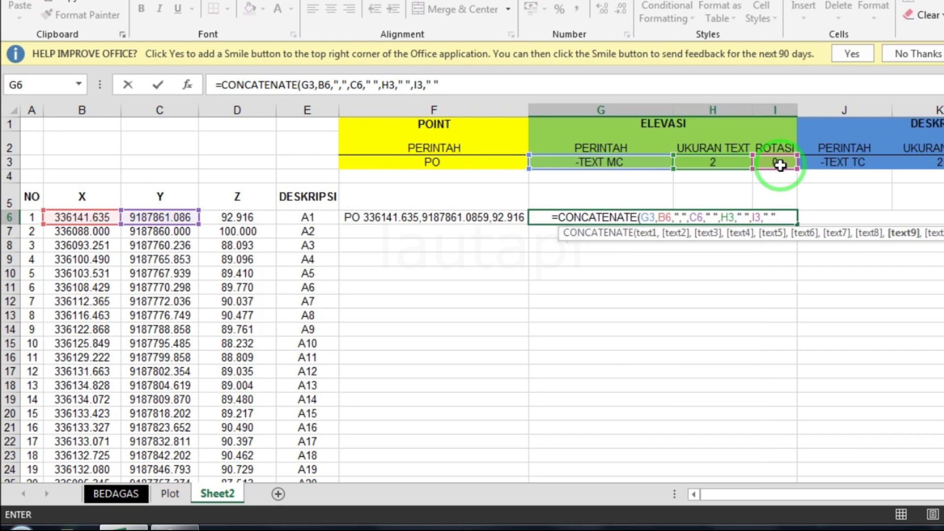
pyautogui.write(',')
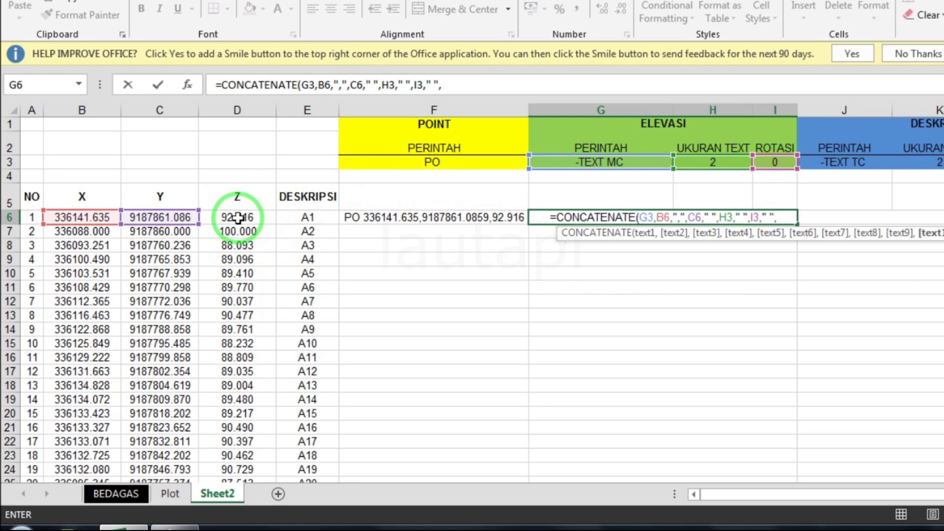
pyautogui.click(238, 217)
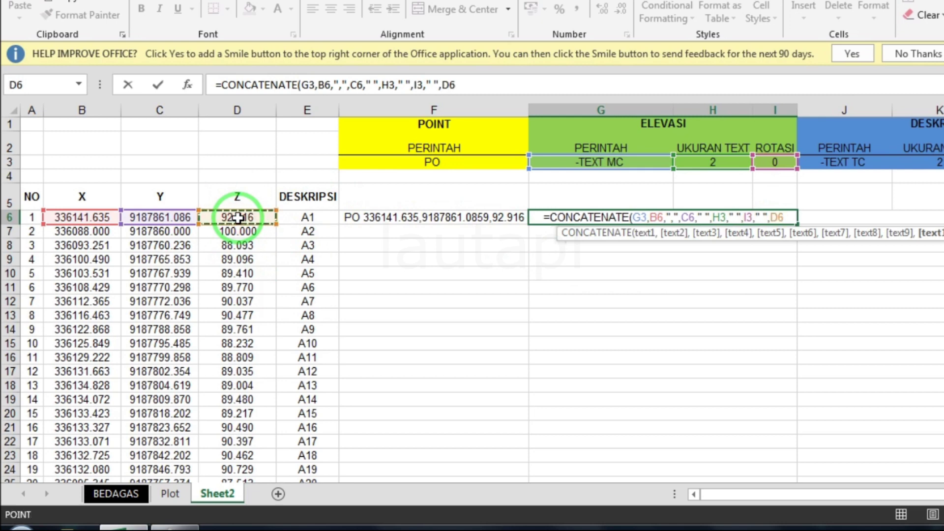
pyautogui.write(')')
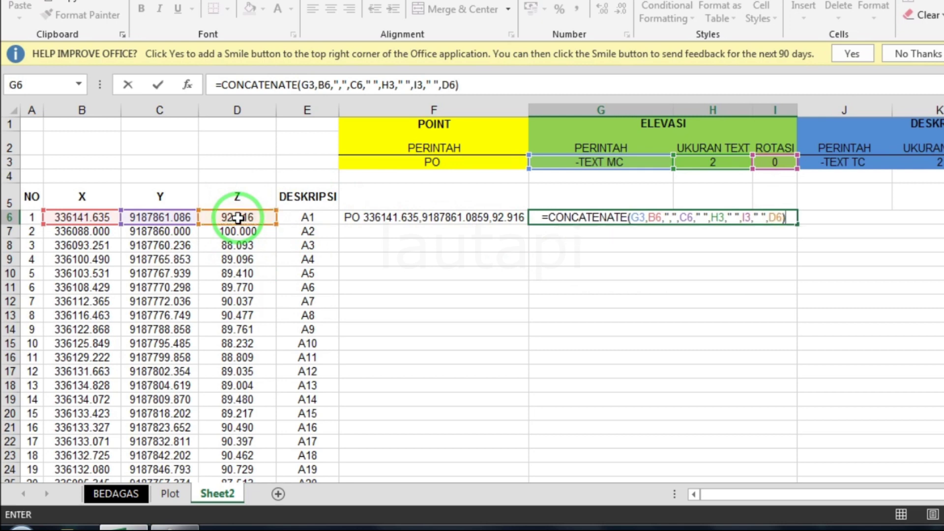
pyautogui.press('Return')
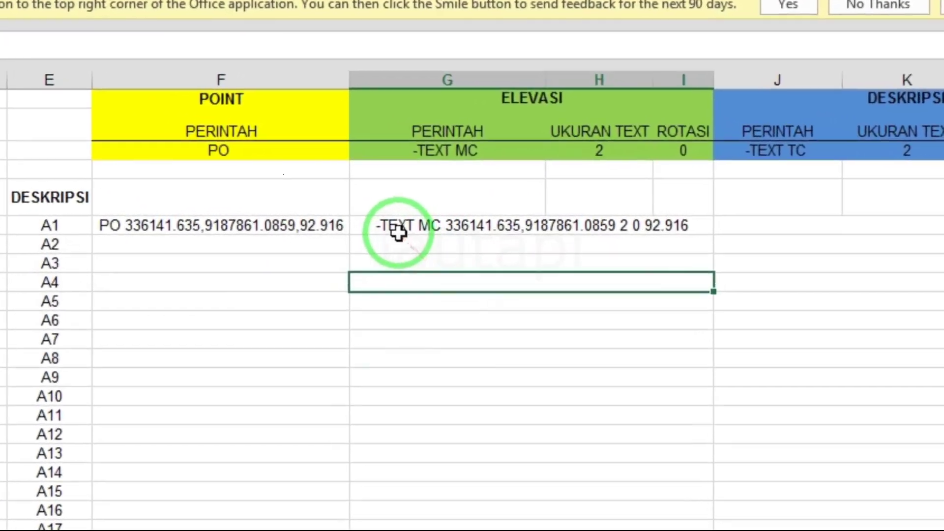
# Inspect G6's formula and the -TEXT MC value in G3, re-confirming G6 unchanged.
pyautogui.click(525, 219)
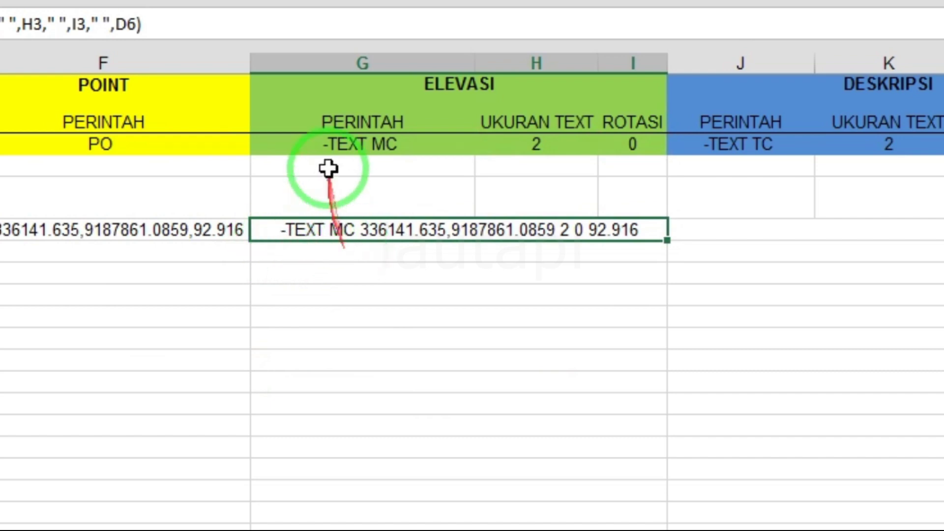
pyautogui.click(339, 145)
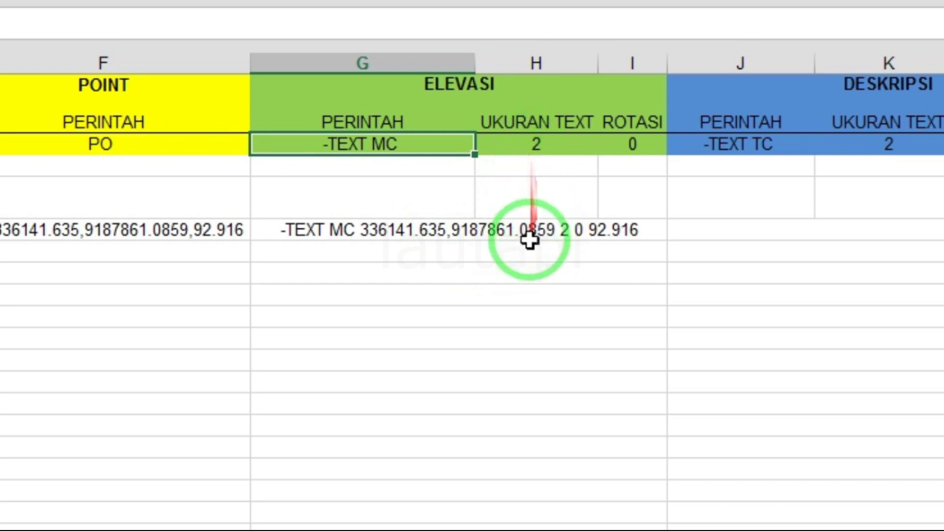
pyautogui.doubleClick(561, 234)
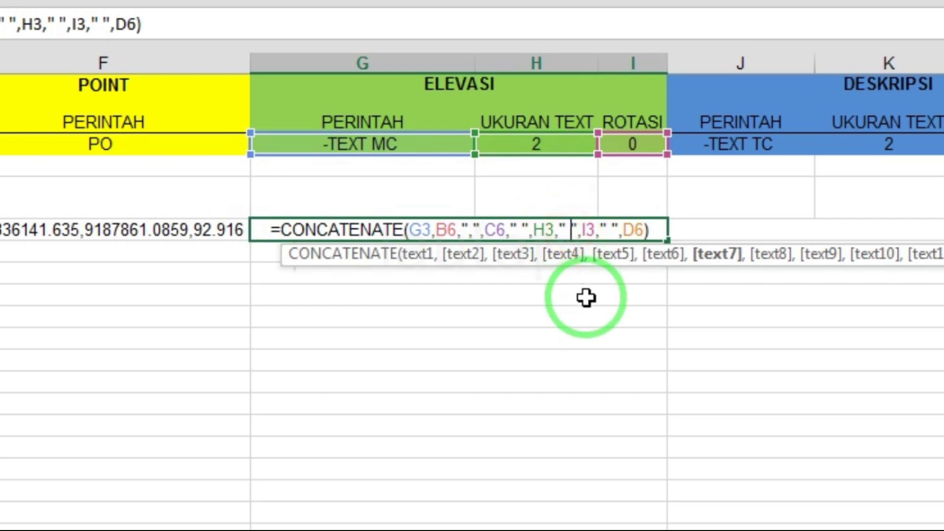
pyautogui.hotkey('ctrl', 'Return')
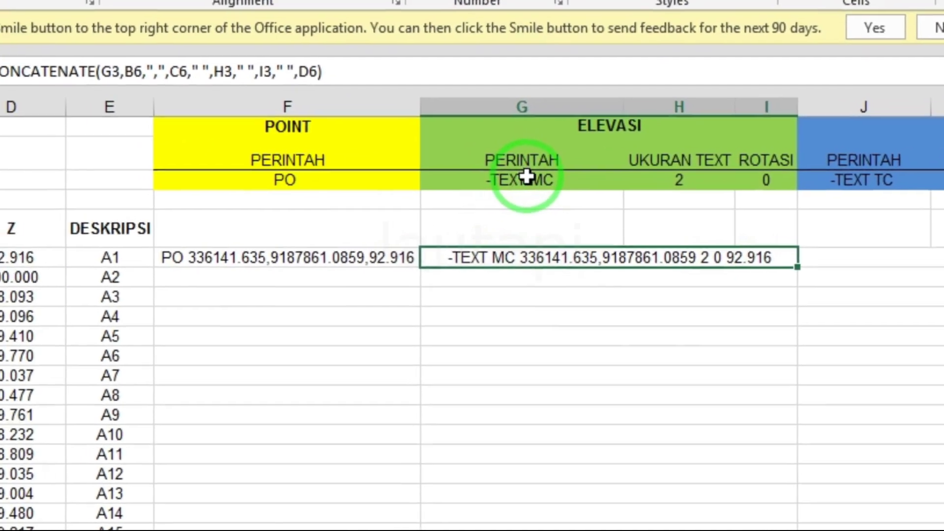
# Edit the -TEXT MC entry in G3 and undo the #NAME? error so G6 shows the full command.
pyautogui.click(528, 176)
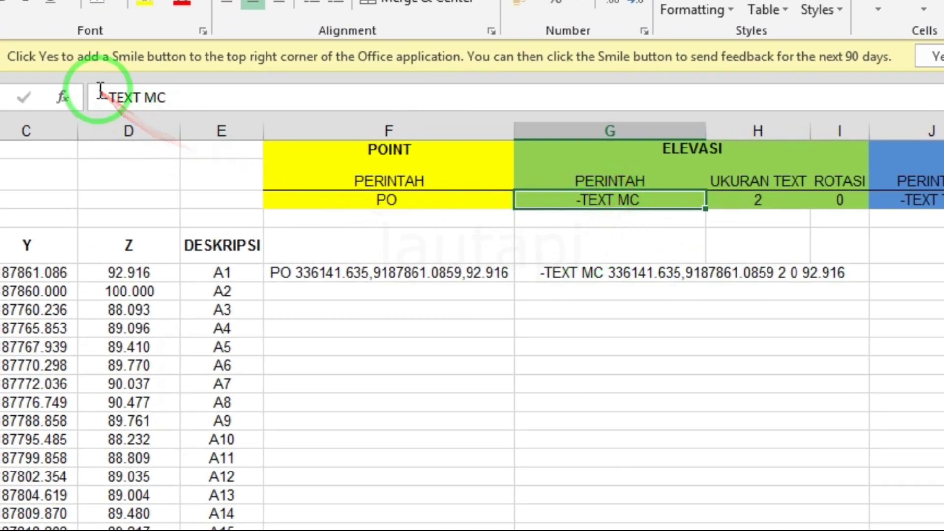
pyautogui.click(103, 96)
pyautogui.write("'")
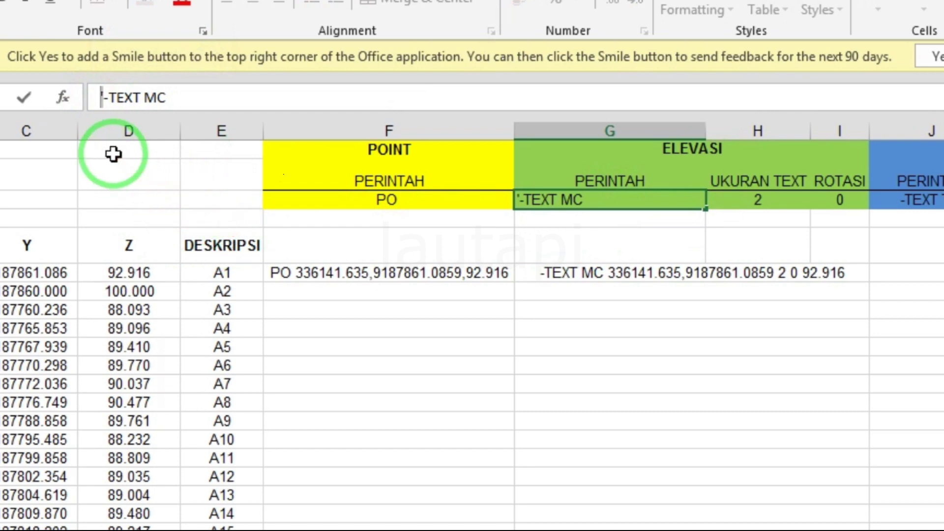
pyautogui.hotkey('ctrl', 'Return')
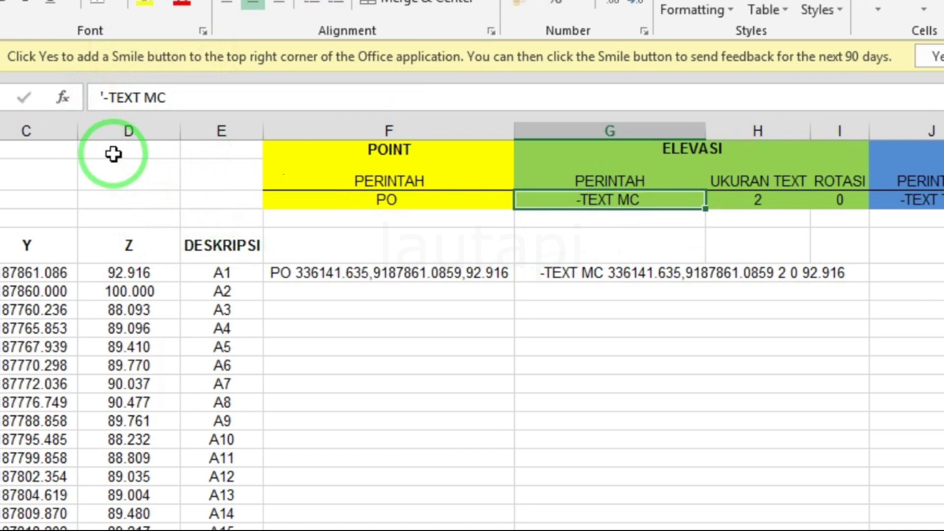
pyautogui.click(108, 98)
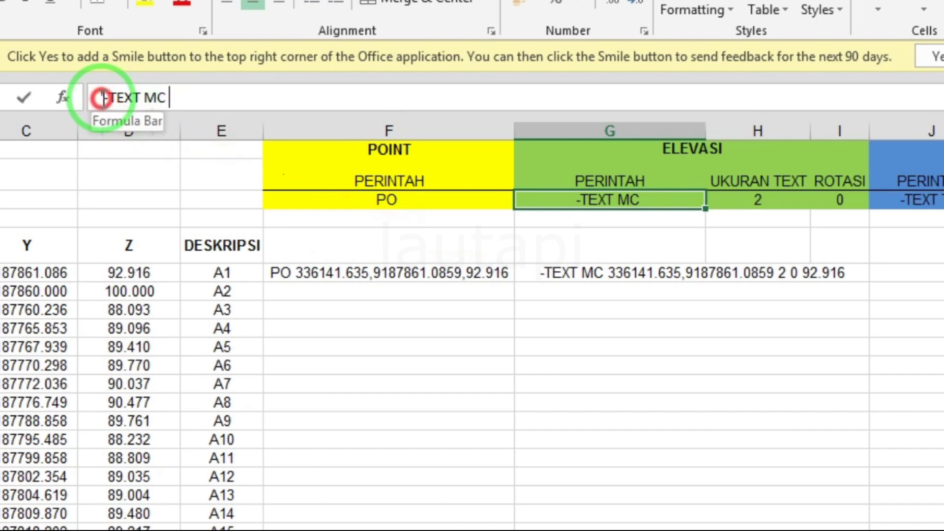
pyautogui.press('BackSpace')
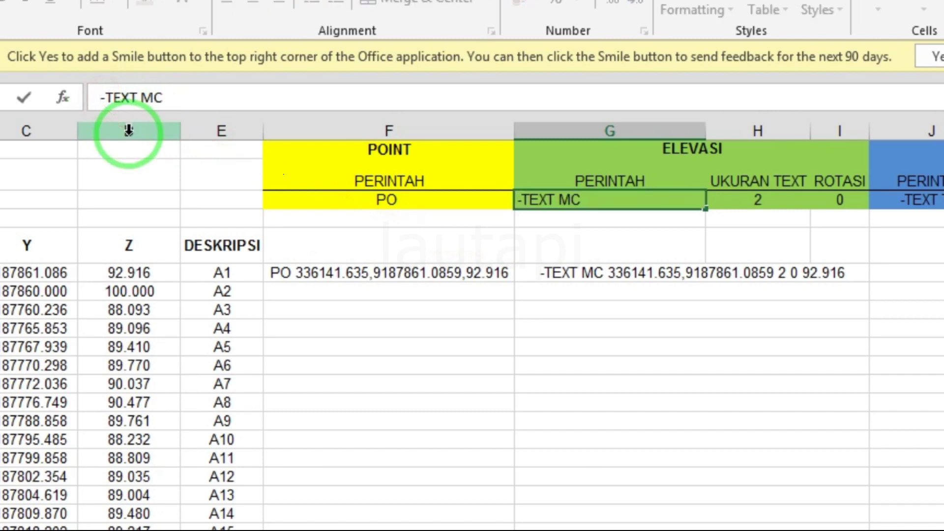
pyautogui.press('Return')
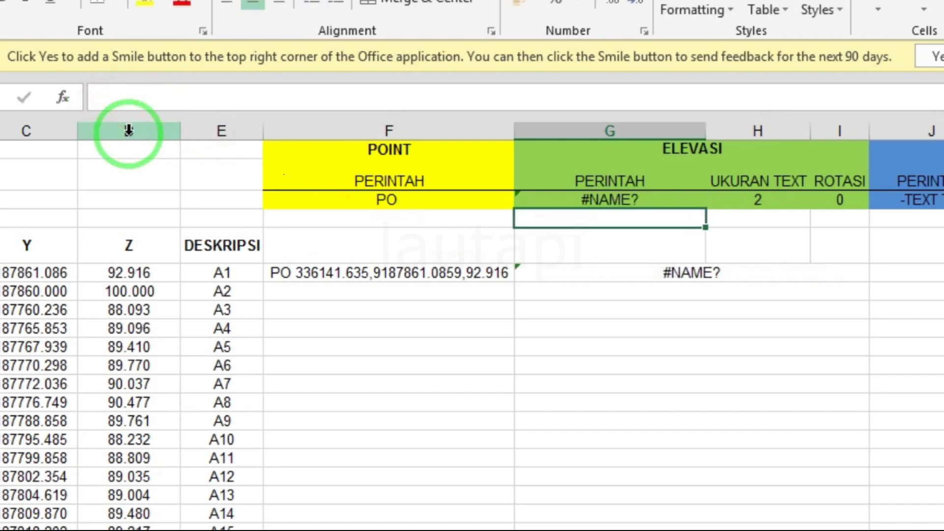
pyautogui.hotkey('ctrl', 'z')
pyautogui.click(607, 336)
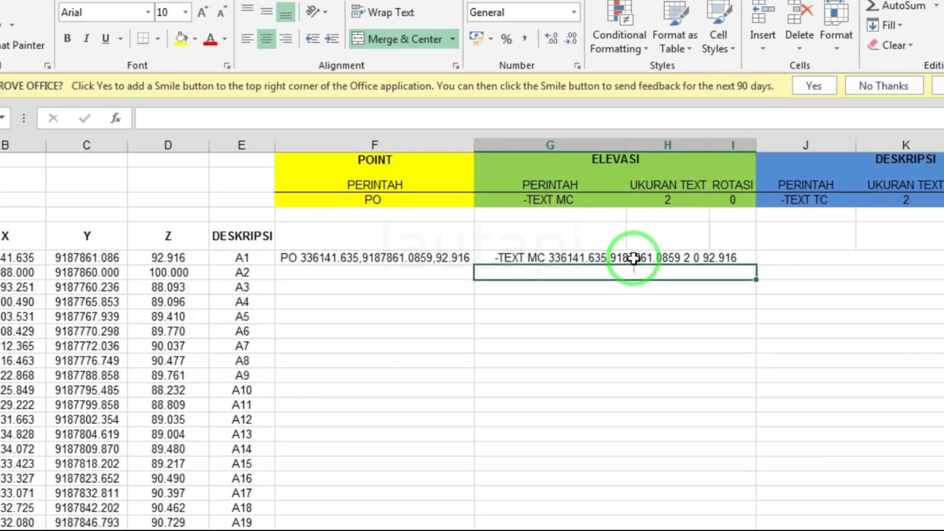
pyautogui.click(633, 258)
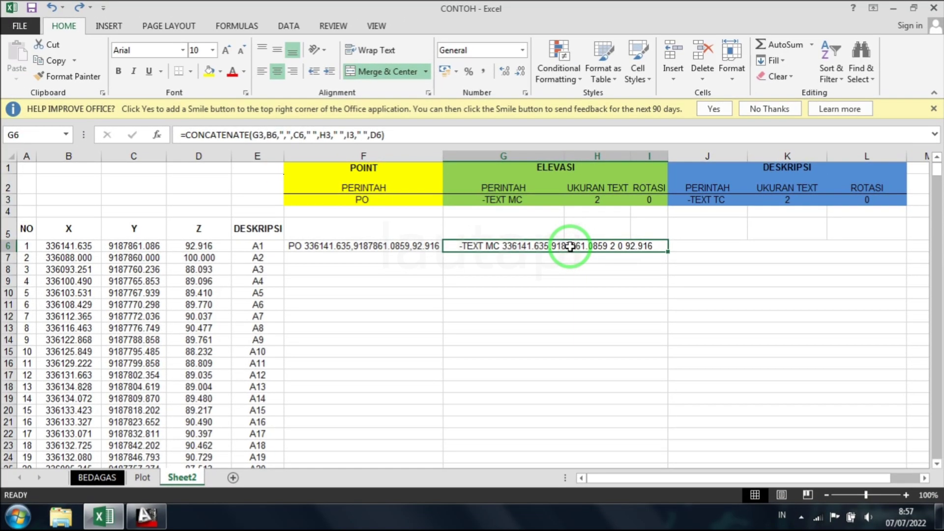
# Paste G6's -TEXT MC command into AutoCAD to label the first point 92.916, then return to Excel.
pyautogui.rightClick(569, 247)
pyautogui.click(591, 252)
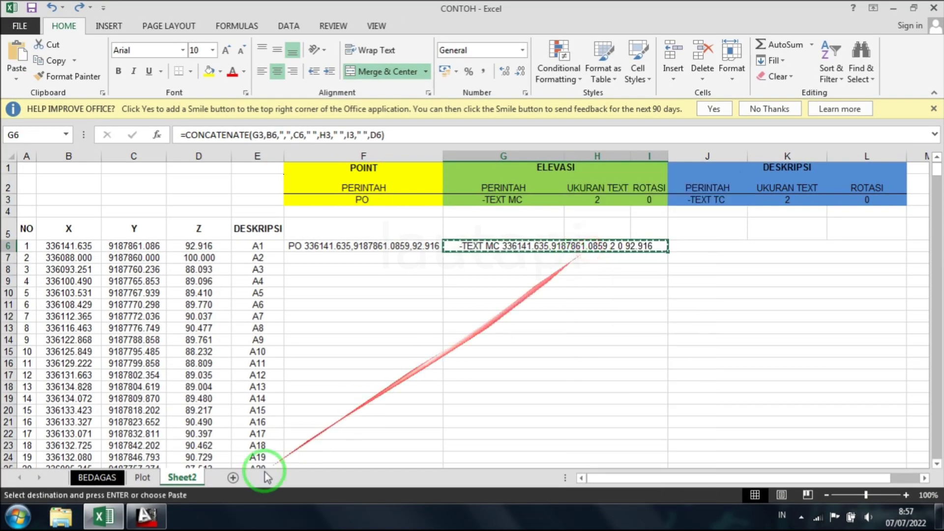
pyautogui.click(147, 517)
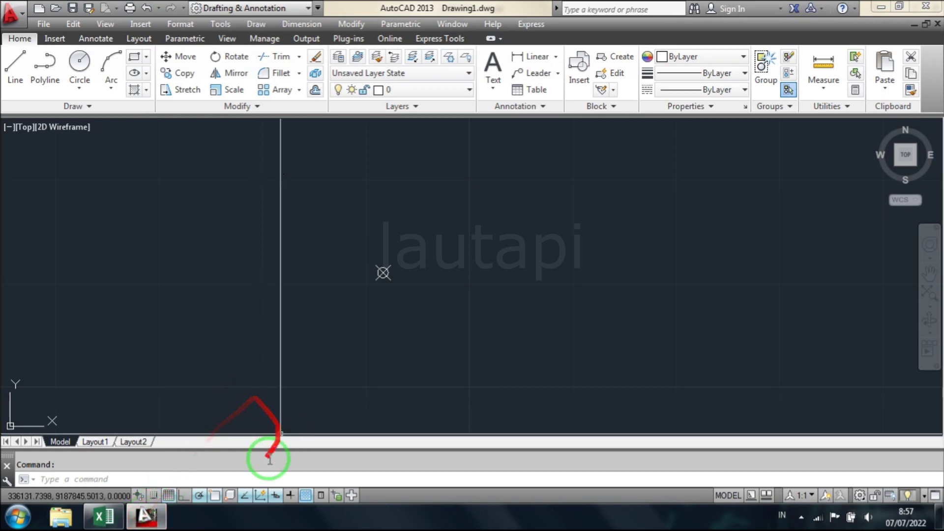
pyautogui.rightClick(117, 477)
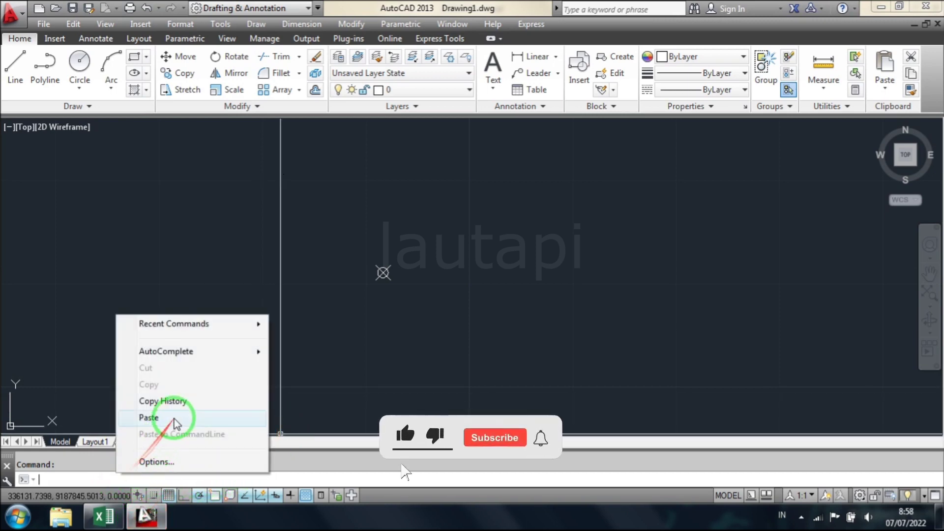
pyautogui.click(174, 418)
pyautogui.click(173, 415)
pyautogui.click(284, 330)
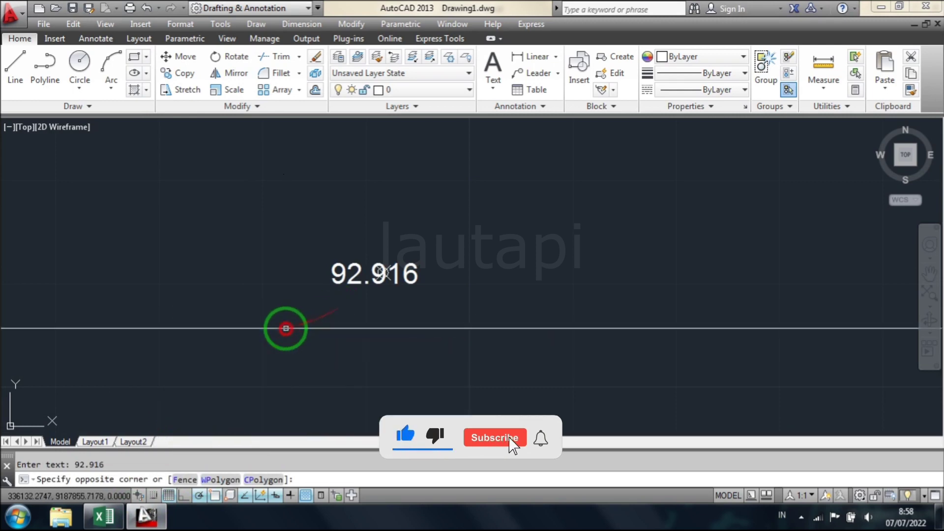
pyautogui.press('Escape')
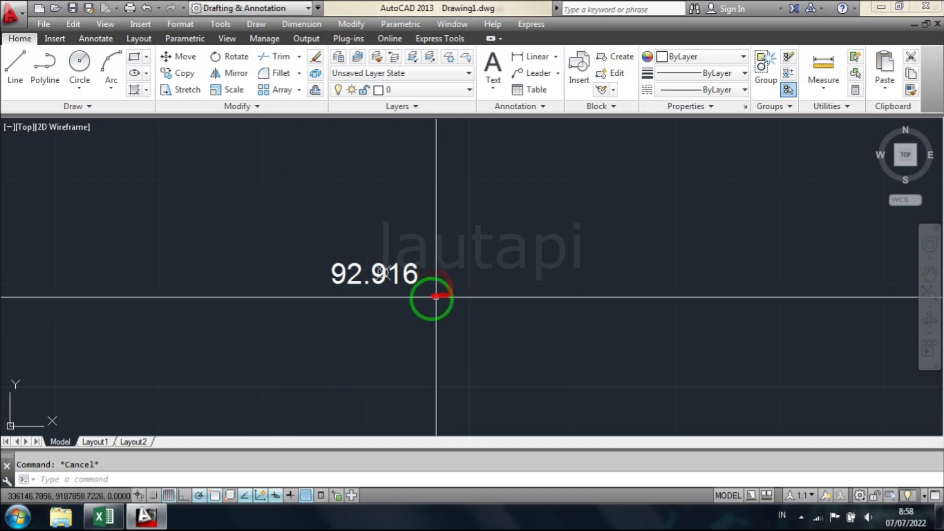
pyautogui.click(104, 516)
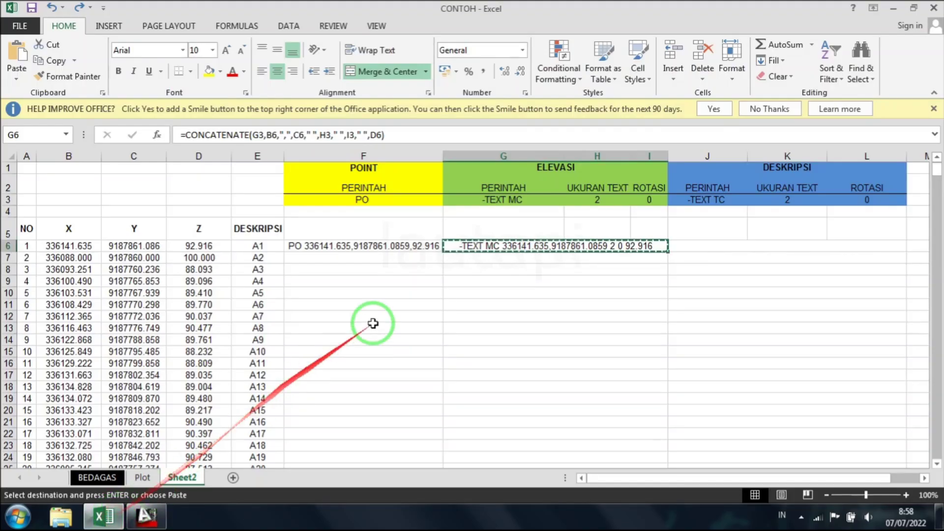
# Set the elevation rotation in I3 to 45.
pyautogui.press('Escape')
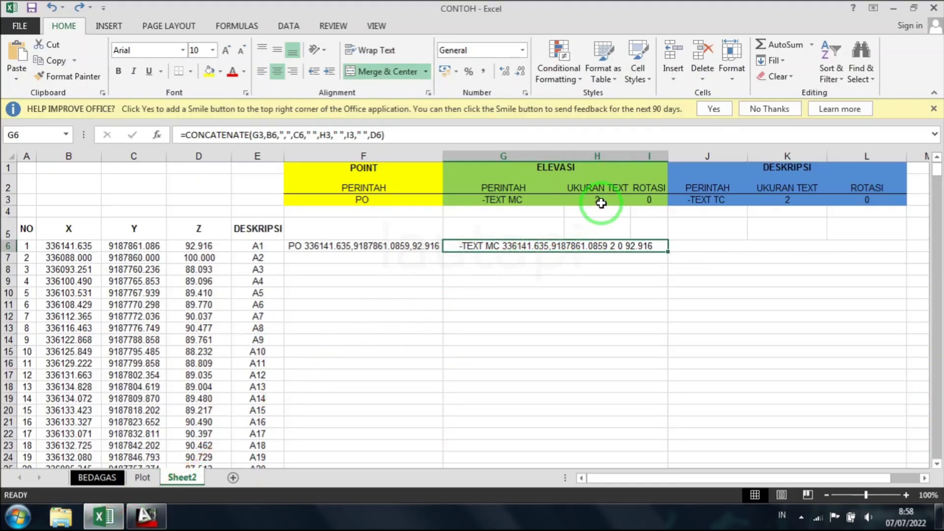
pyautogui.click(607, 202)
pyautogui.click(650, 203)
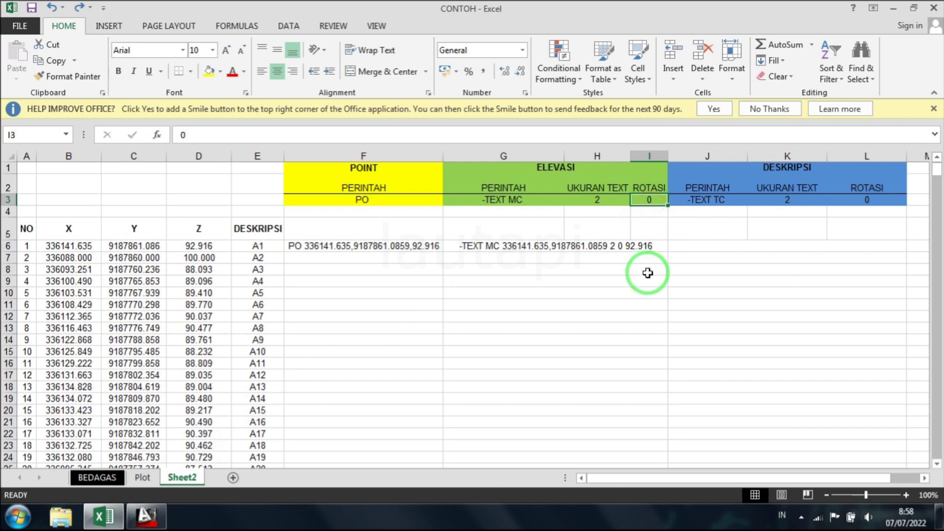
pyautogui.write('45')
pyautogui.press('Return')
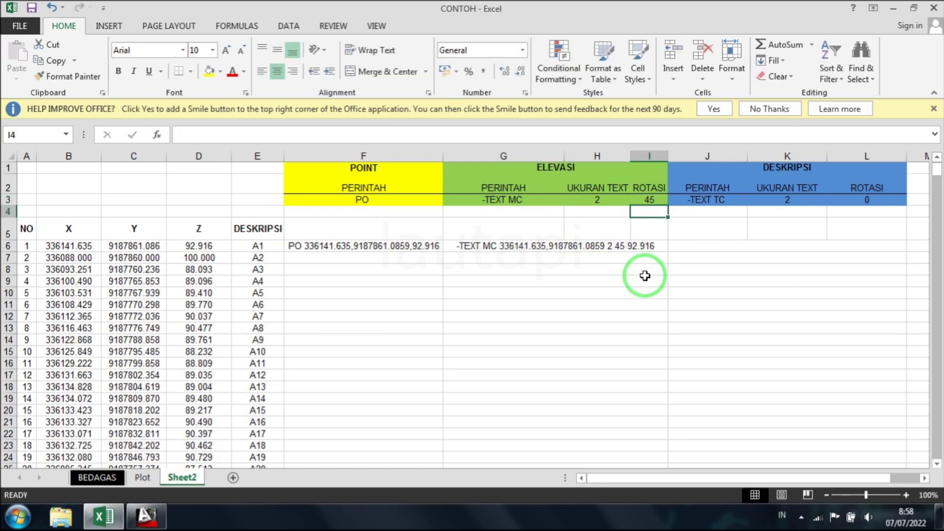
# Erase the 92.916 label in AutoCAD, then copy the updated G6 command and return to AutoCAD.
pyautogui.click(146, 516)
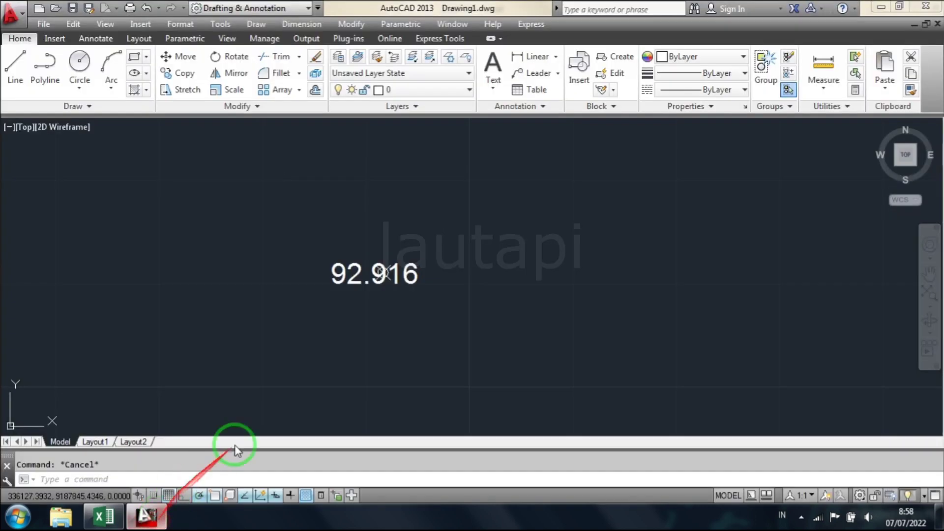
pyautogui.click(412, 284)
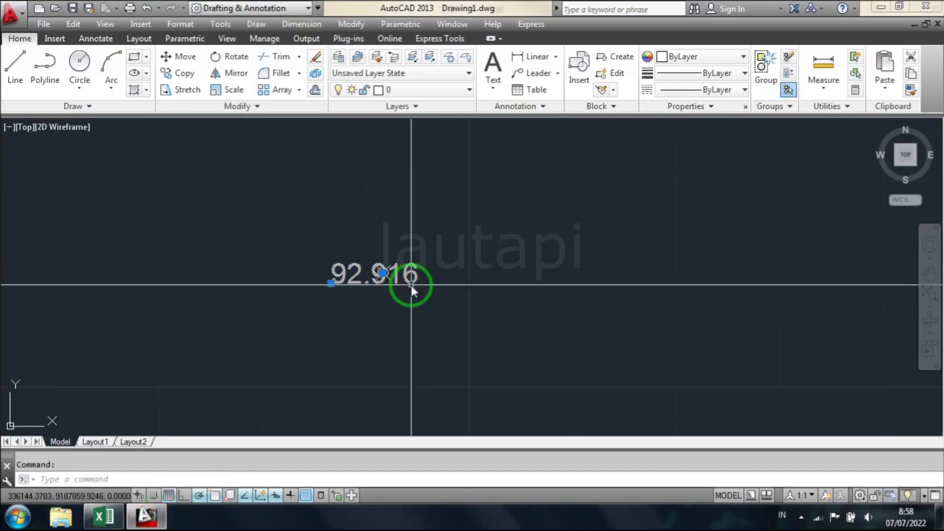
pyautogui.press('Delete')
pyautogui.click(100, 516)
pyautogui.click(502, 246)
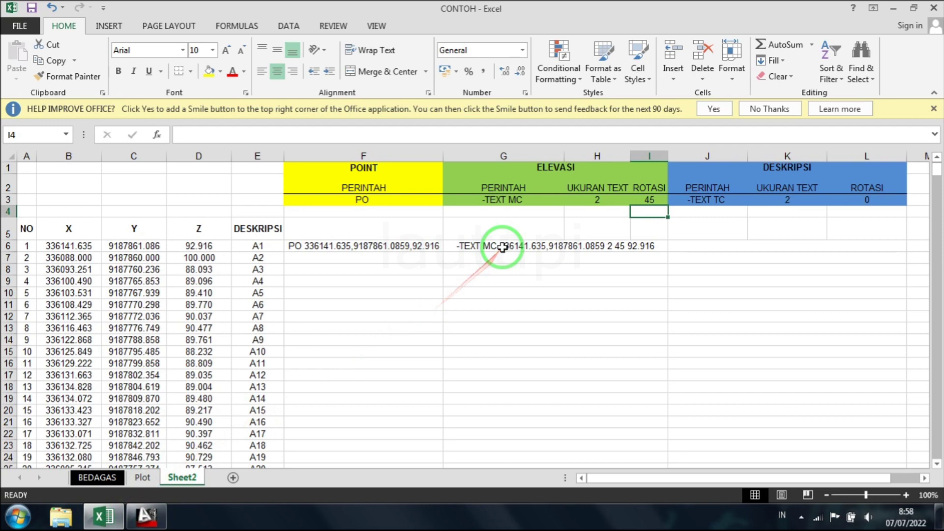
pyautogui.hotkey('ctrl', 'c')
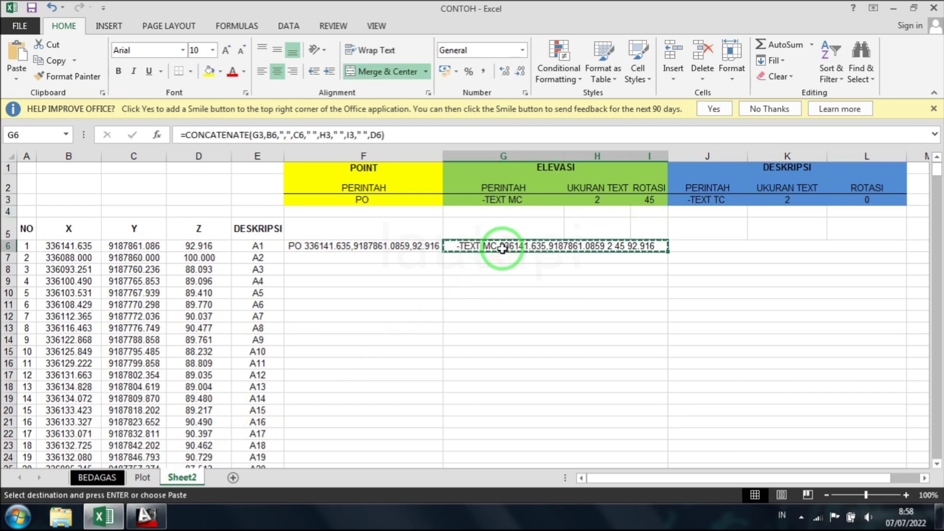
pyautogui.click(146, 516)
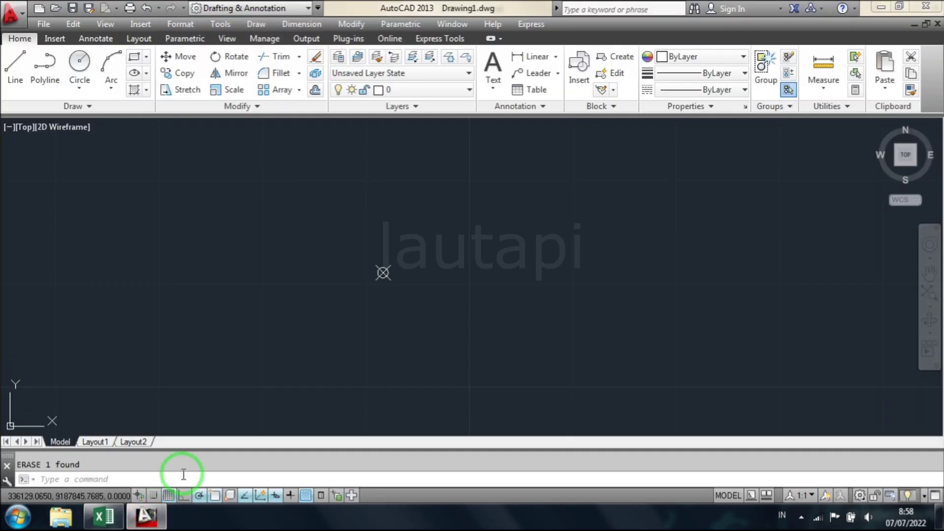
# Paste the updated command to draw 92.916 rotated 45°, then delete that label and return to Excel.
pyautogui.rightClick(183, 475)
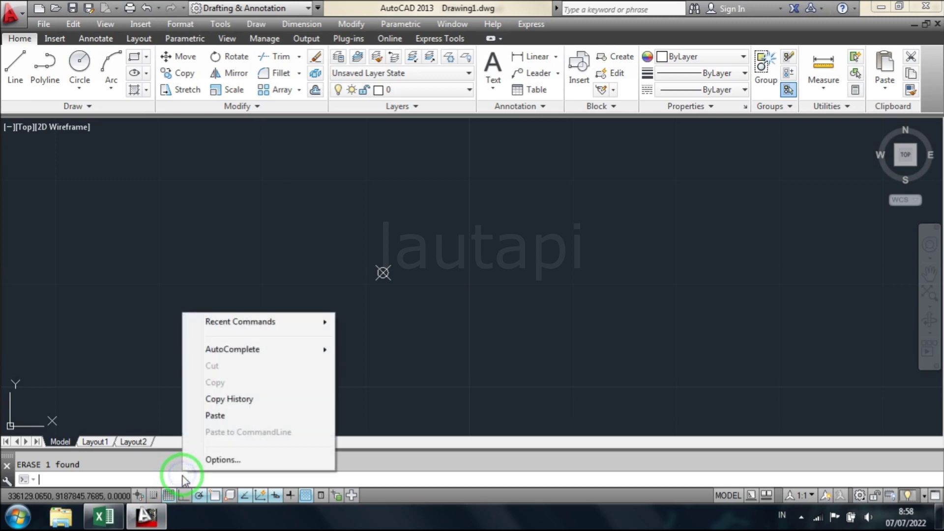
pyautogui.click(241, 416)
pyautogui.click(301, 333)
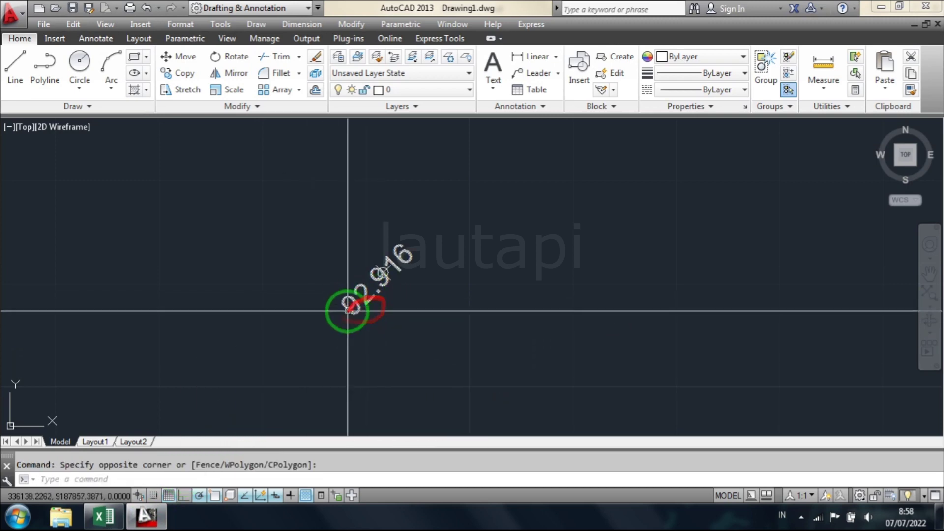
pyautogui.click(353, 327)
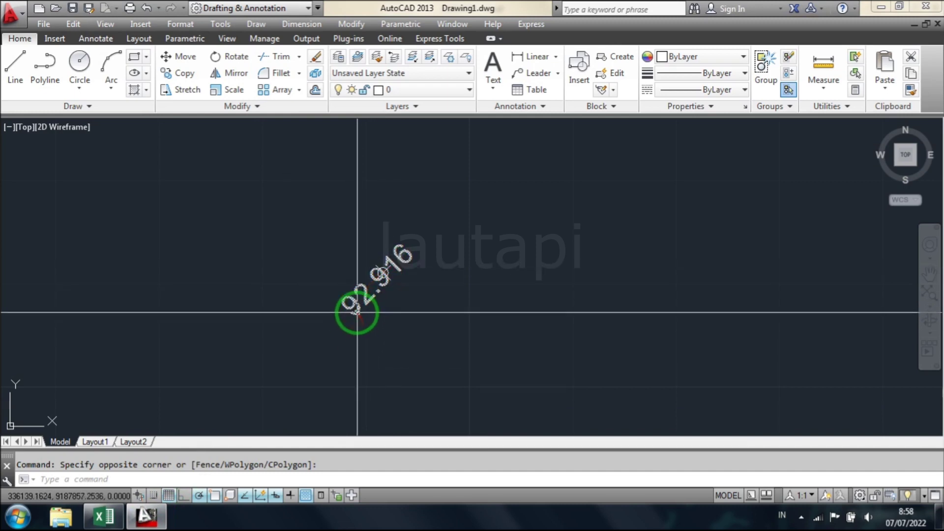
pyautogui.click(357, 311)
pyautogui.press('Delete')
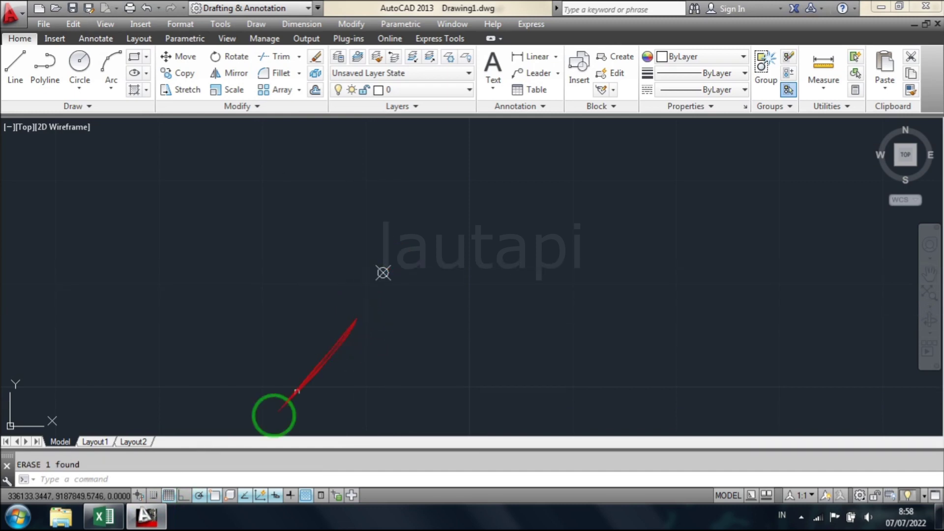
pyautogui.click(104, 516)
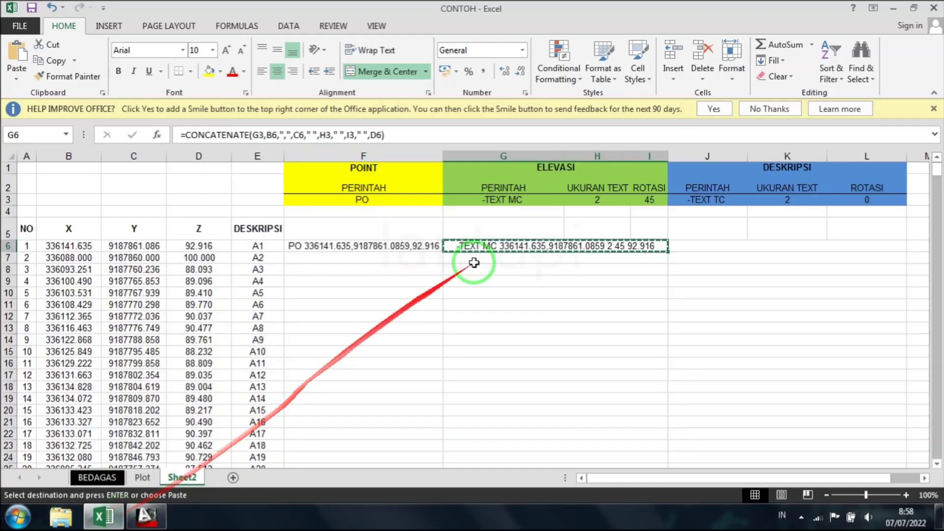
# Reset the ELEVASI rotation in I3 to 0.
pyautogui.click(644, 200)
pyautogui.write('0')
pyautogui.press('Return')
# Run the G6 elevation command in AutoCAD to place a horizontal 92.916 label at point 1.
pyautogui.click(607, 249)
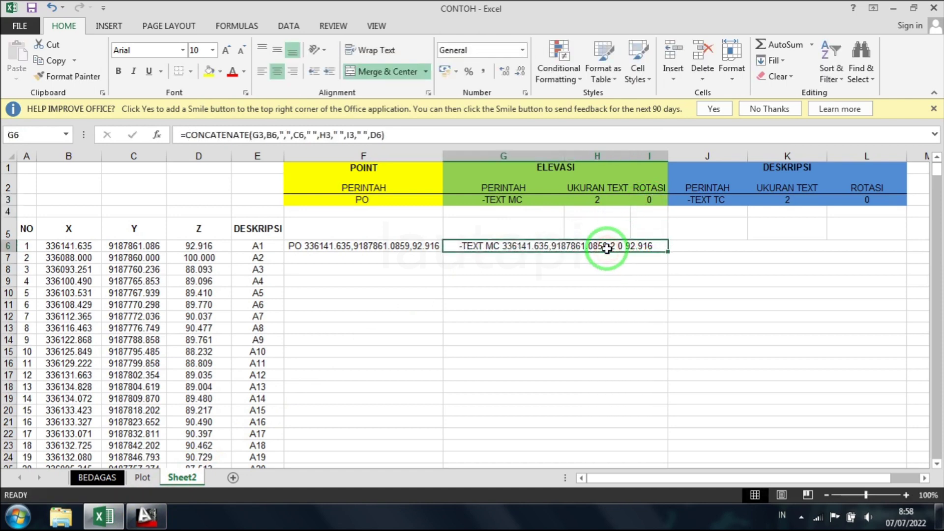
pyautogui.hotkey('ctrl', 'c')
pyautogui.click(158, 511)
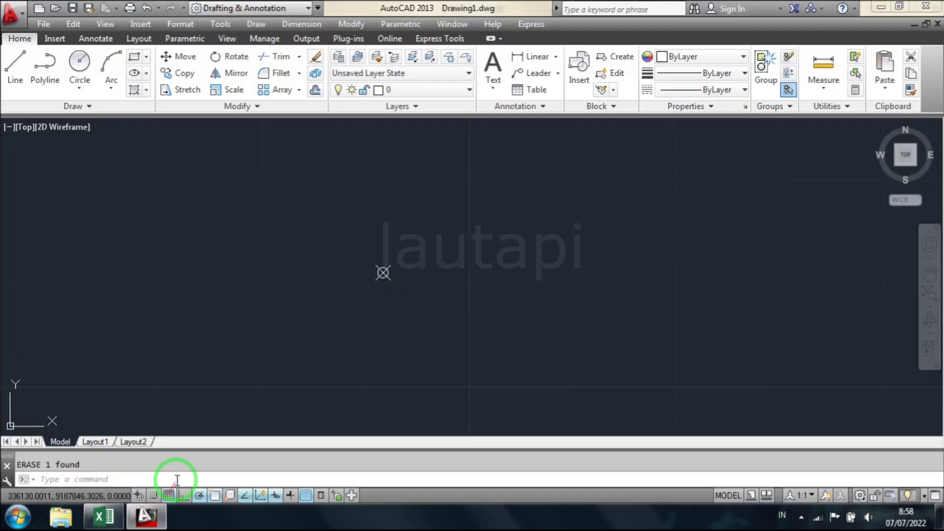
pyautogui.hotkey('ctrl', 'v')
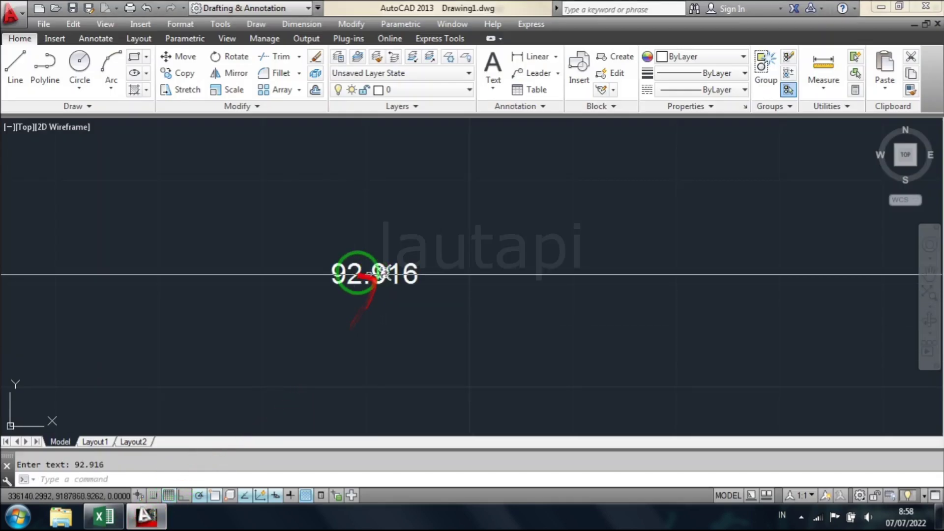
pyautogui.press('Escape')
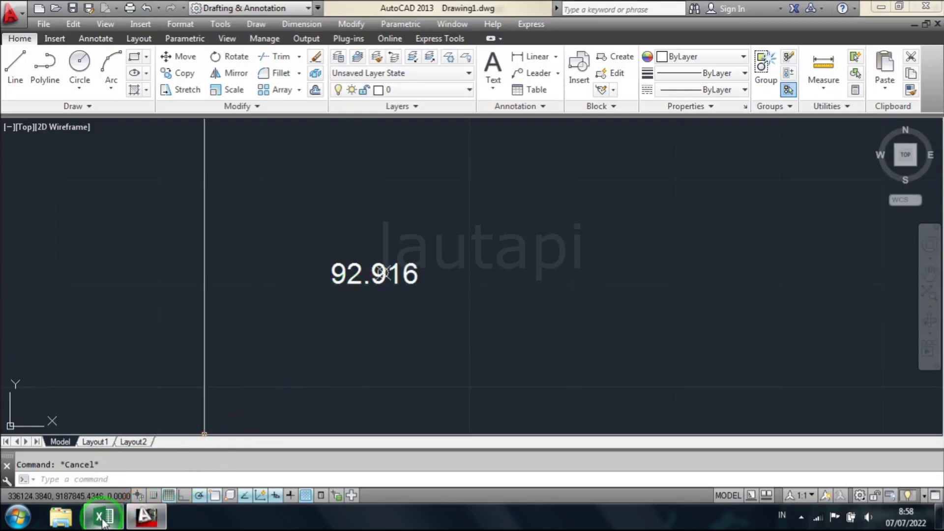
pyautogui.click(121, 513)
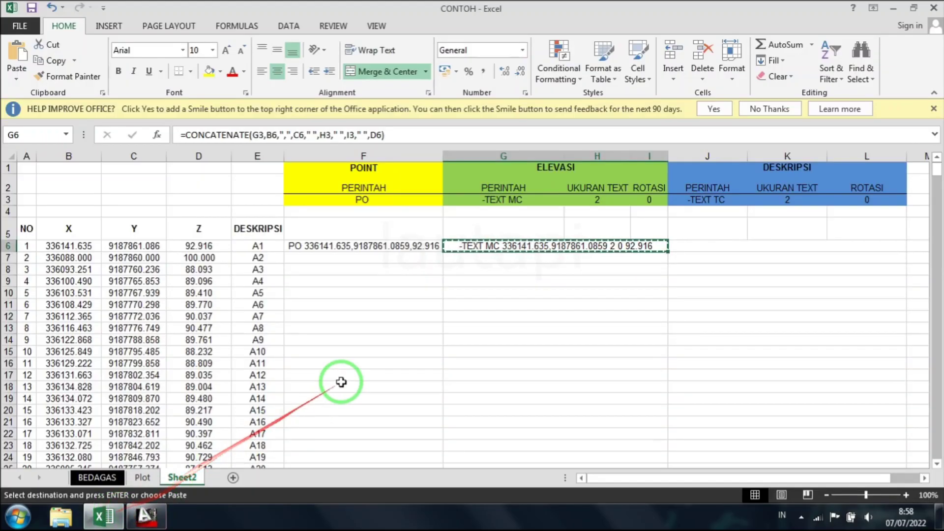
# Start moving the 92.916 text with M, then cancel so it stays in place.
pyautogui.click(583, 302)
pyautogui.click(681, 157)
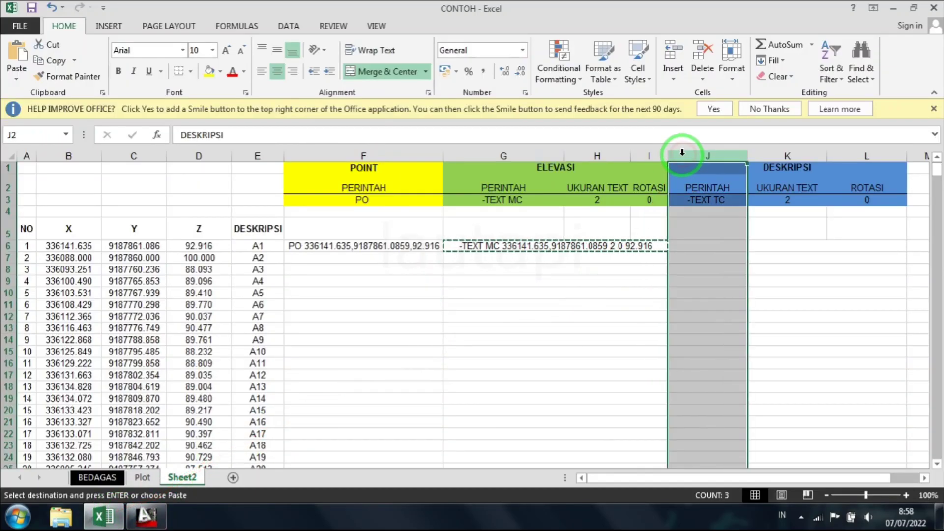
pyautogui.click(143, 517)
pyautogui.click(141, 519)
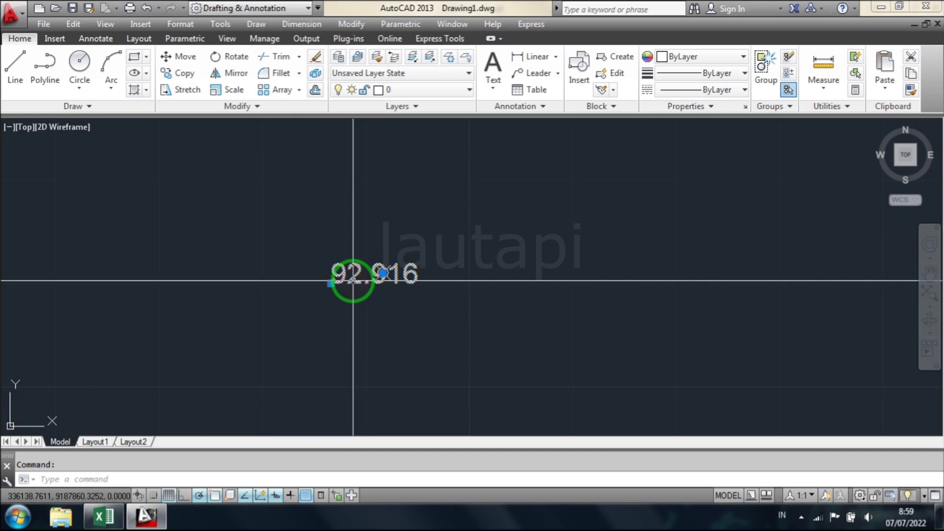
pyautogui.write('m')
pyautogui.press('Return')
pyautogui.click(353, 280)
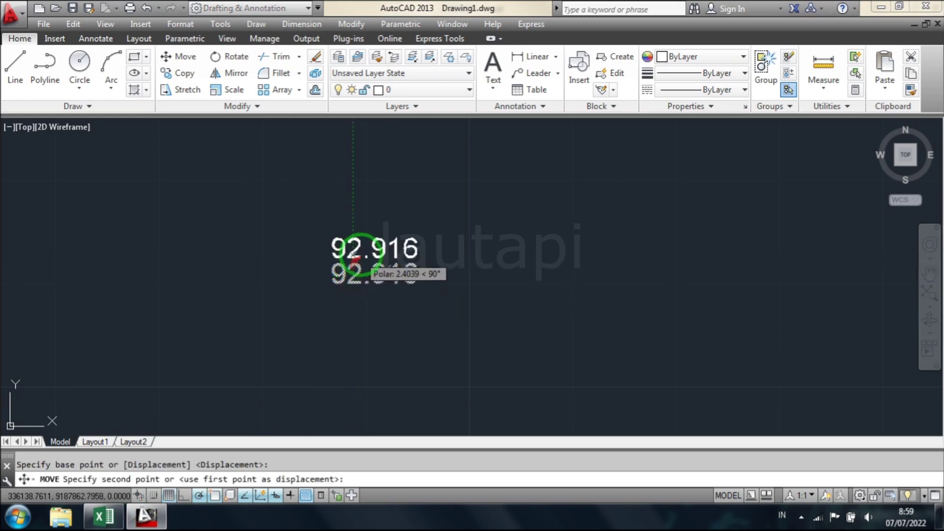
pyautogui.press('Escape')
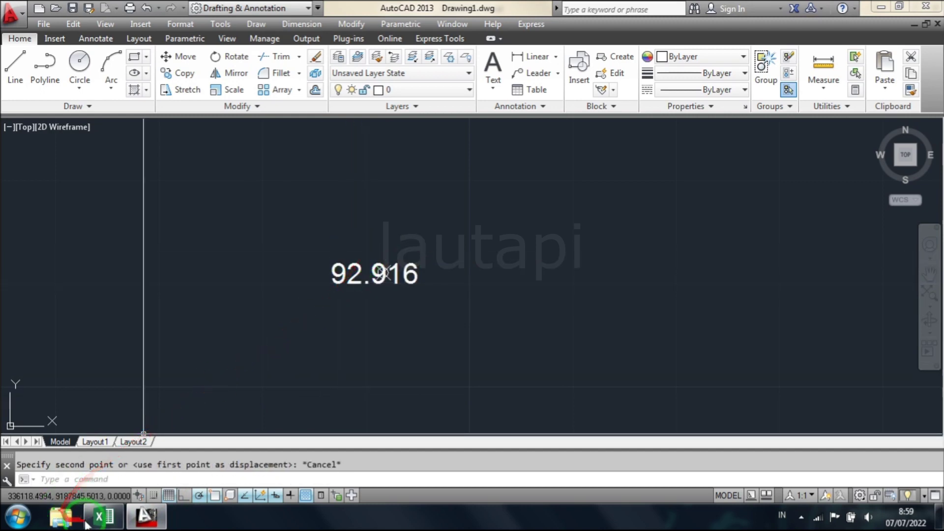
pyautogui.moveTo(103, 517)
pyautogui.click(97, 519)
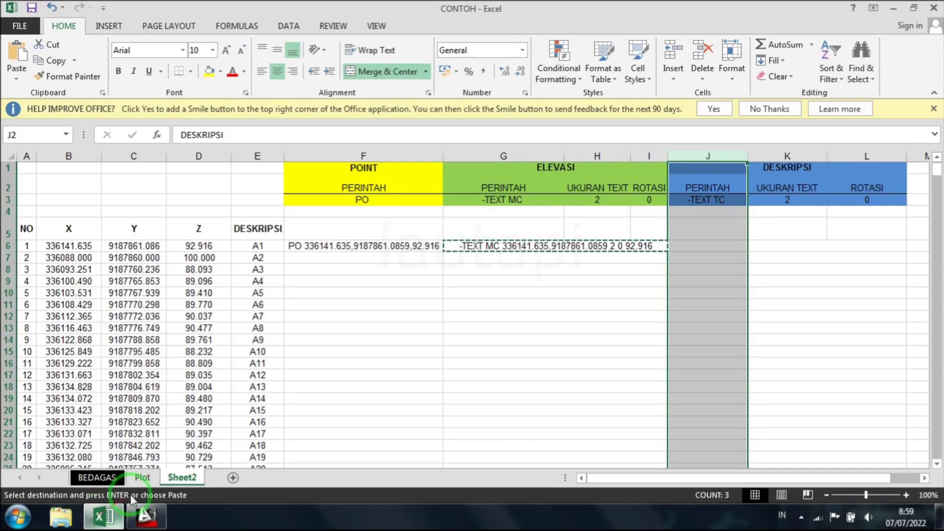
# Clear the pending copy and review the DESKRIPSI settings in J3 and K3.
pyautogui.click(467, 346)
pyautogui.press('Escape')
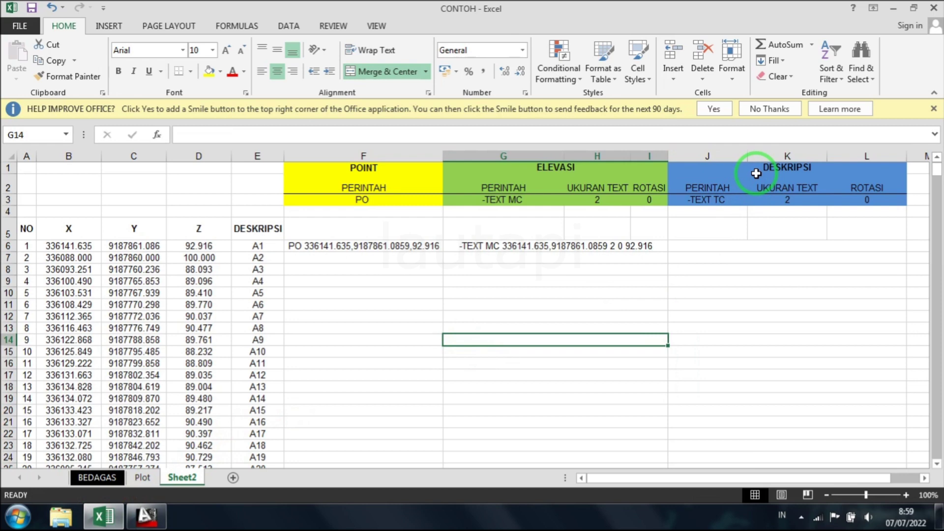
pyautogui.click(757, 199)
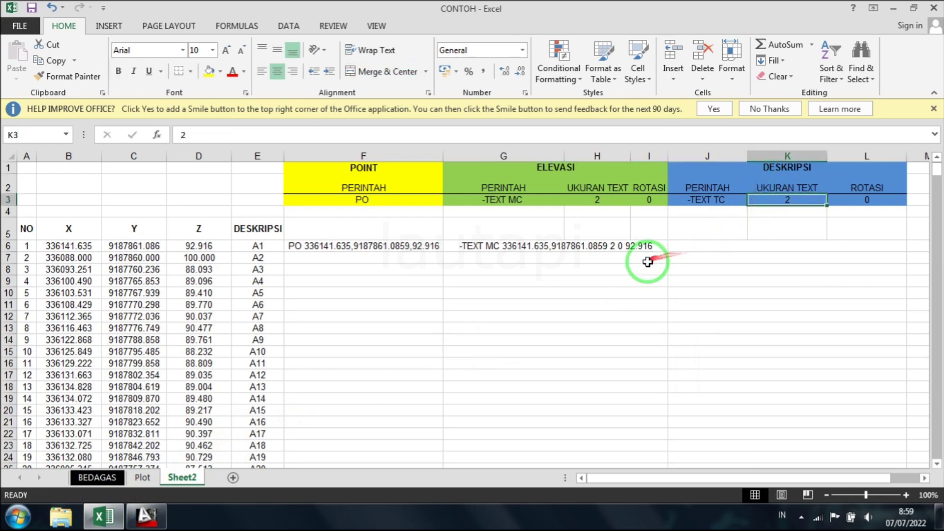
pyautogui.click(708, 200)
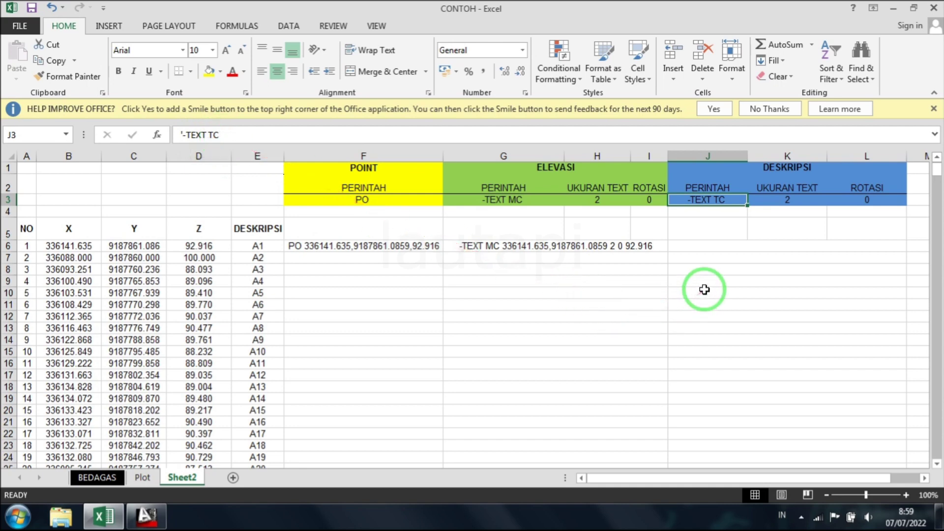
# Begin a new formula in J6 with =CON.
pyautogui.doubleClick(698, 249)
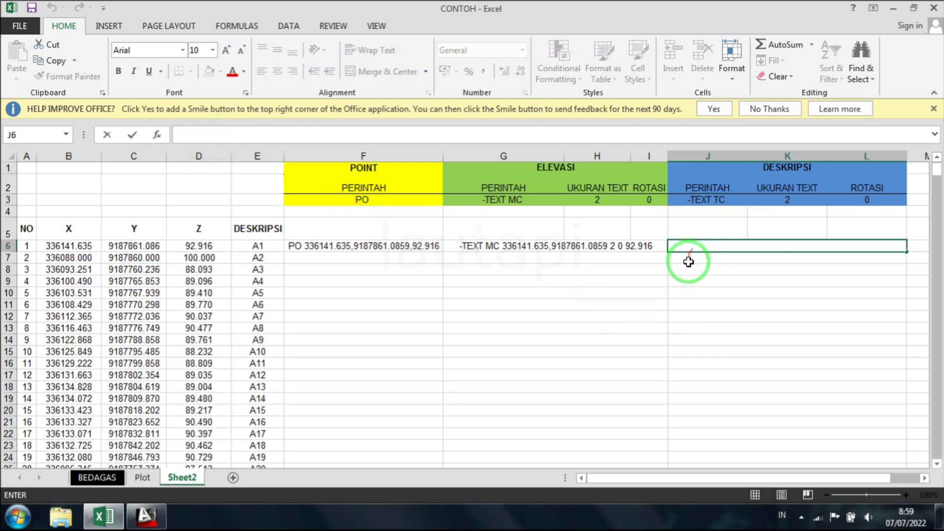
pyautogui.click(690, 256)
pyautogui.click(689, 244)
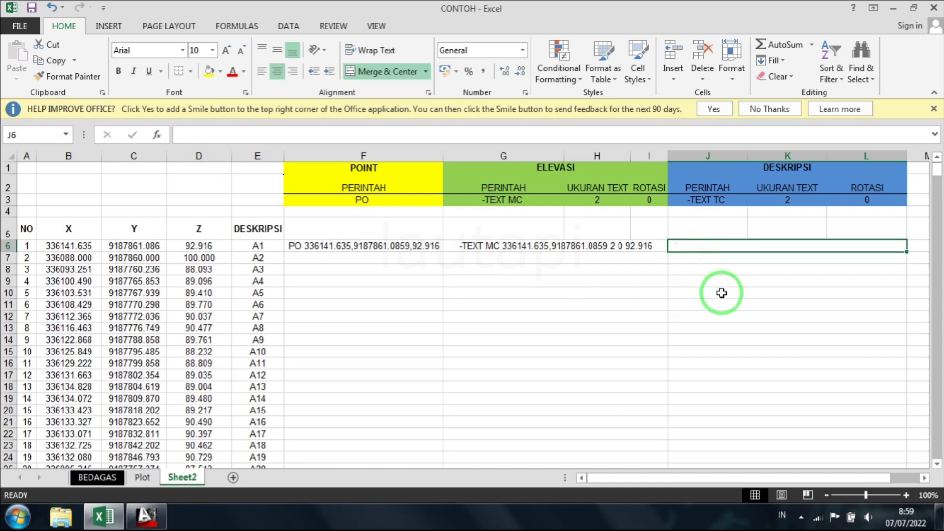
pyautogui.write('=CON')
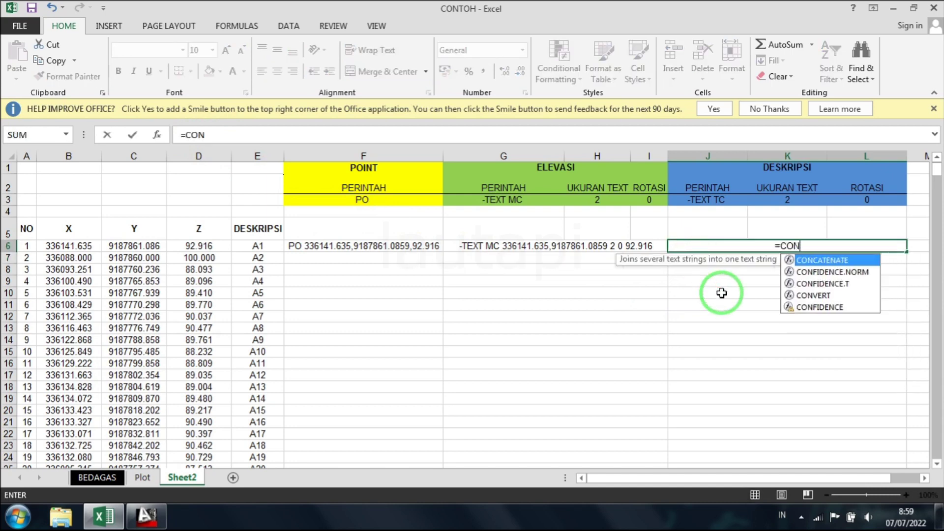
# Start =CONCATENATE in J6 with J3, B6, a comma and C6.
pyautogui.doubleClick(817, 263)
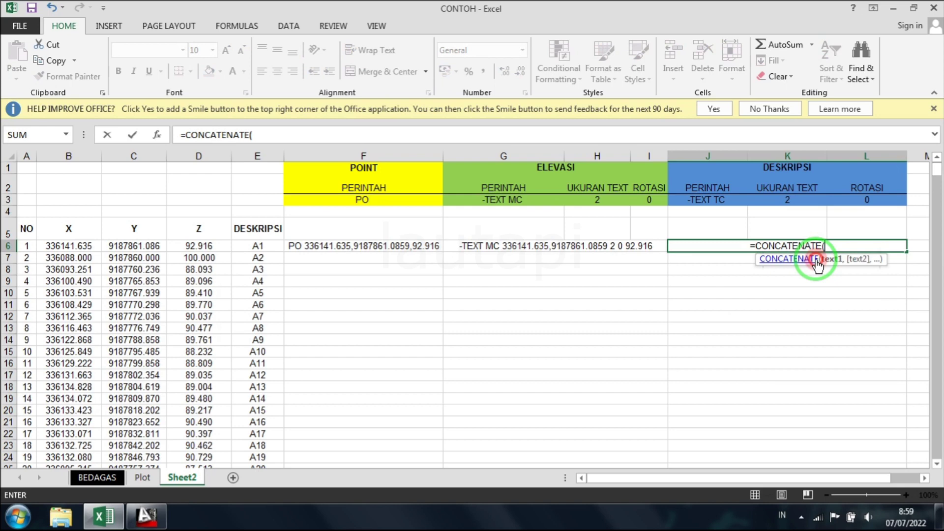
pyautogui.click(694, 202)
pyautogui.write(',')
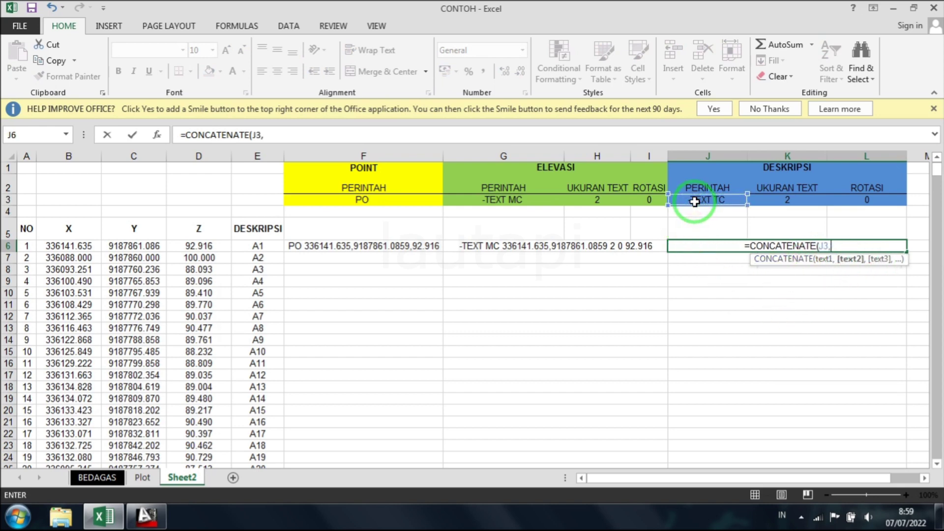
pyautogui.click(73, 246)
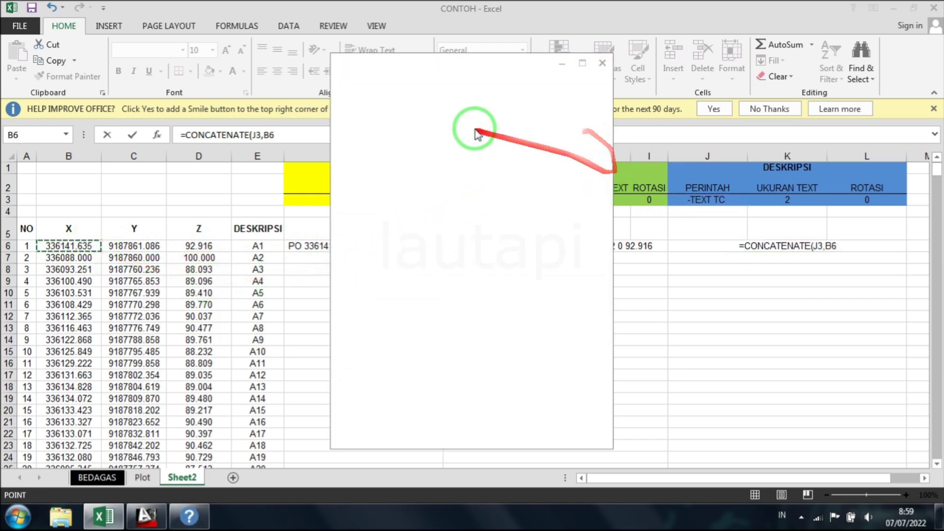
pyautogui.click(605, 64)
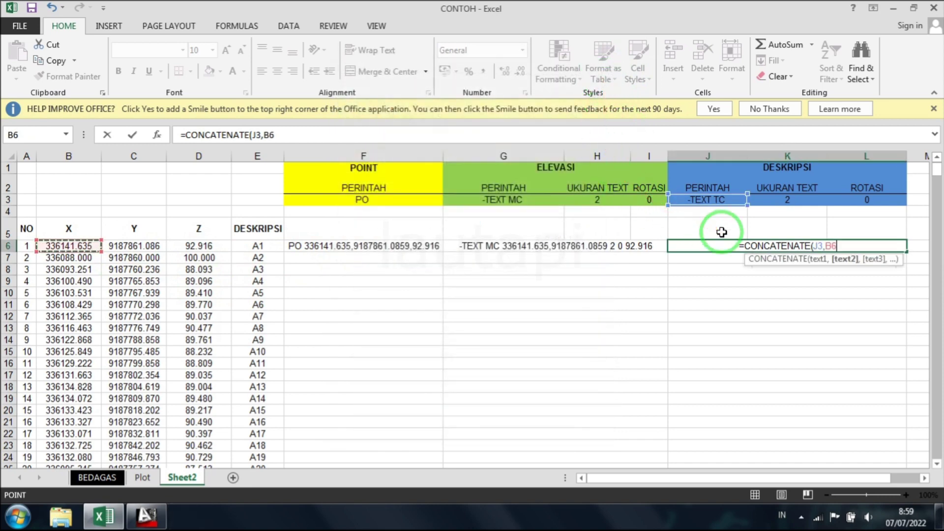
pyautogui.write(',"')
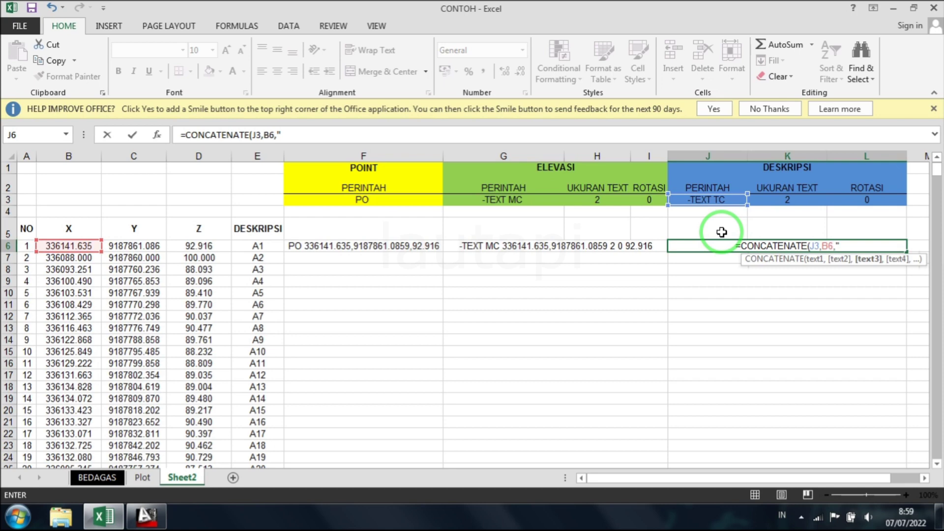
pyautogui.write(',"')
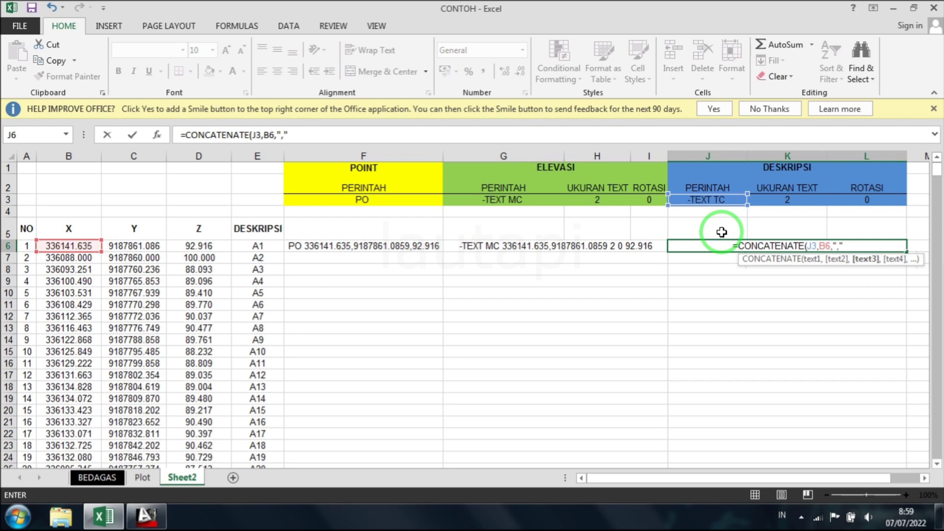
pyautogui.write(',')
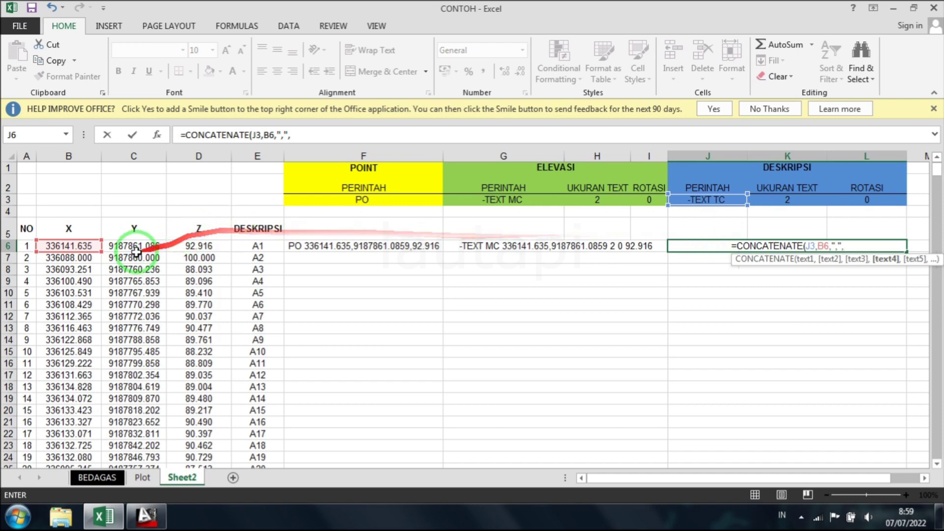
pyautogui.click(137, 247)
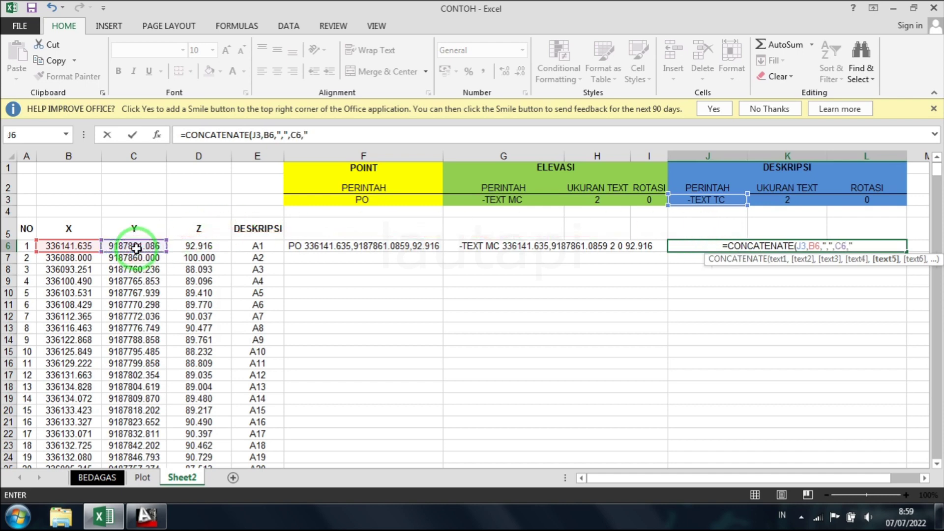
# Append K3, L3 and E6 with separators and commit the J6 formula.
pyautogui.write(',",')
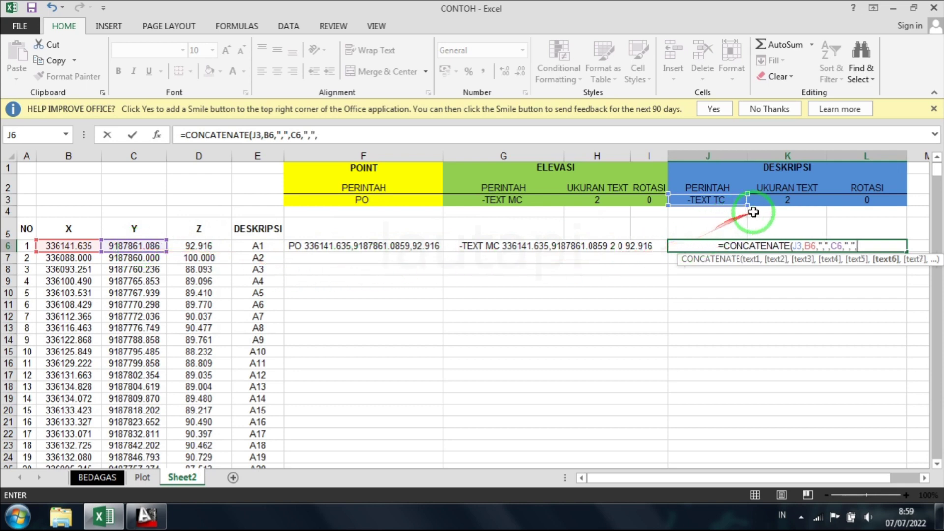
pyautogui.click(772, 203)
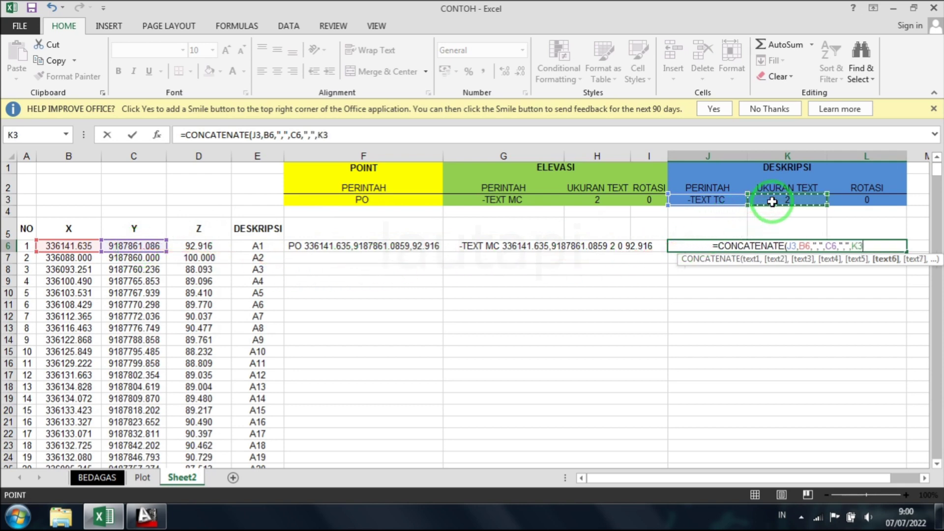
pyautogui.write(',')
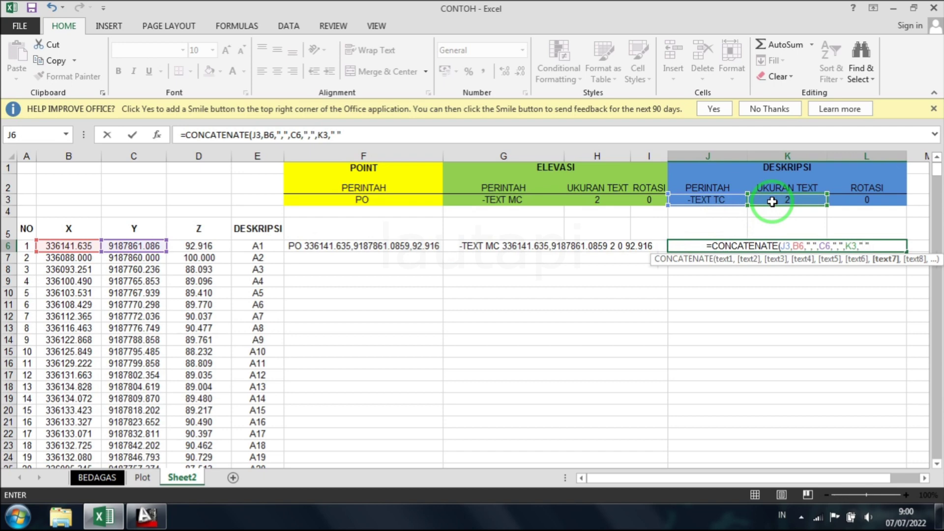
pyautogui.write(',')
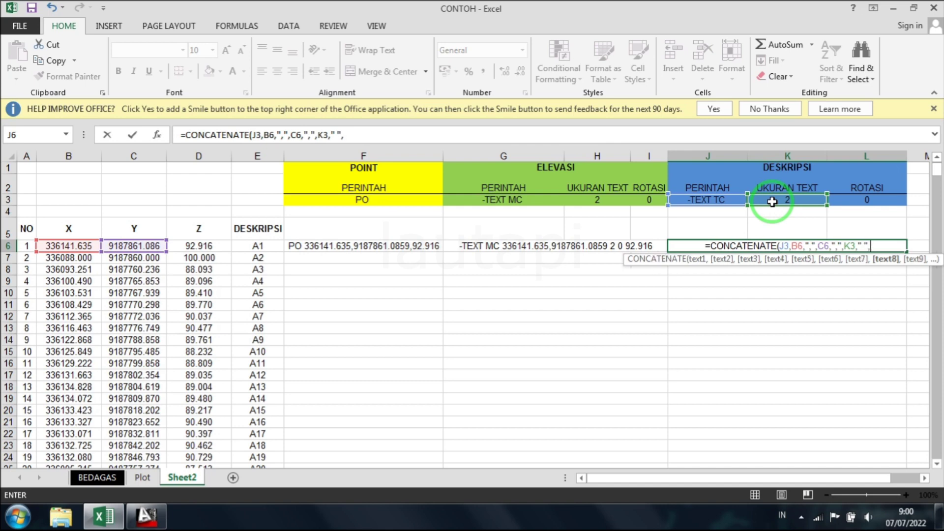
pyautogui.click(867, 202)
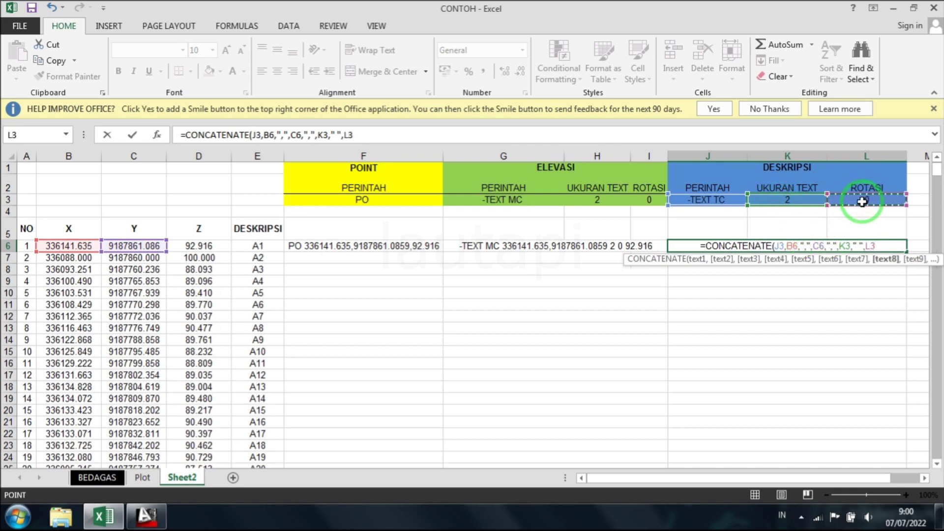
pyautogui.write(',"')
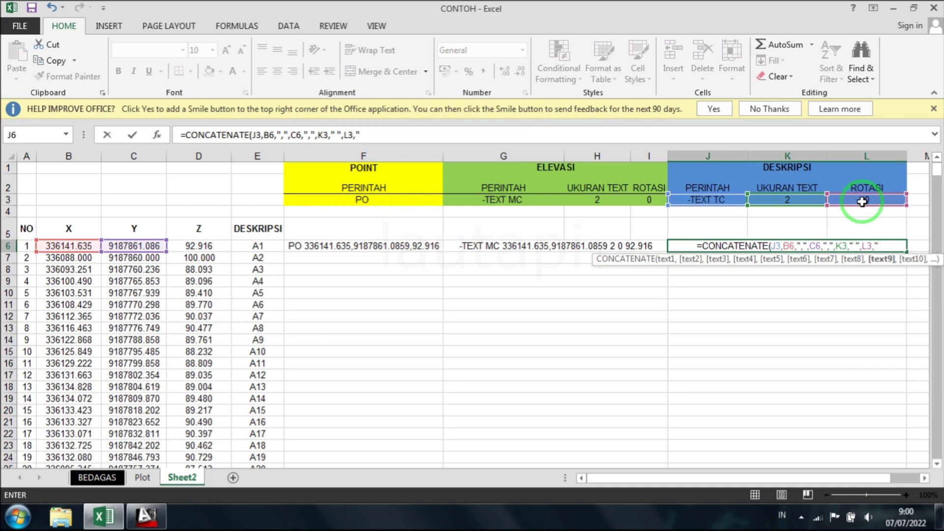
pyautogui.write(',')
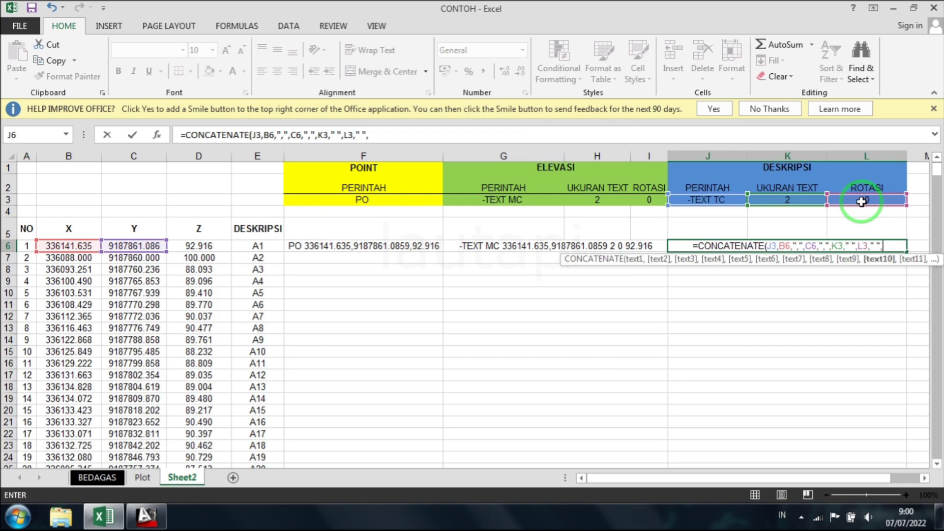
pyautogui.click(260, 247)
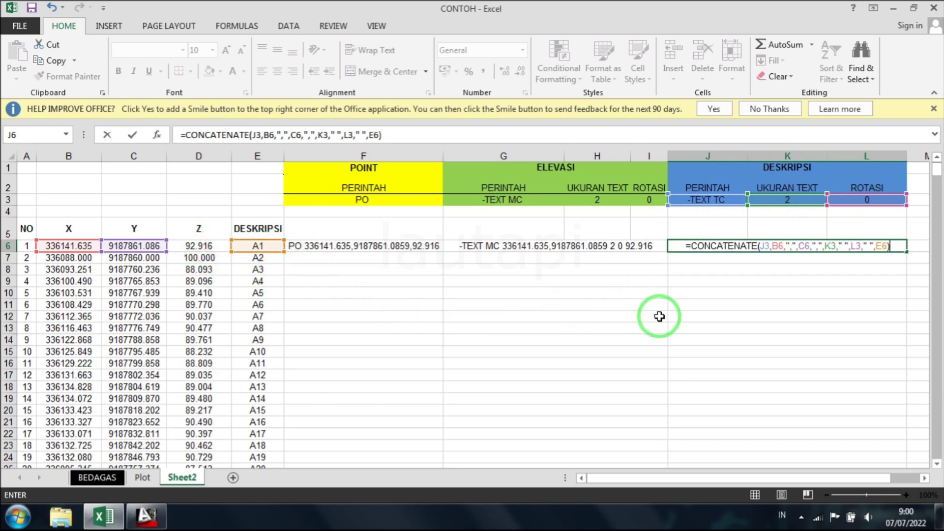
pyautogui.press('Return')
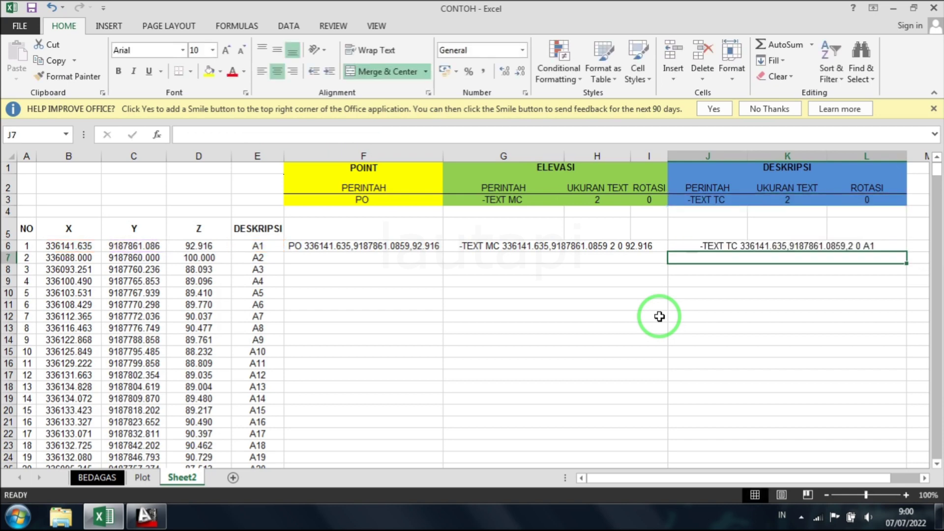
pyautogui.click(716, 247)
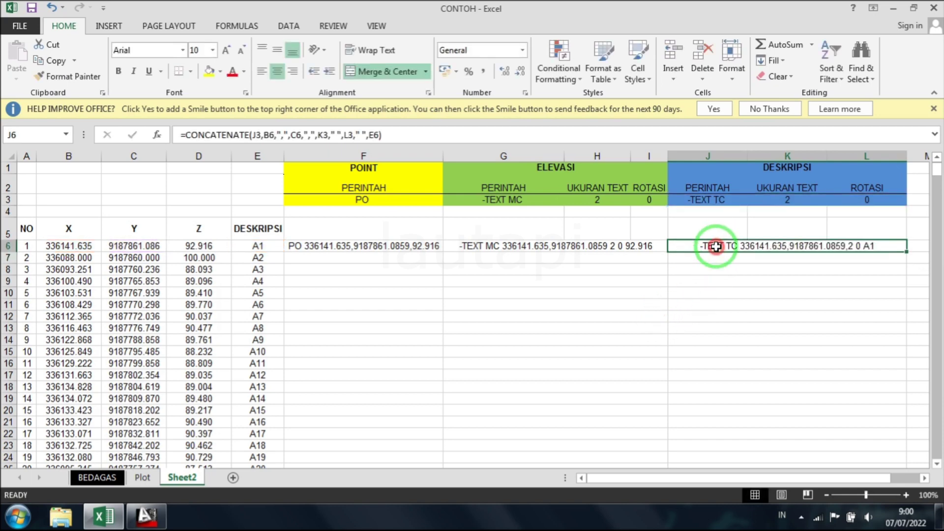
pyautogui.rightClick(716, 246)
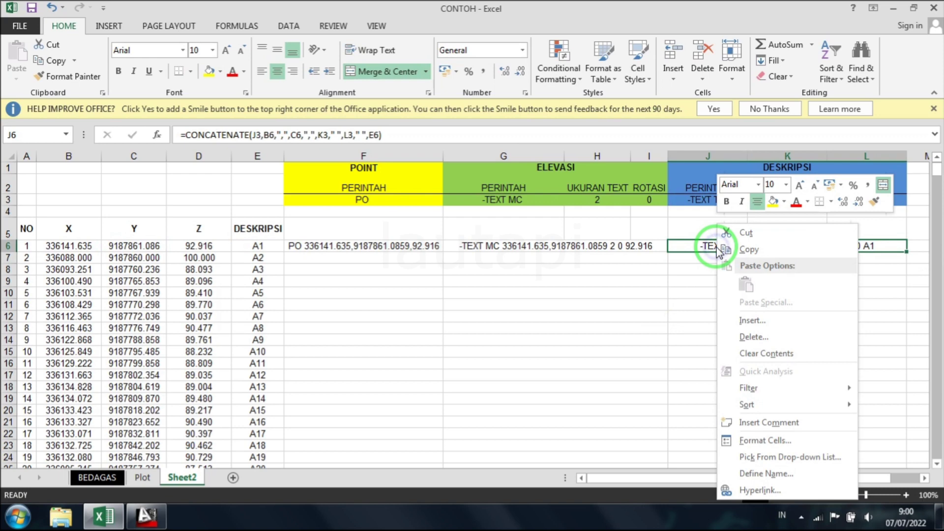
pyautogui.click(744, 250)
pyautogui.click(148, 516)
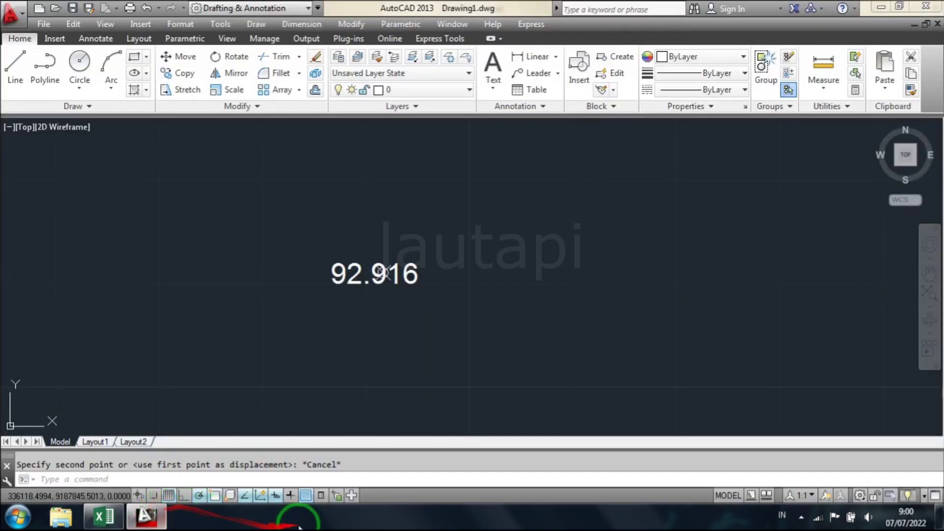
pyautogui.rightClick(171, 480)
pyautogui.click(223, 422)
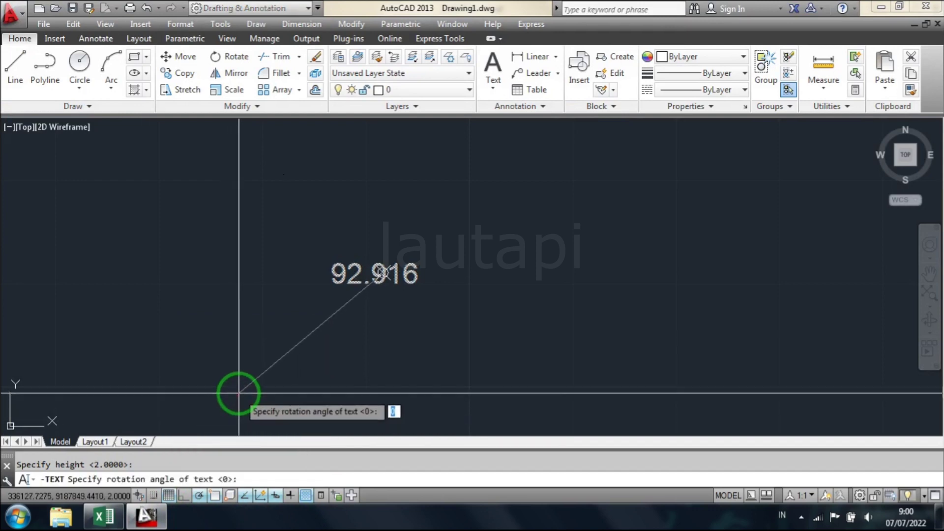
pyautogui.press('Escape')
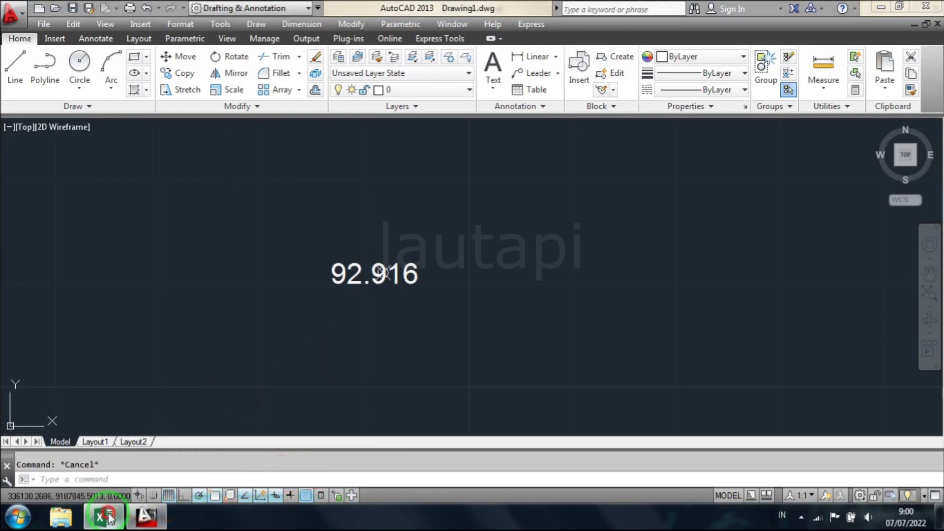
pyautogui.click(108, 517)
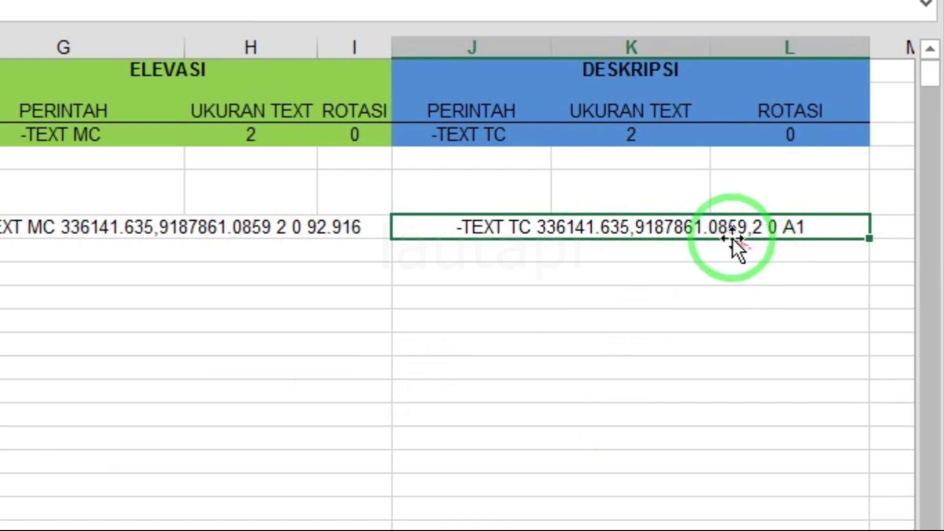
# Replace the comma before K3 in J6 with a space, giving '...9187861.0859 2 0 A1'.
pyautogui.doubleClick(741, 227)
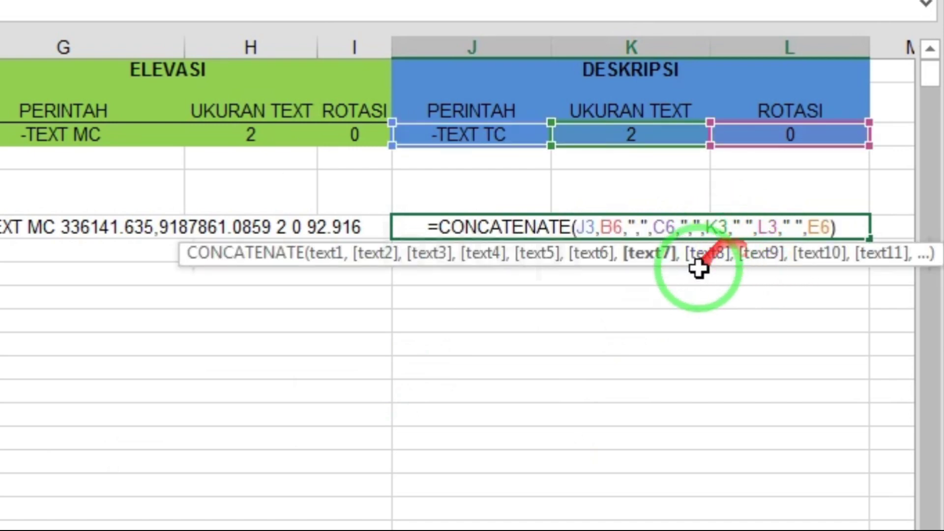
pyautogui.click(695, 229)
pyautogui.press('BackSpace')
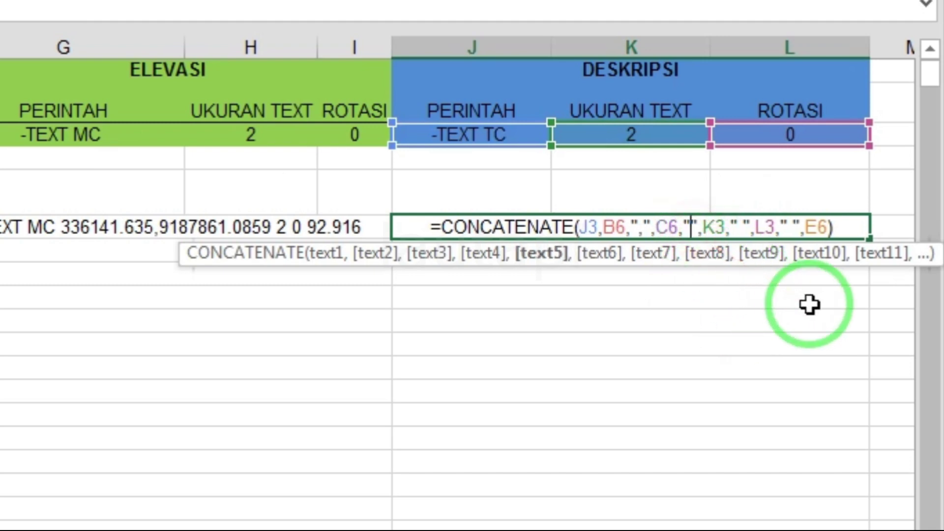
pyautogui.press('Return')
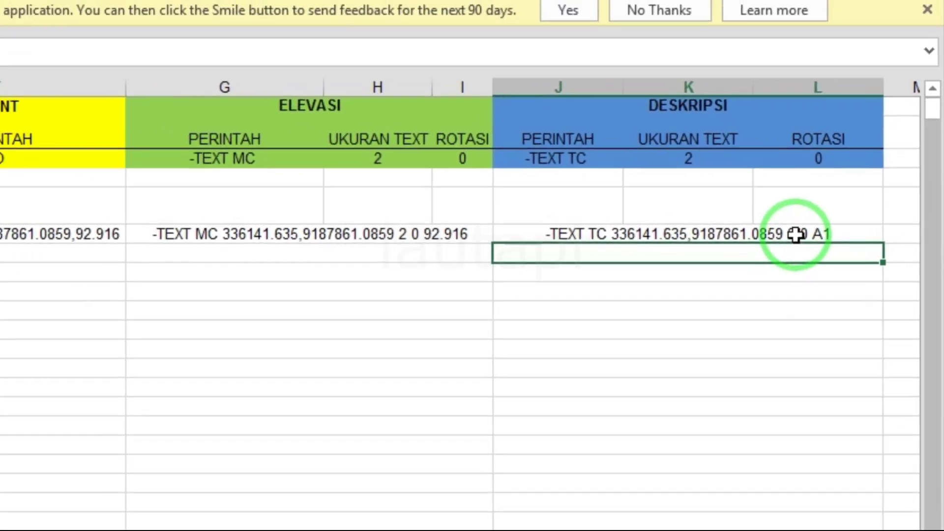
# Paste J6's command into AutoCAD to plot the A1 test label.
pyautogui.click(772, 230)
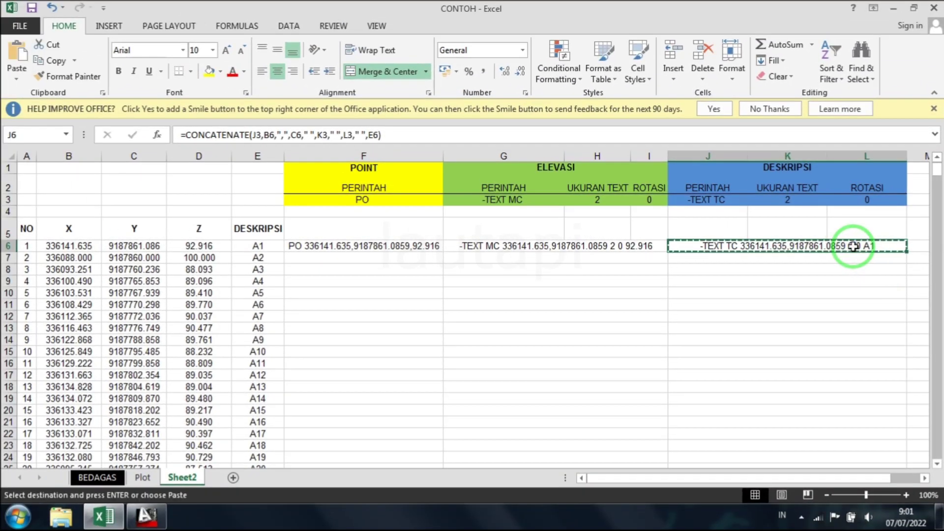
pyautogui.click(155, 516)
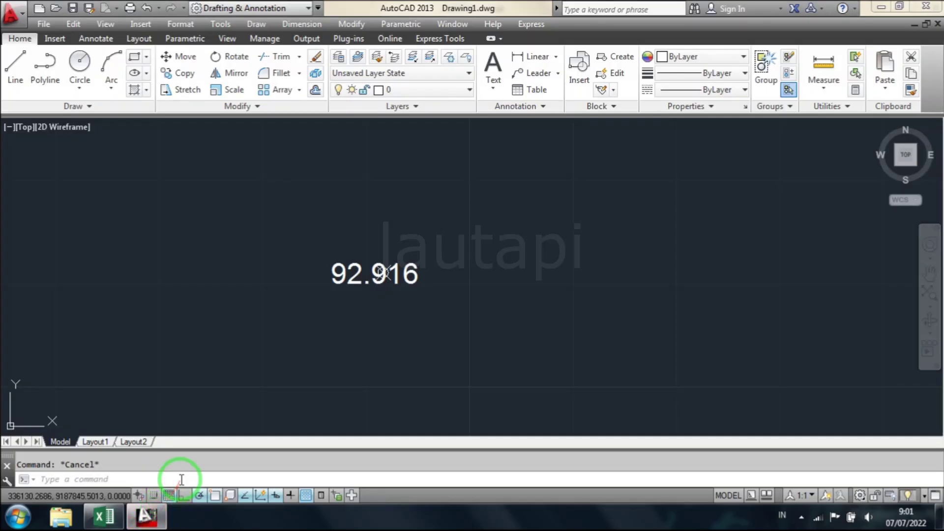
pyautogui.hotkey('ctrl', 'v')
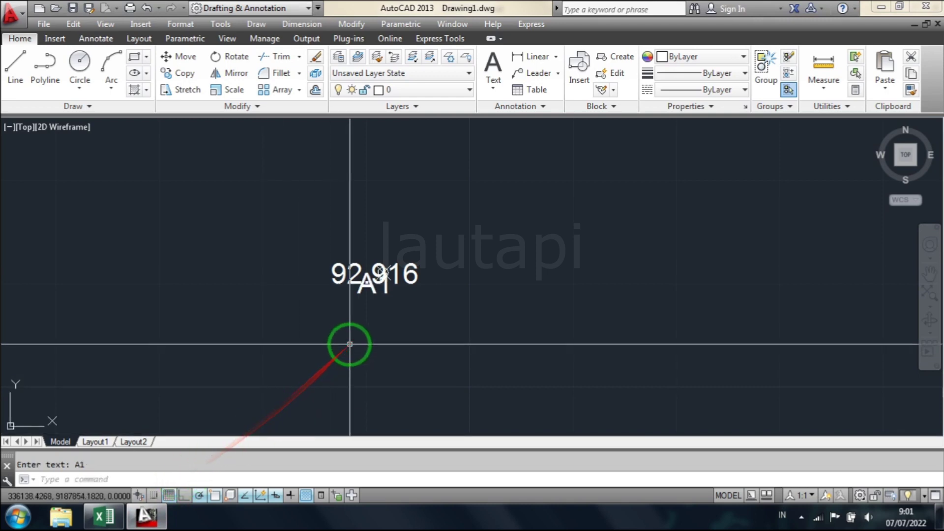
pyautogui.click(384, 293)
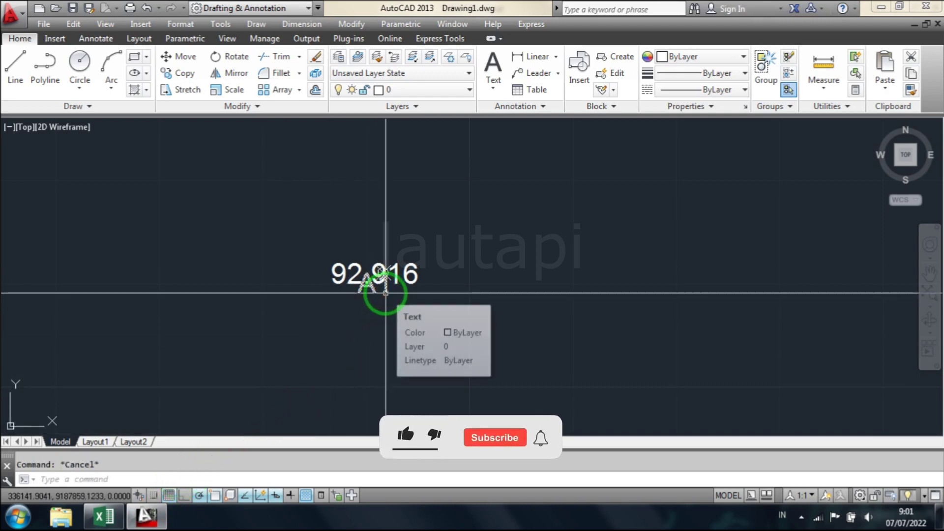
# Erase the 92.916 and A1 test text and clear Excel's pending copy.
pyautogui.click(474, 317)
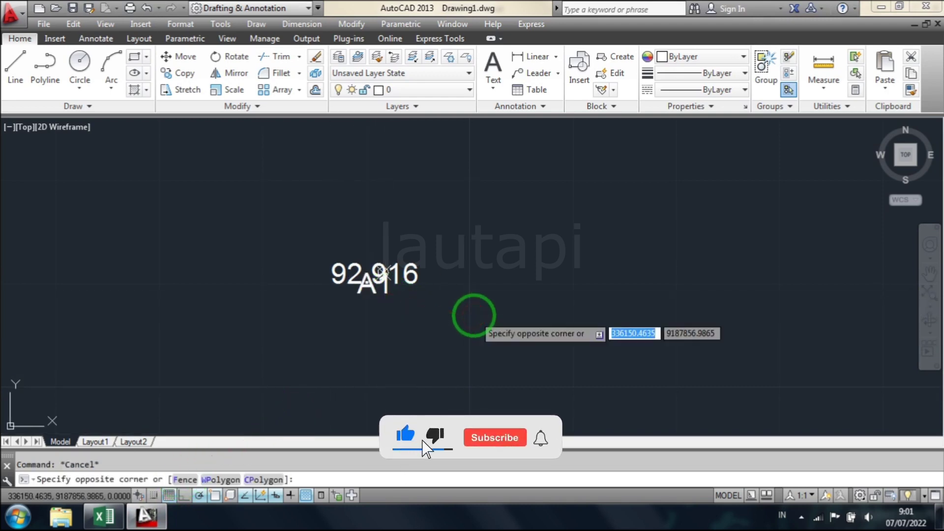
pyautogui.click(299, 243)
pyautogui.press('Delete')
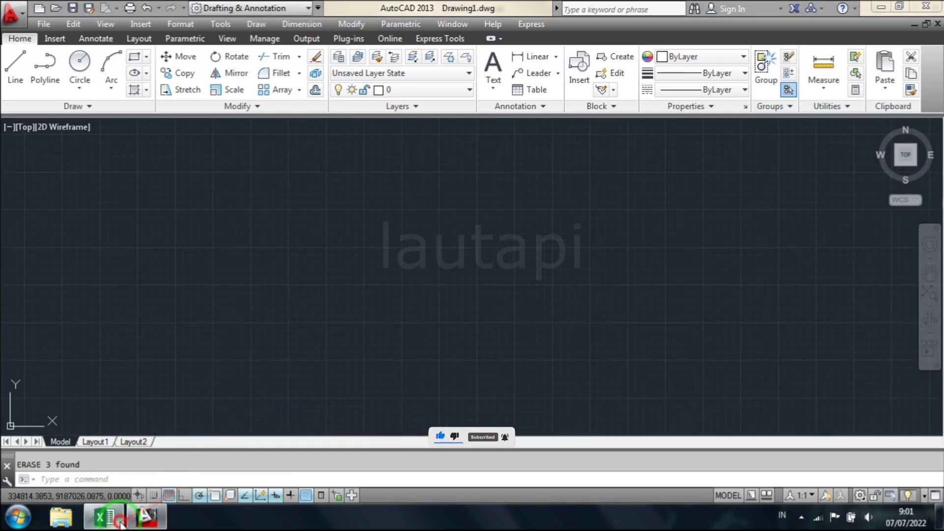
pyautogui.click(103, 517)
pyautogui.click(413, 329)
pyautogui.press('Escape')
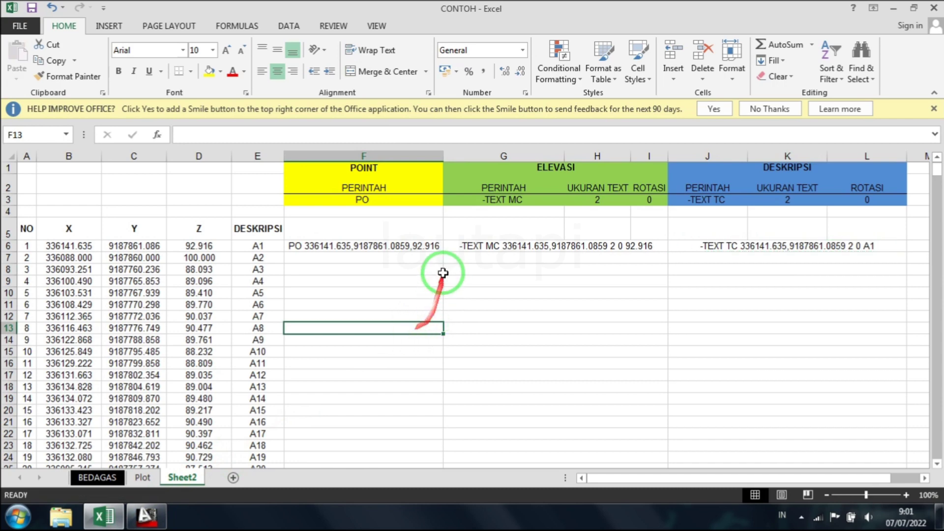
# Fill the F6 POINT formula down column F and inspect the result in F7.
pyautogui.doubleClick(391, 244)
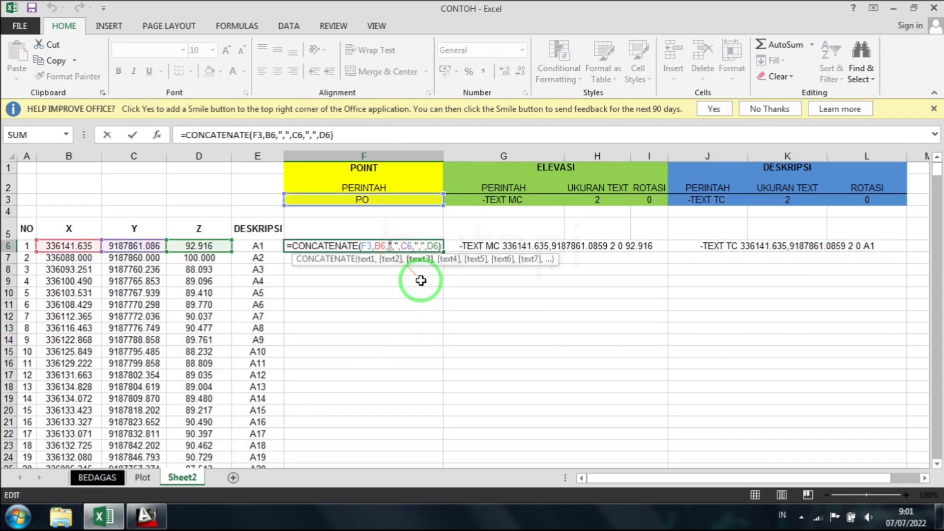
pyautogui.press('Escape')
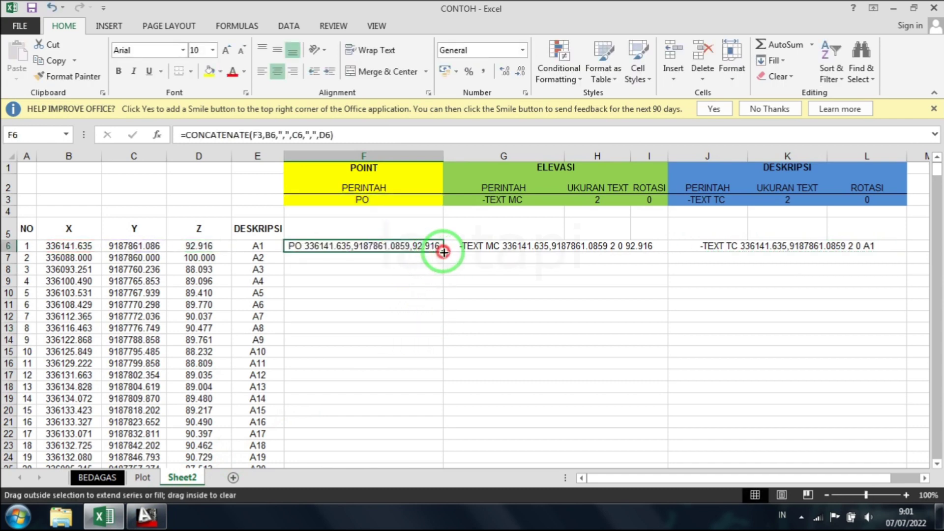
pyautogui.doubleClick(444, 252)
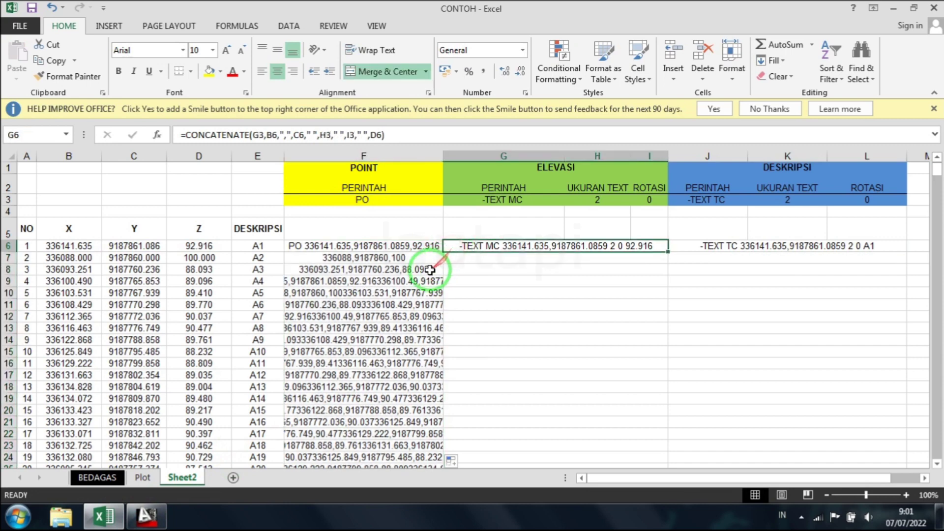
pyautogui.doubleClick(362, 257)
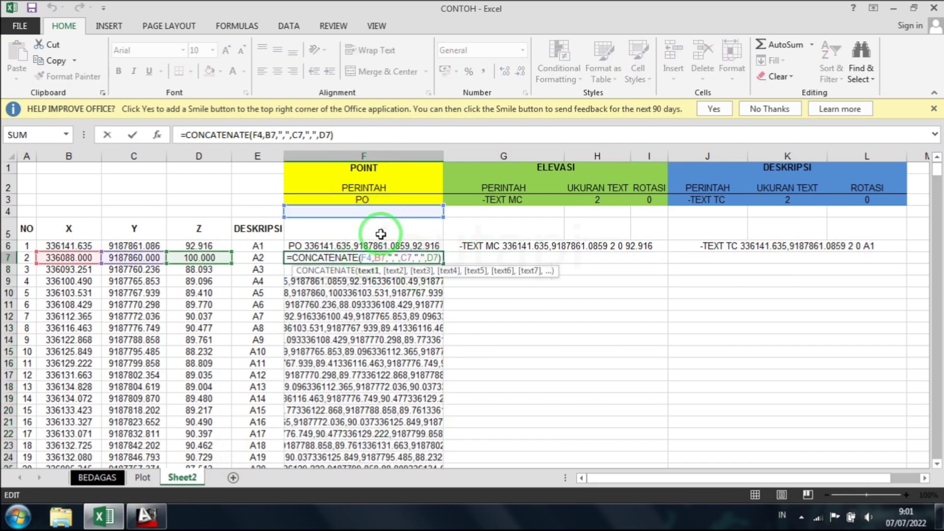
pyautogui.press('Escape')
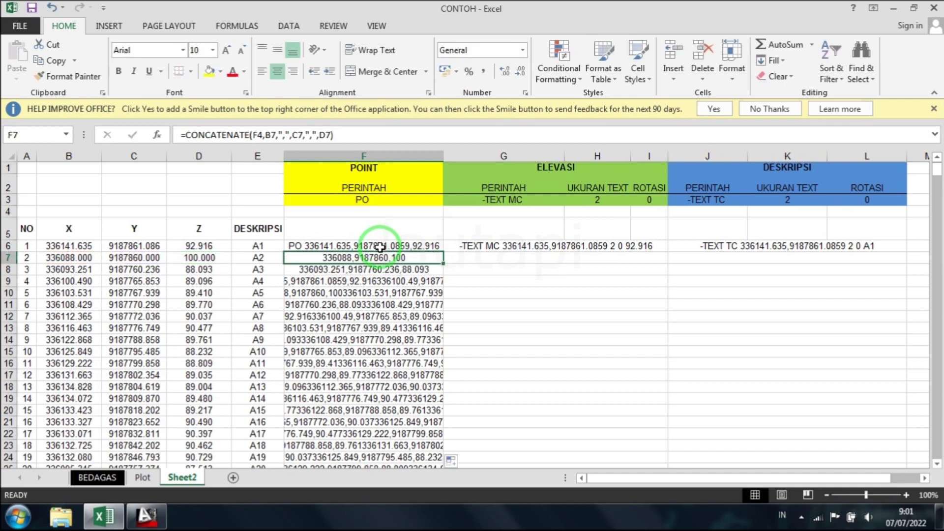
# Clear the faulty results from F7 to the last row, keeping only F6.
pyautogui.hotkey('ctrl', 'shift', 'Down')
pyautogui.hotkey('ctrl', 'd')
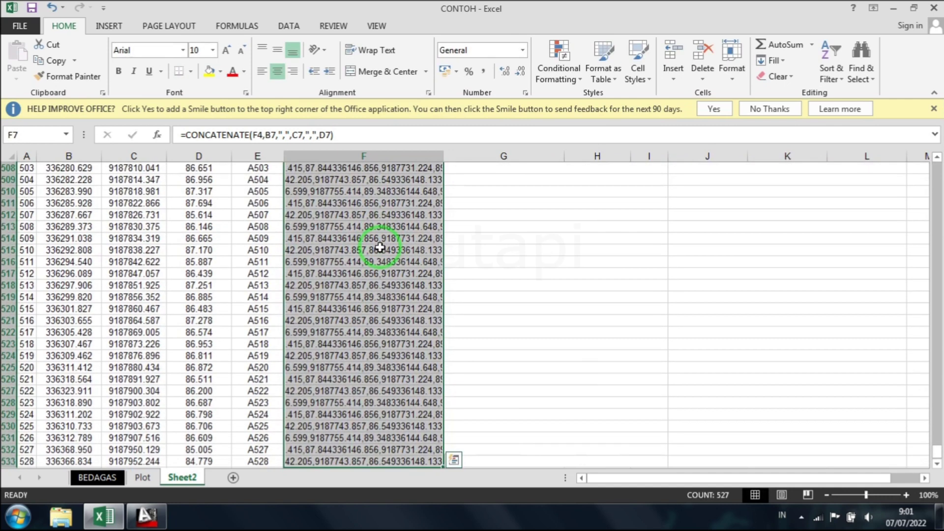
pyautogui.scroll(3, 380, 247)
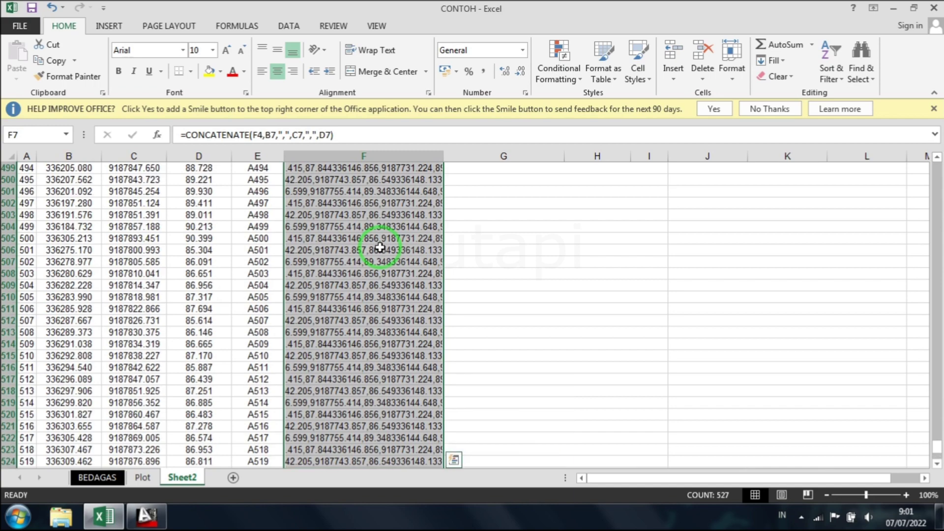
pyautogui.scroll(5, 380, 247)
pyautogui.press('Delete')
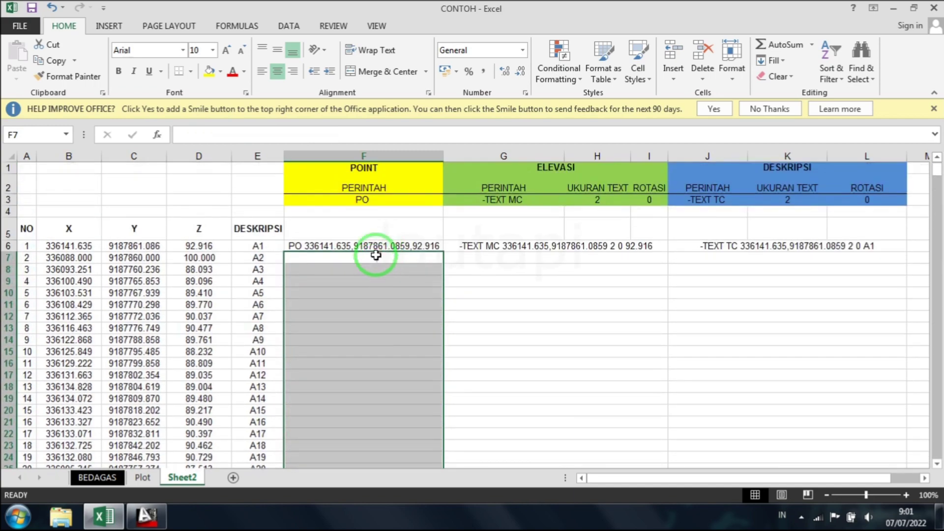
pyautogui.doubleClick(375, 247)
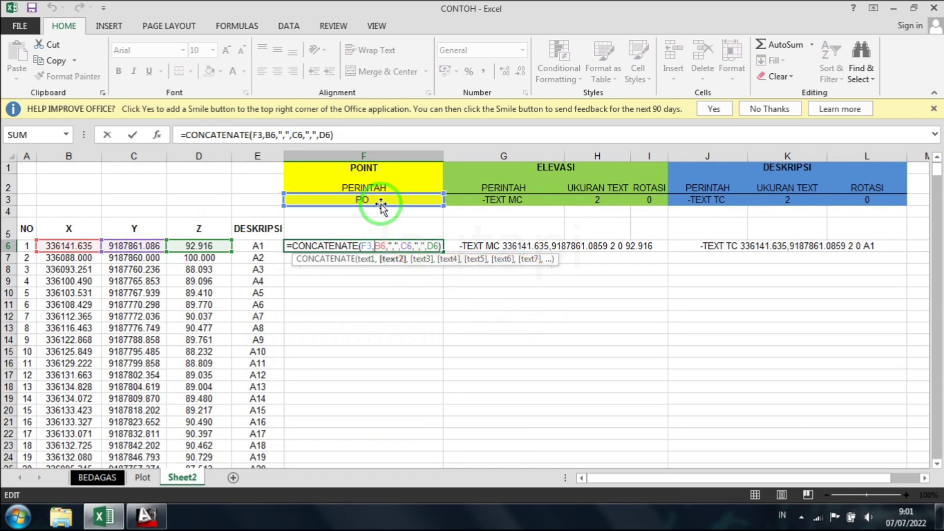
# Make the F3 reference in F6's formula absolute as $F$3.
pyautogui.click(252, 136)
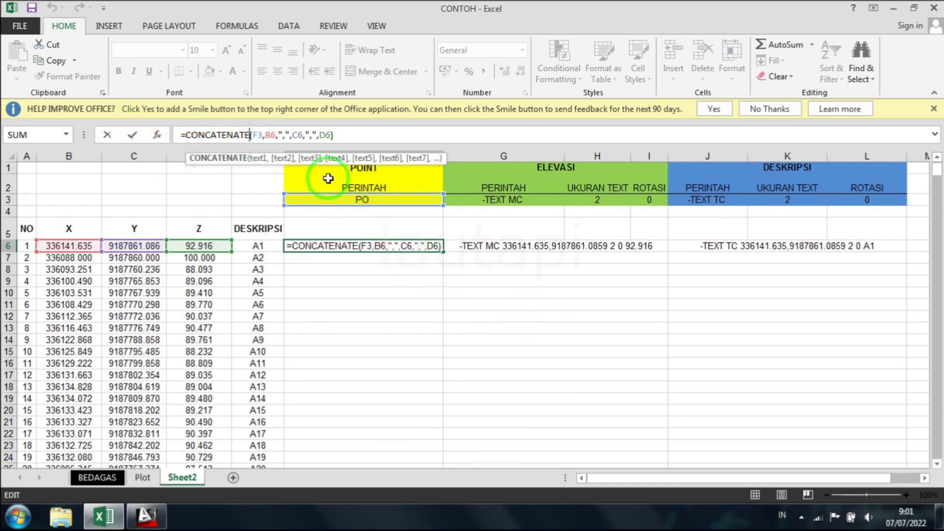
pyautogui.press('Right')
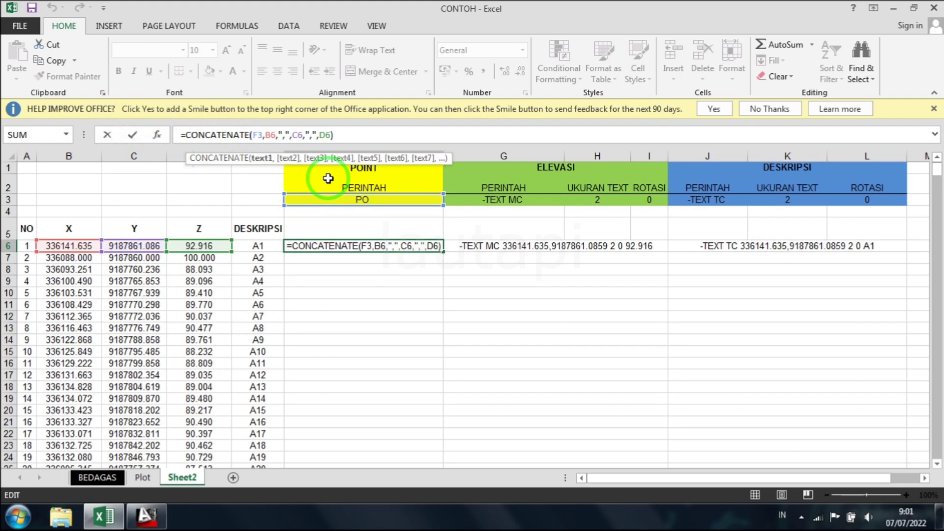
pyautogui.press('F4')
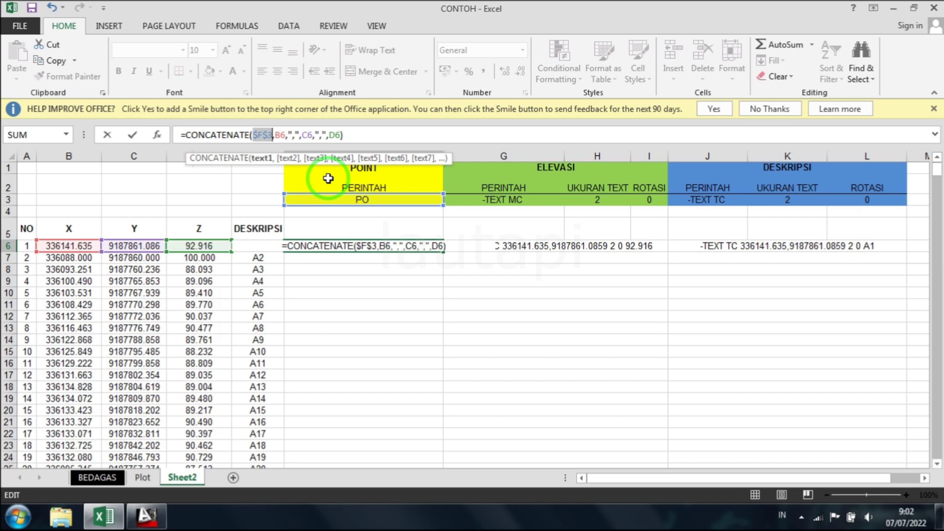
pyautogui.press('Return')
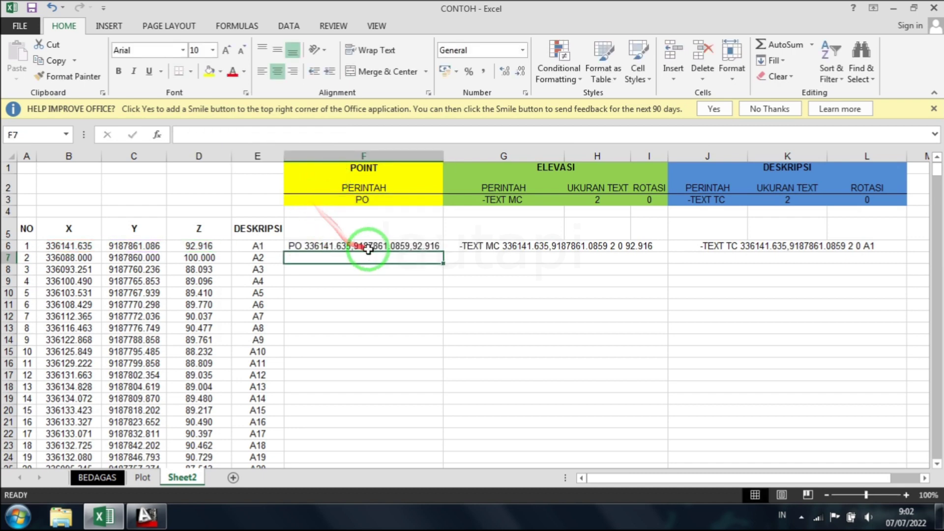
# Fill F6 down column F and spot-check the PO commands in F8 and F11.
pyautogui.click(371, 247)
pyautogui.moveTo(442, 250); pyautogui.dragTo(443, 252)
pyautogui.doubleClick(443, 250)
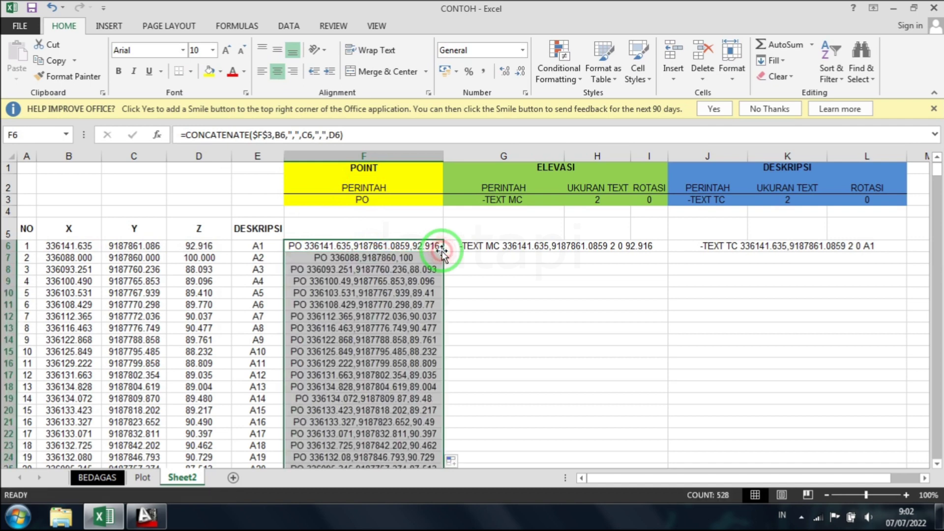
pyautogui.doubleClick(396, 269)
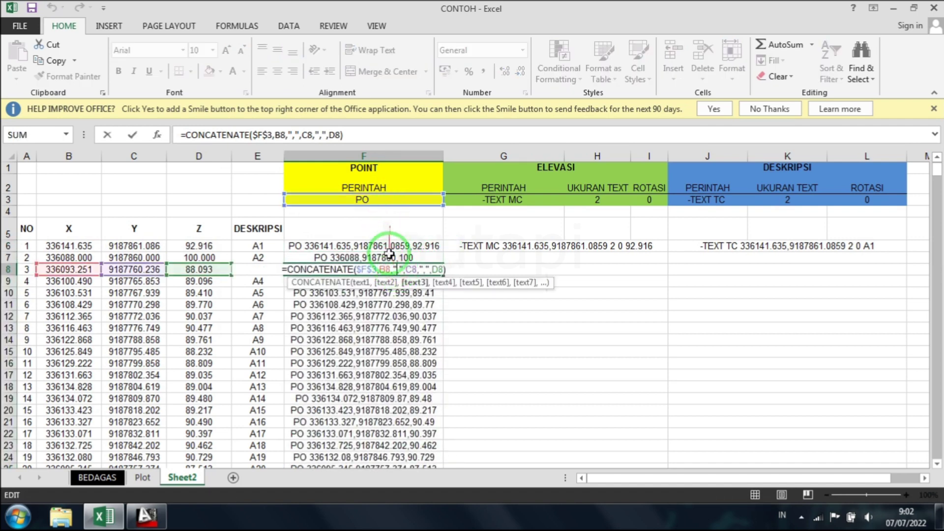
pyautogui.press('Escape')
pyautogui.doubleClick(387, 305)
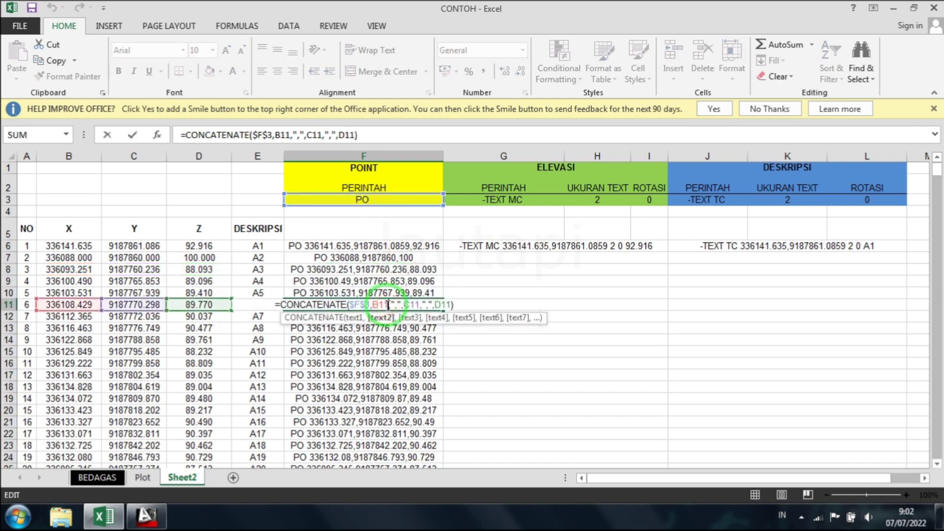
pyautogui.press('Escape')
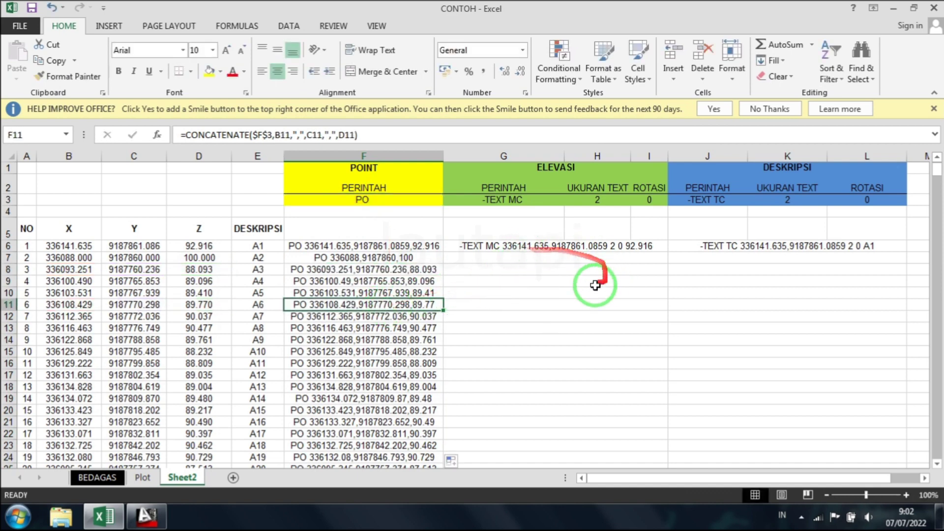
# Lock G3, H3 and I3 as $G$3, $H$3 and $I$3 in the G6 formula.
pyautogui.doubleClick(518, 246)
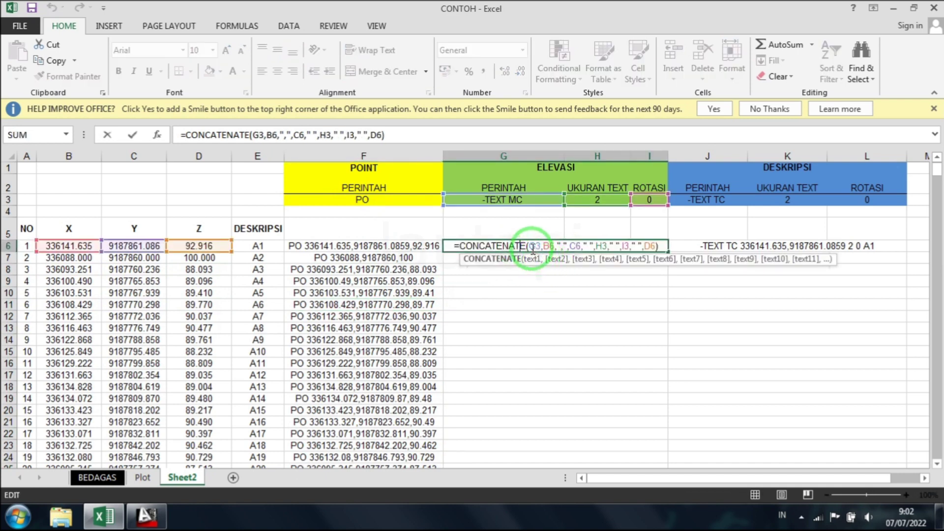
pyautogui.click(530, 246)
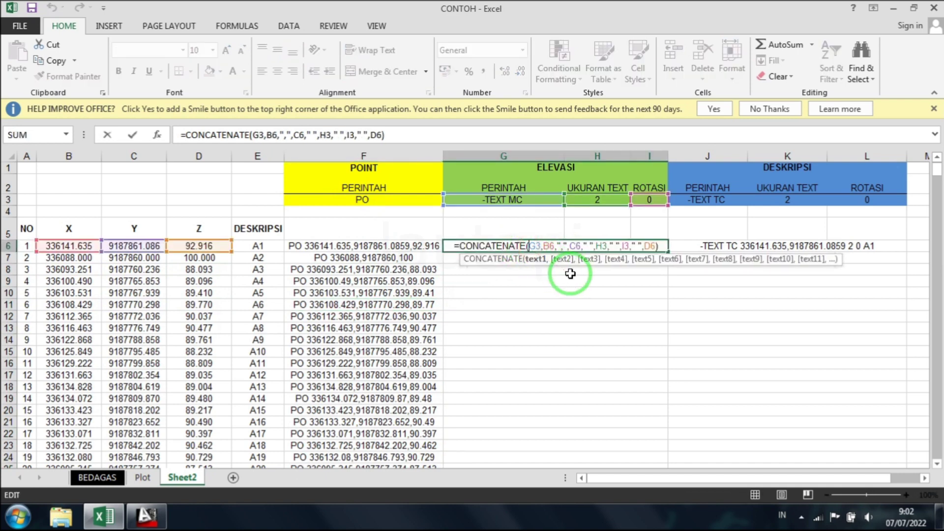
pyautogui.press('F4')
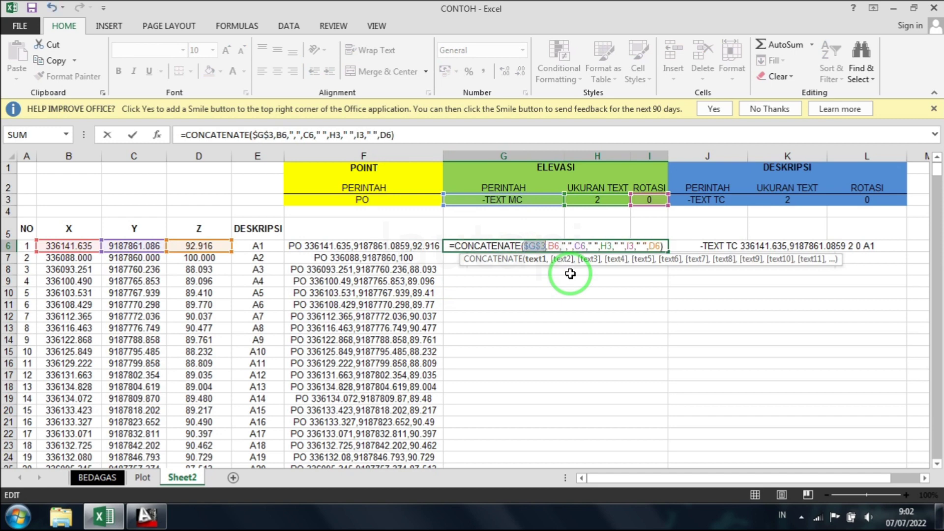
pyautogui.press('Right')
pyautogui.press('Right')
pyautogui.press('Right')
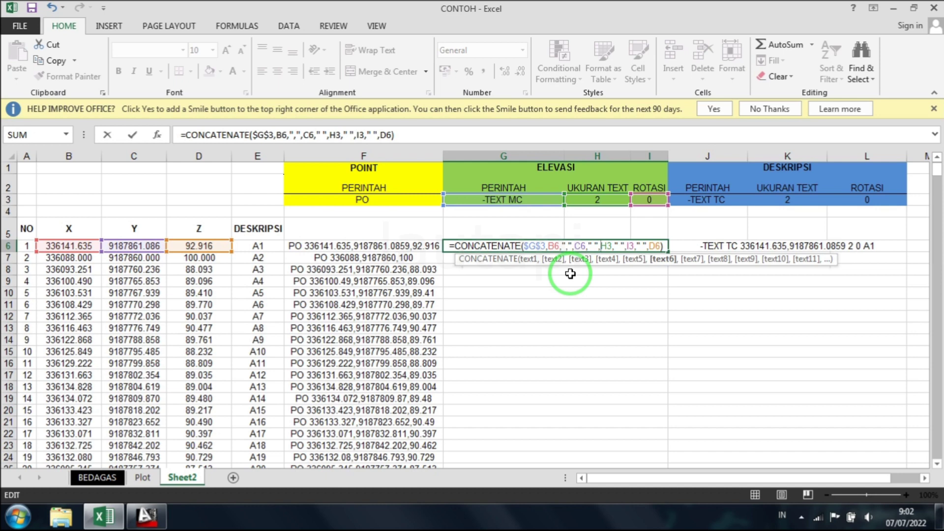
pyautogui.press('F4')
pyautogui.press('Right')
pyautogui.press('Right')
pyautogui.press('Right')
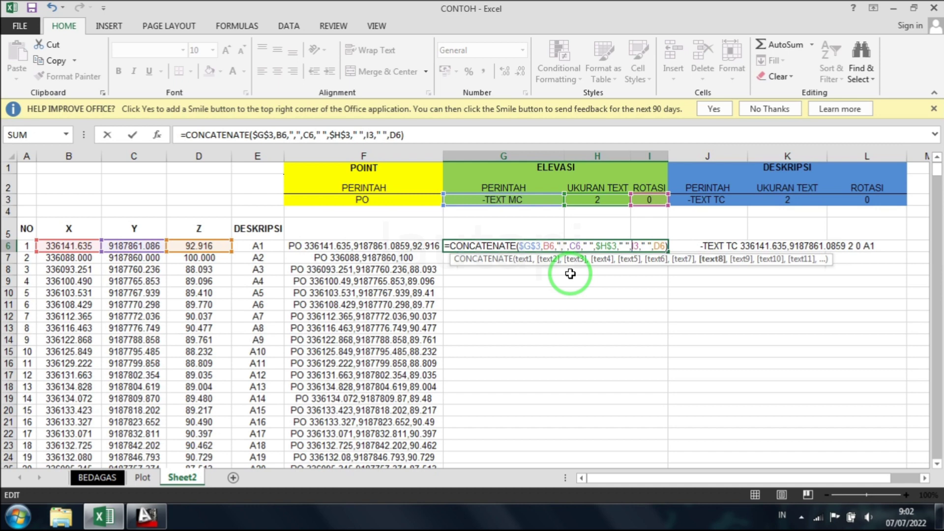
pyautogui.press('F4')
pyautogui.press('Return')
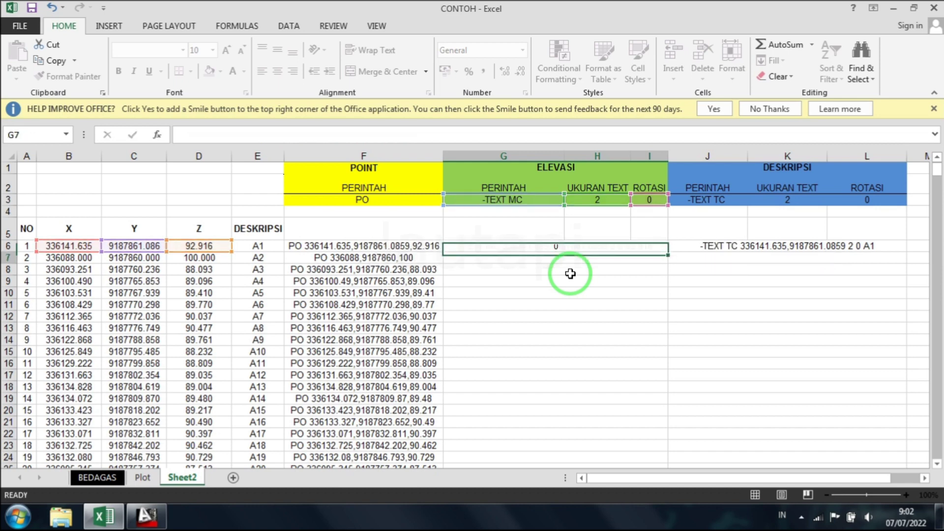
# Fill the G6 -TEXT MC formula down column G and spot-check rows 8 and 11.
pyautogui.click(610, 245)
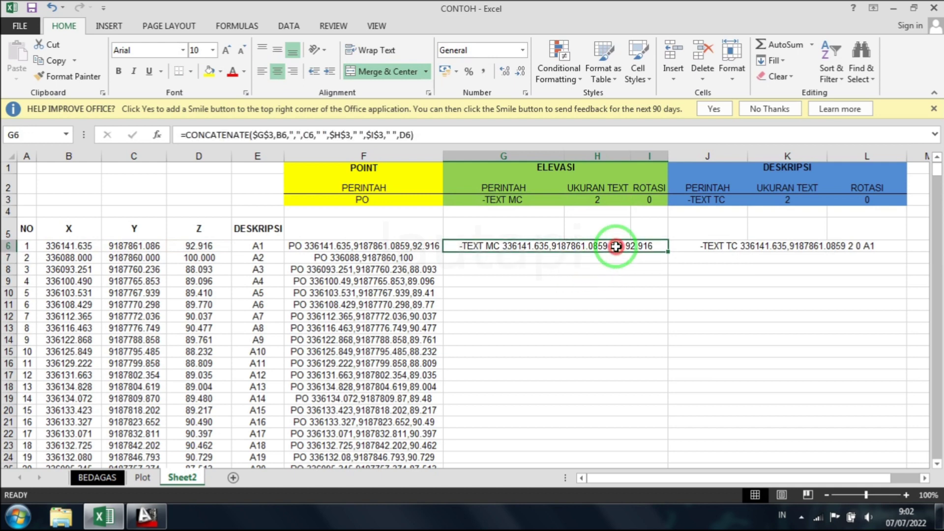
pyautogui.doubleClick(668, 252)
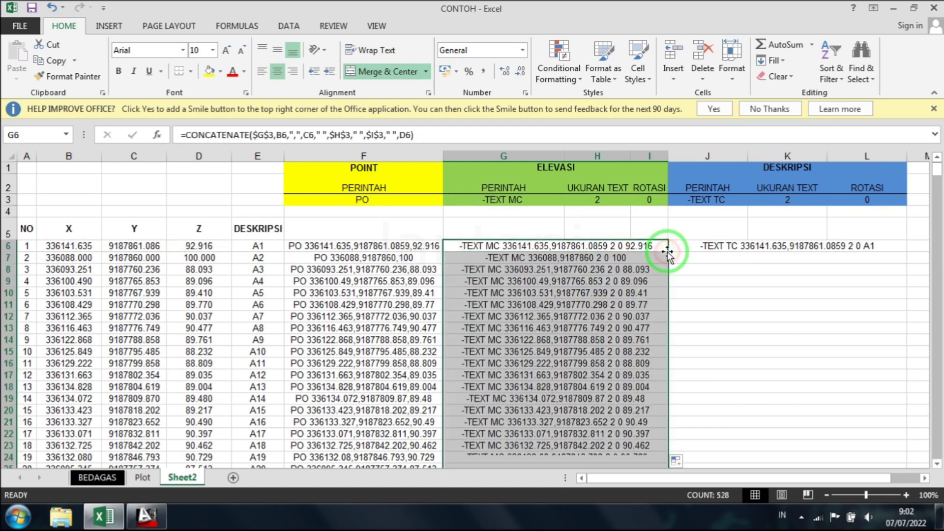
pyautogui.doubleClick(634, 272)
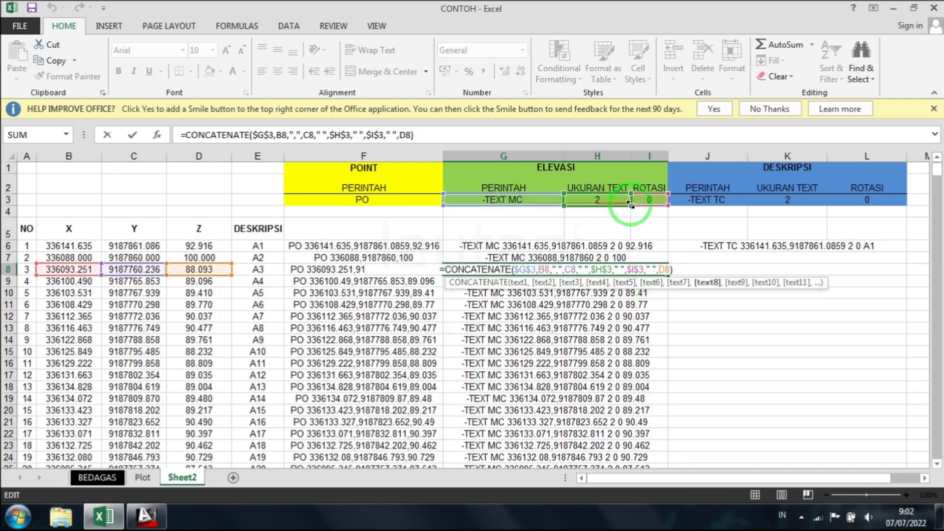
pyautogui.press('Escape')
pyautogui.click(616, 303)
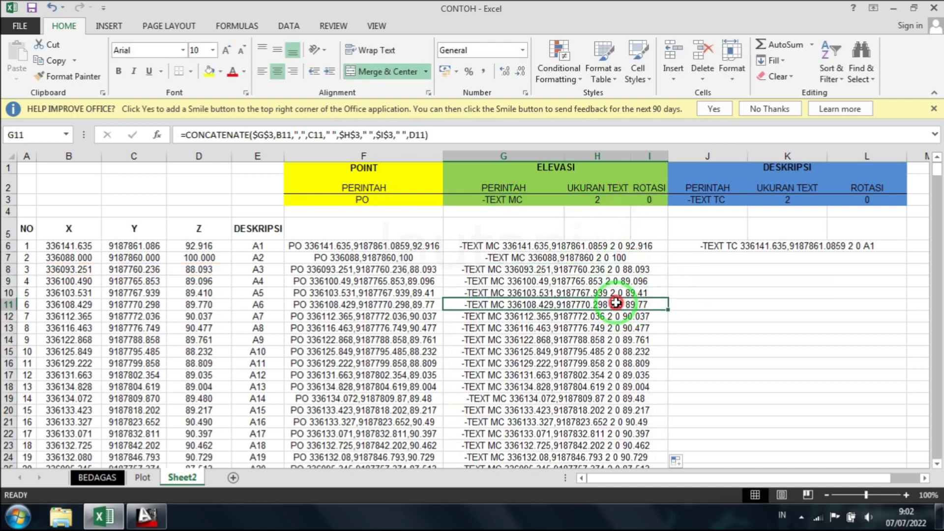
pyautogui.doubleClick(616, 303)
pyautogui.press('Escape')
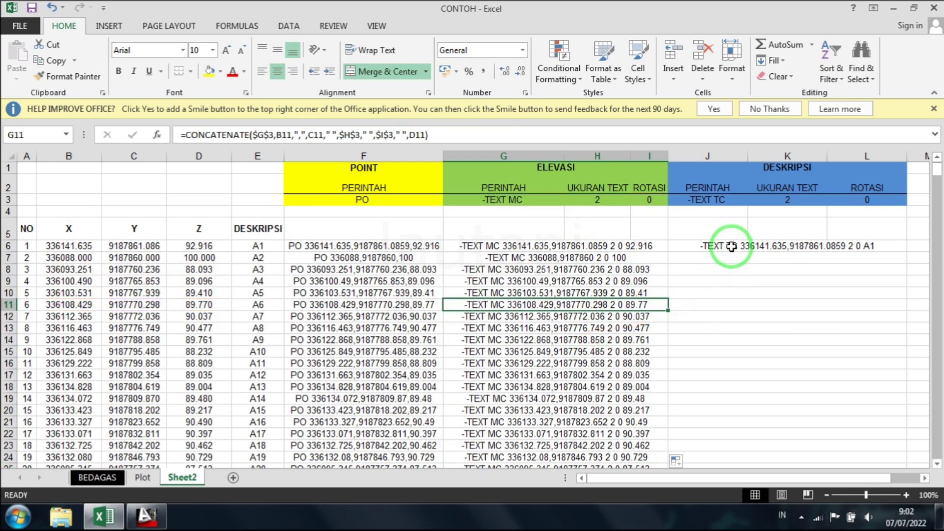
pyautogui.doubleClick(732, 247)
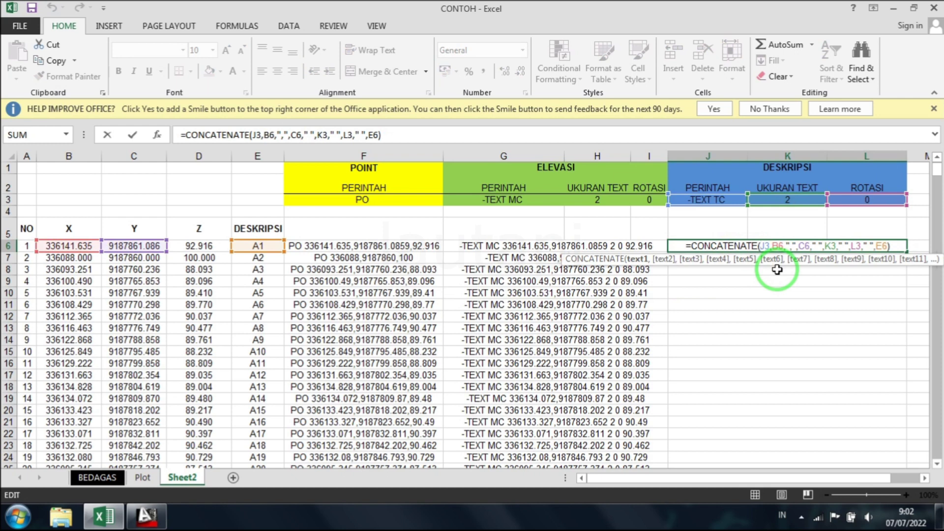
# Anchor $J$3, $K$3 and $L$3 in J6 and fill the -TEXT TC formula down column J.
pyautogui.press('F4')
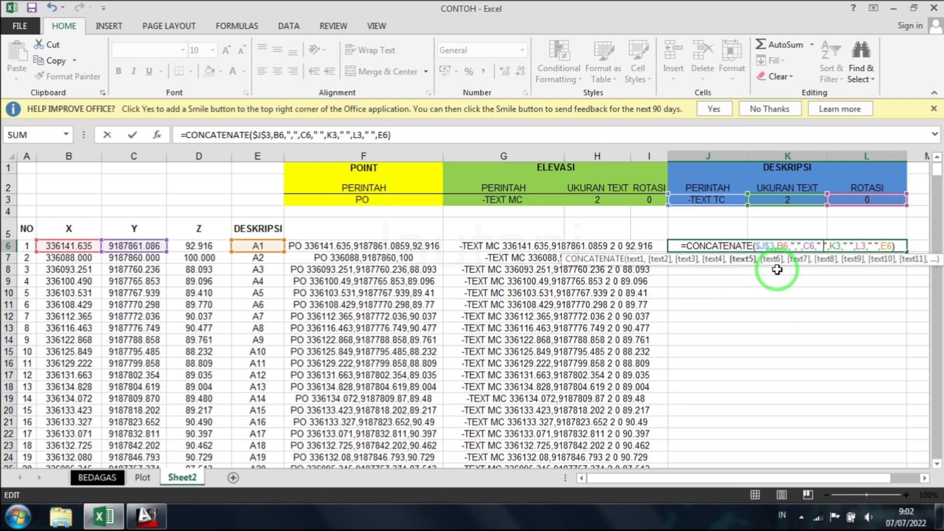
pyautogui.press('F4')
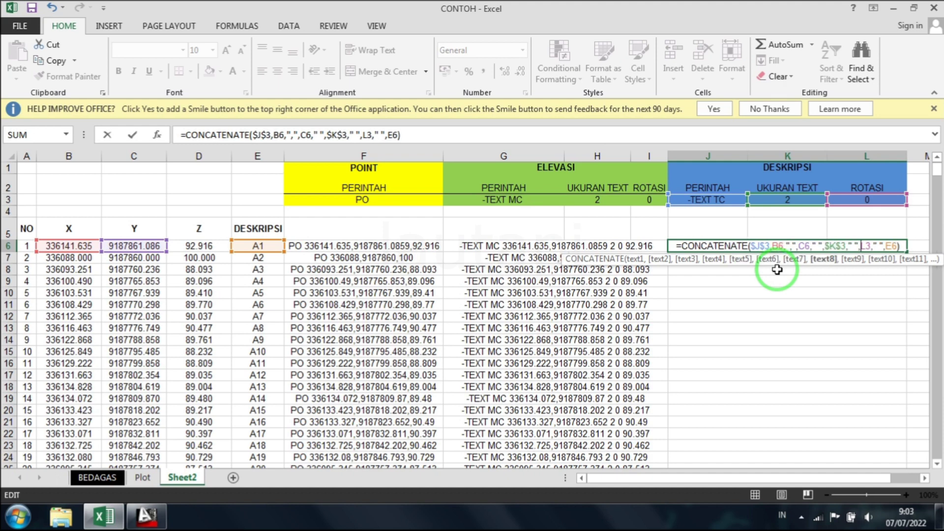
pyautogui.press('F4')
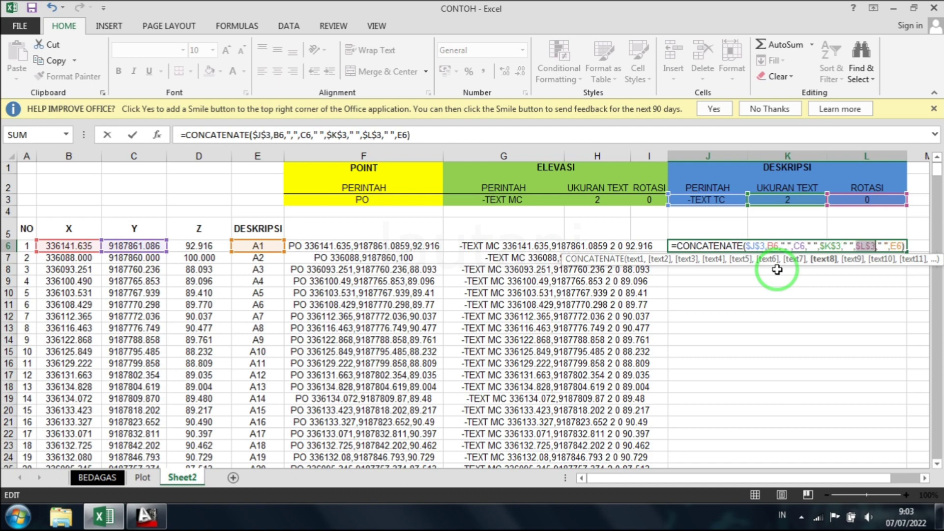
pyautogui.press('Return')
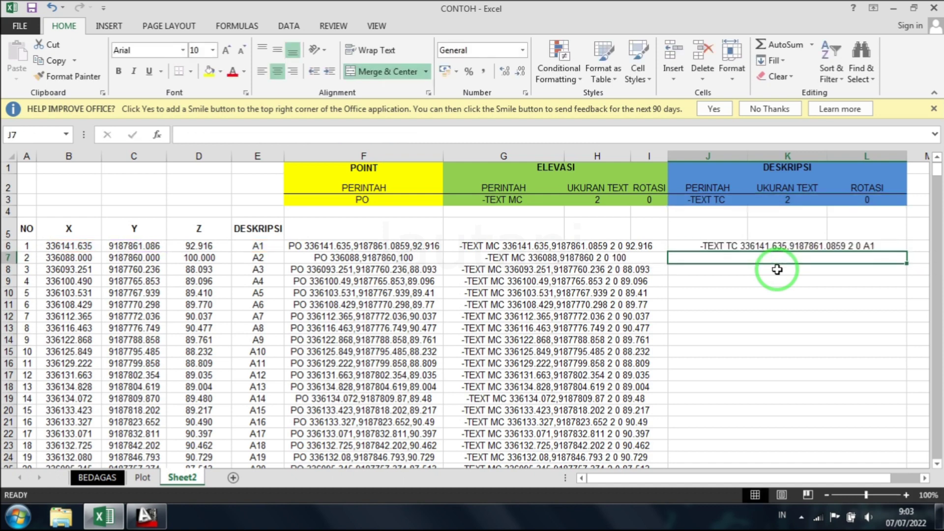
pyautogui.click(809, 245)
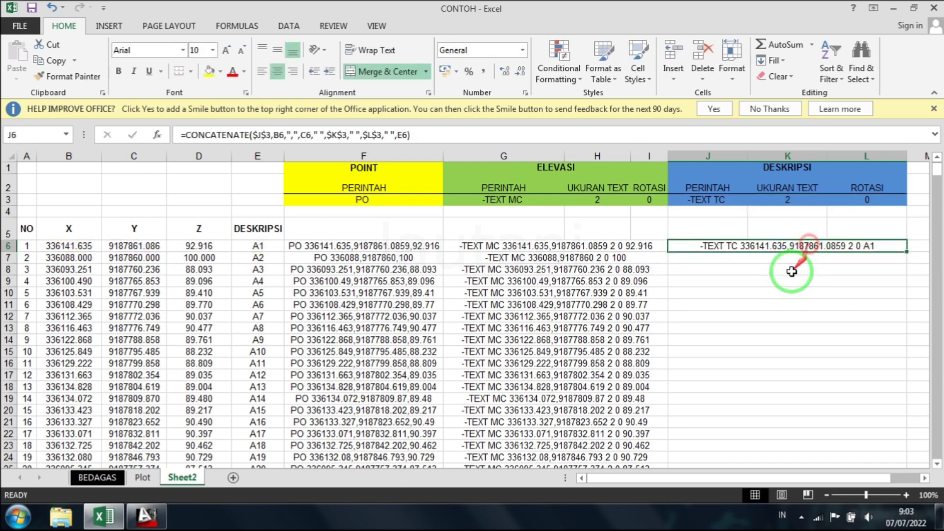
pyautogui.doubleClick(907, 252)
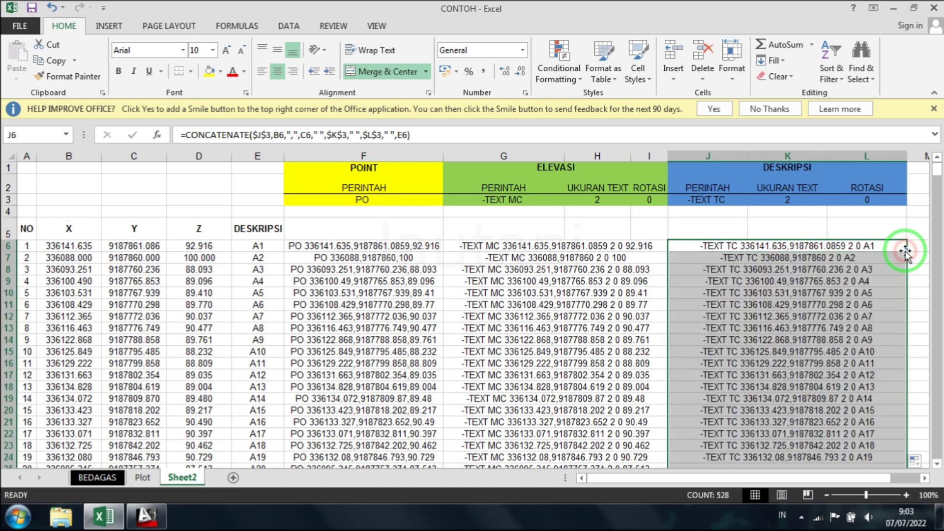
pyautogui.click(609, 293)
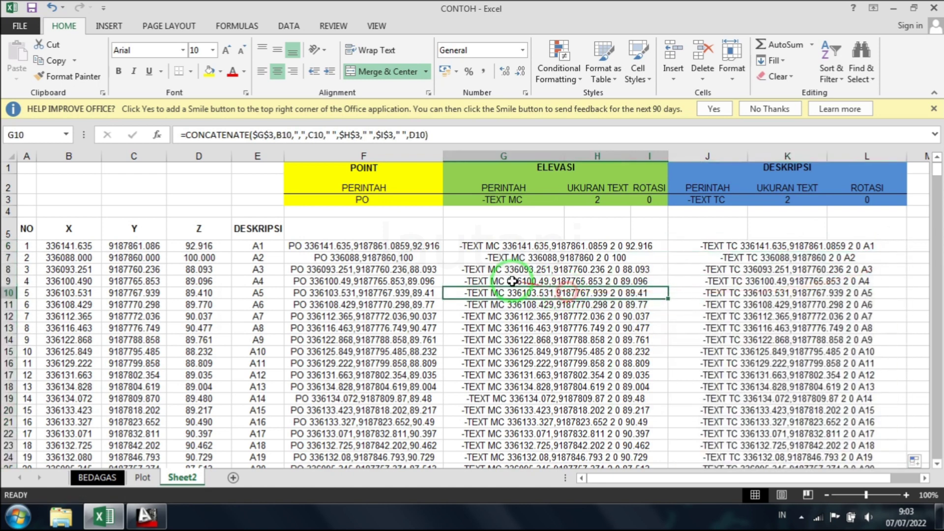
# Fill the POINT column F with yellow.
pyautogui.click(422, 247)
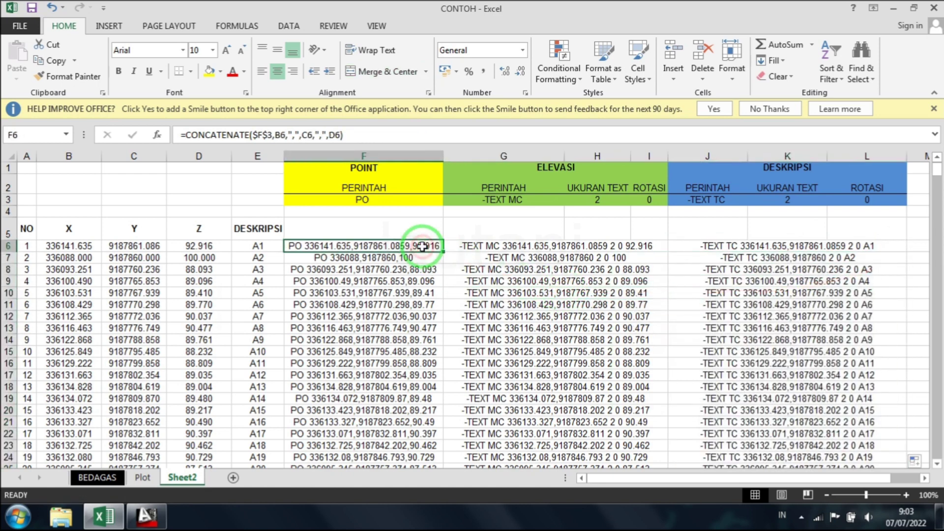
pyautogui.click(395, 157)
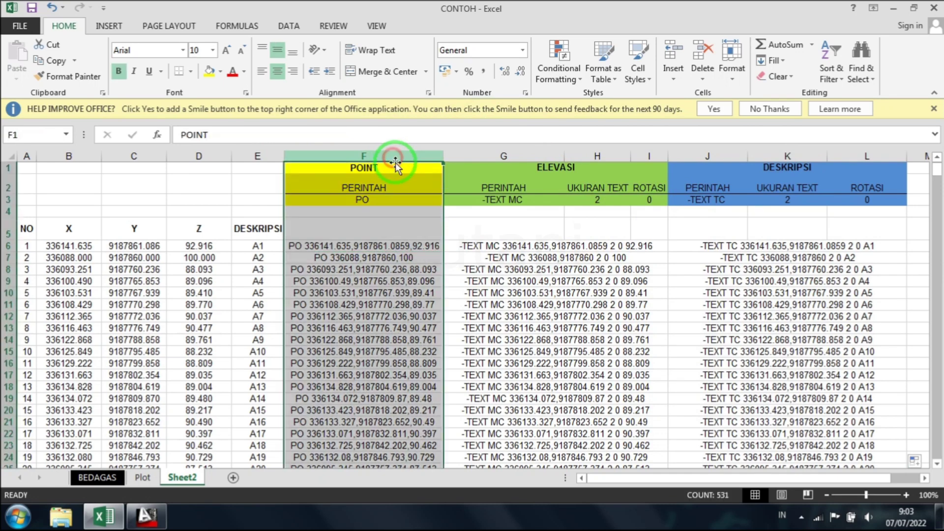
pyautogui.click(209, 70)
# Give the ELEVASI columns G to I a light green fill.
pyautogui.moveTo(541, 156); pyautogui.dragTo(649, 156)
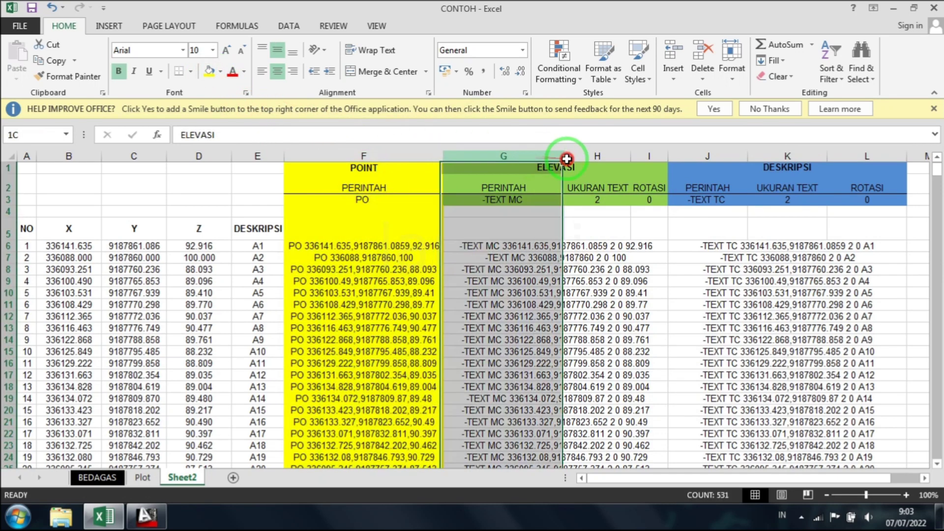
pyautogui.click(221, 71)
pyautogui.click(246, 168)
pyautogui.click(764, 292)
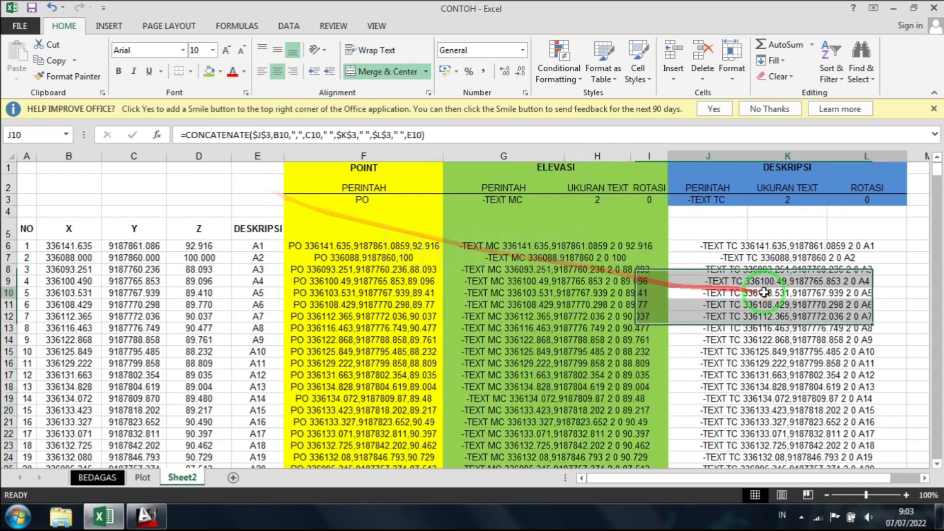
# Give the DESKRIPSI columns J to L a light purple fill.
pyautogui.moveTo(708, 156); pyautogui.dragTo(866, 157)
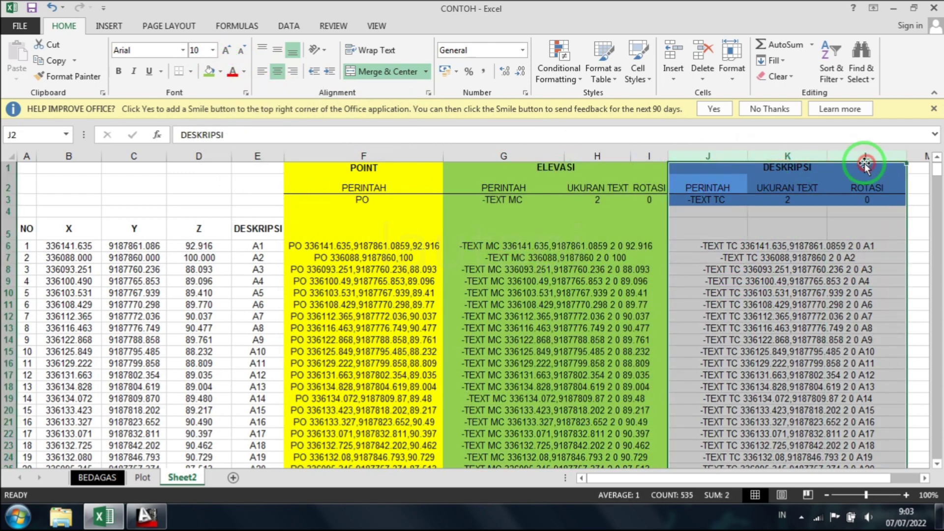
pyautogui.click(220, 72)
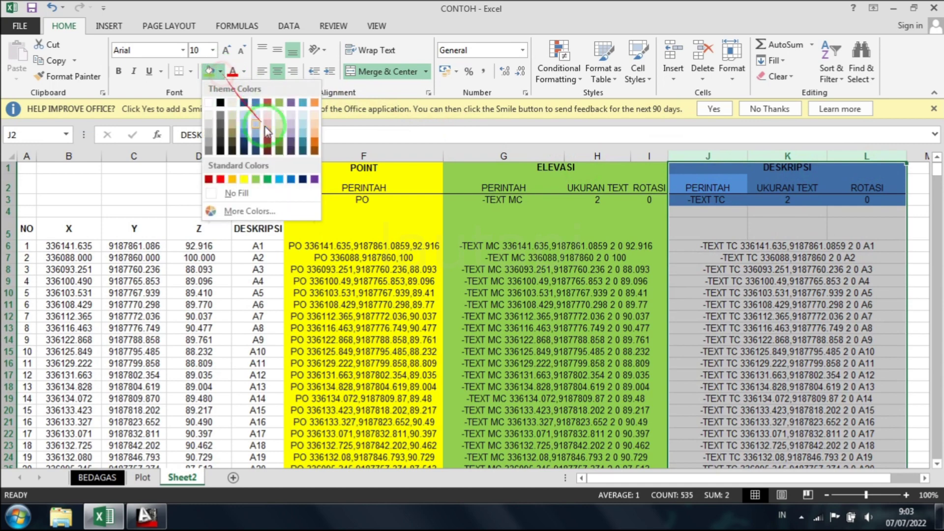
pyautogui.click(298, 138)
pyautogui.click(707, 244)
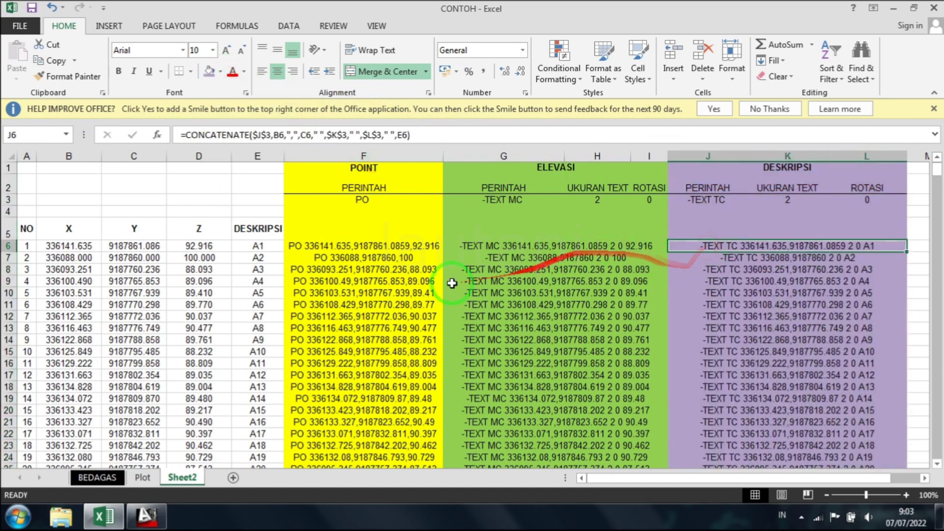
pyautogui.click(375, 247)
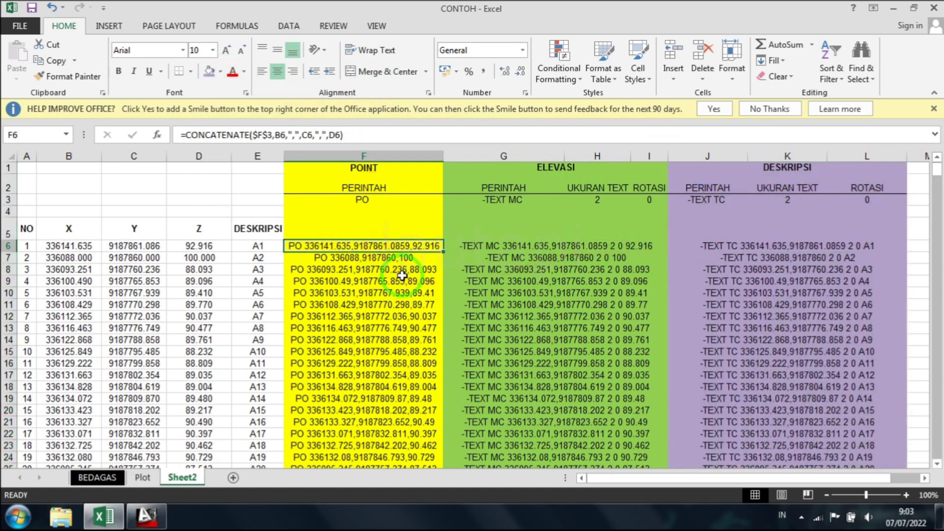
# Copy all POINT commands from F6 down to the last row.
pyautogui.hotkey('ctrl', 'shift', 'Down')
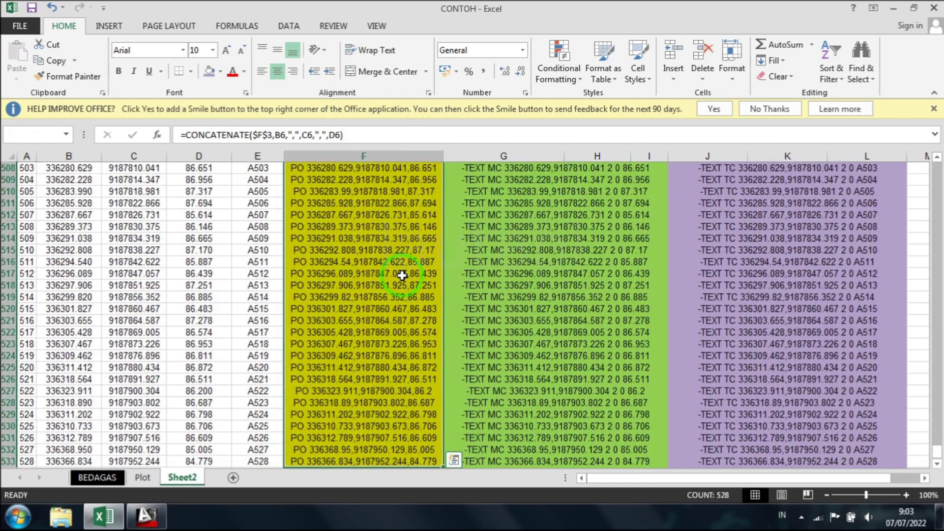
pyautogui.rightClick(400, 277)
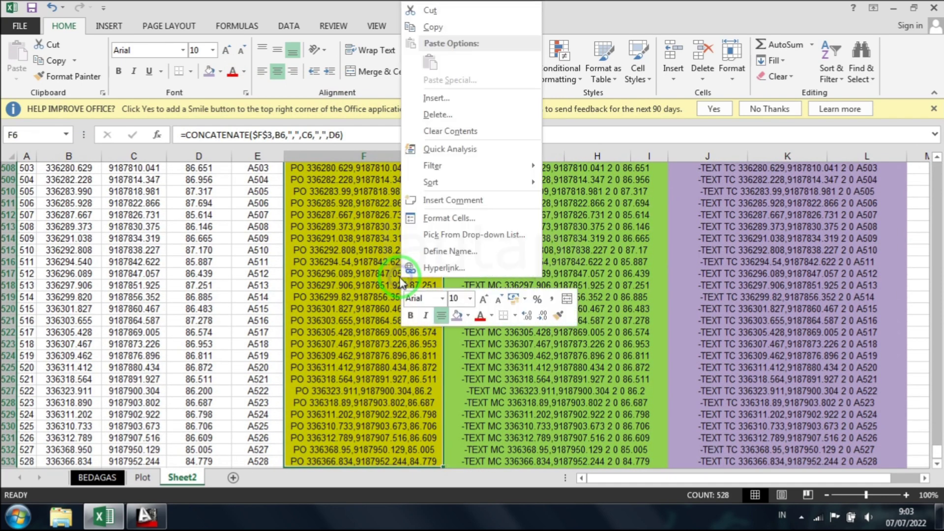
pyautogui.click(492, 33)
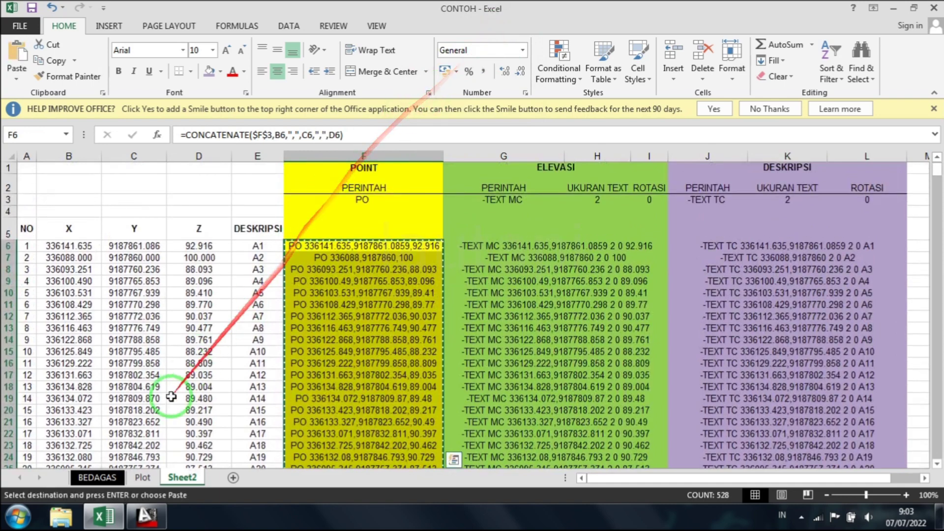
# Paste the POINT commands at AutoCAD's command line and zoom to the plotted points.
pyautogui.click(160, 509)
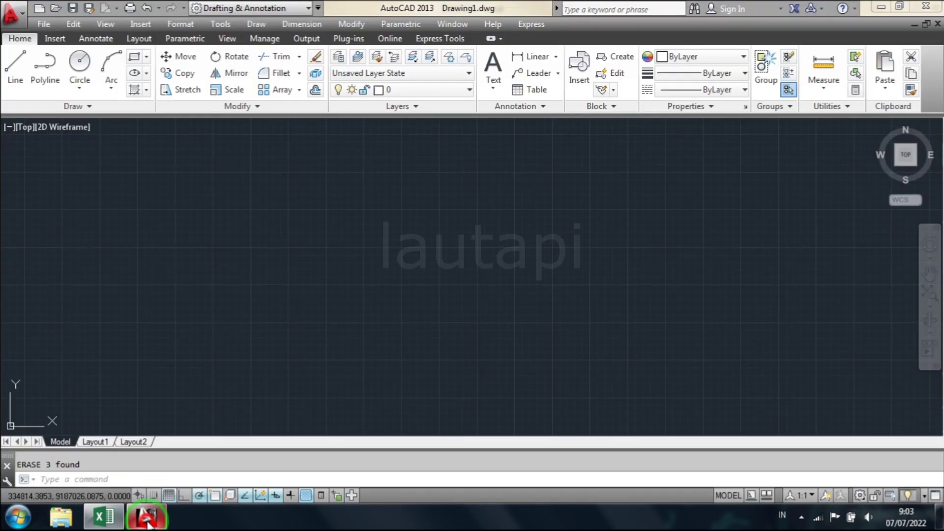
pyautogui.rightClick(125, 481)
pyautogui.click(167, 426)
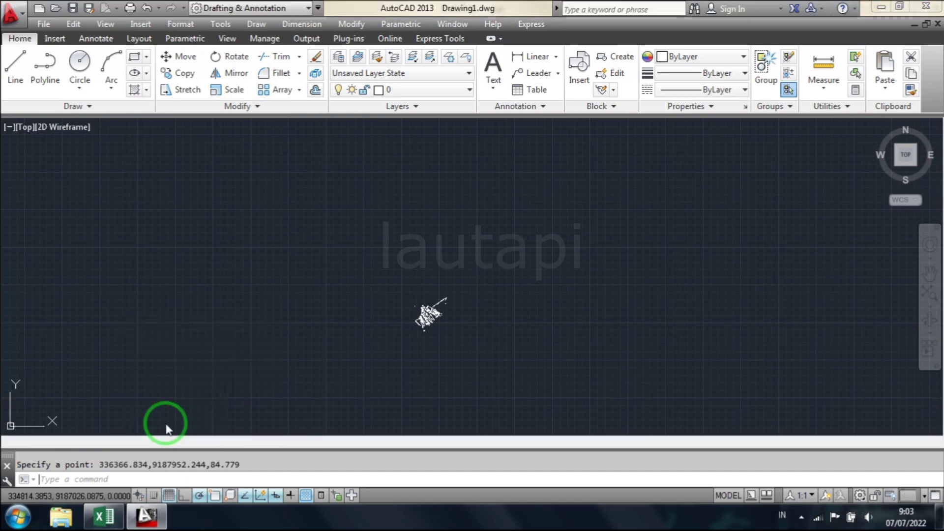
pyautogui.scroll(5, 422, 316)
pyautogui.scroll(3, 443, 319)
pyautogui.scroll(2, 481, 323)
pyautogui.scroll(3, 473, 311)
pyautogui.scroll(-4, 520, 276)
pyautogui.scroll(2, 640, 338)
pyautogui.scroll(-5, 447, 253)
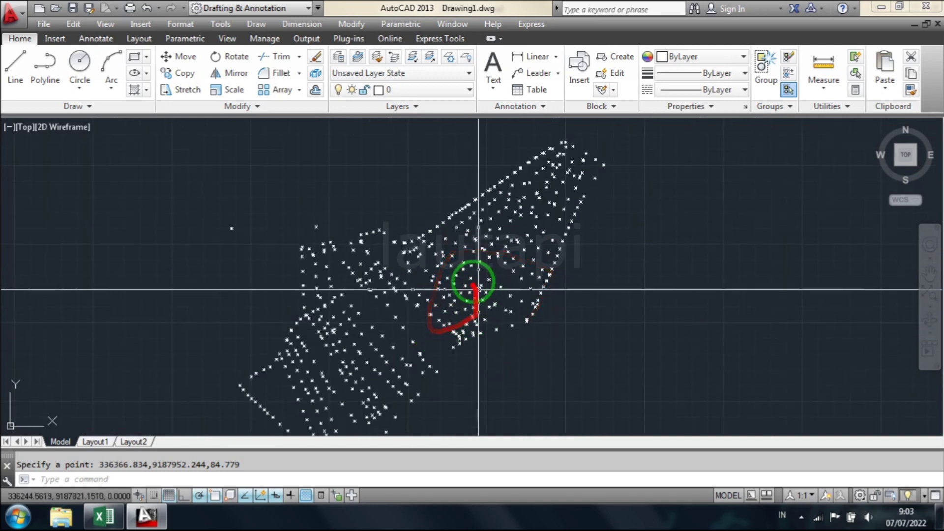
pyautogui.click(104, 517)
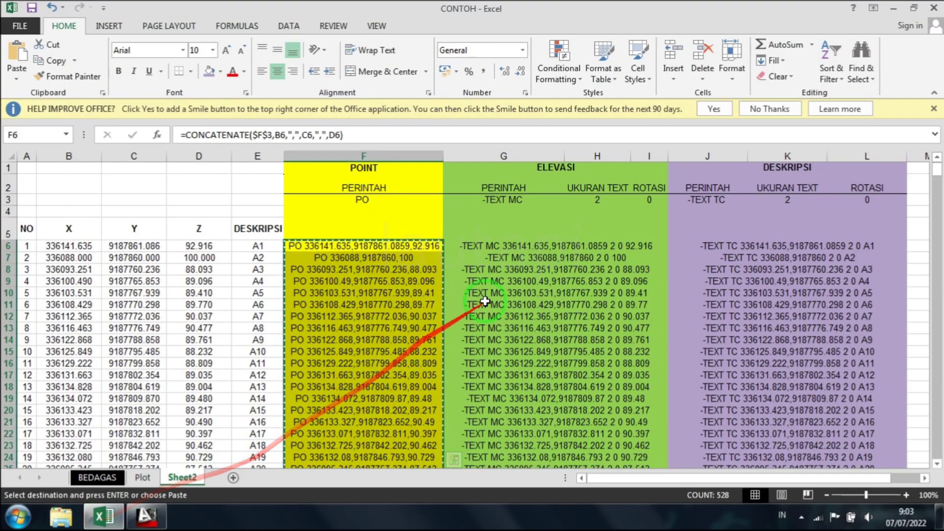
# Copy the elevation text commands in Excel range G6:I533.
pyautogui.click(521, 250)
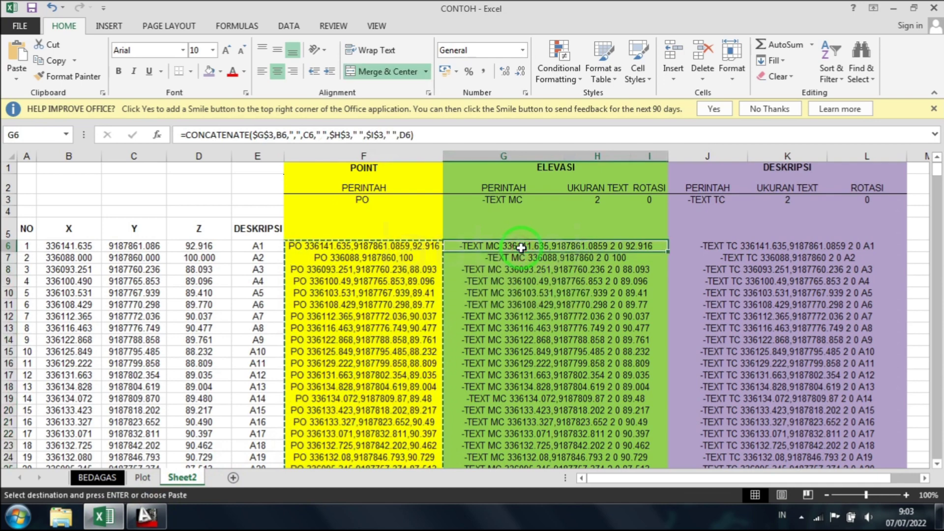
pyautogui.hotkey('ctrl', 'shift', 'Down')
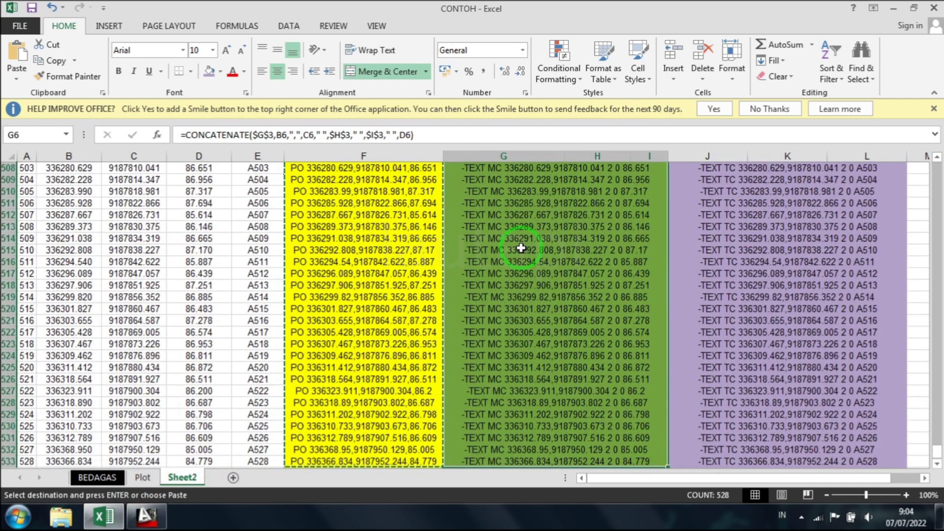
pyautogui.hotkey('ctrl', 'c')
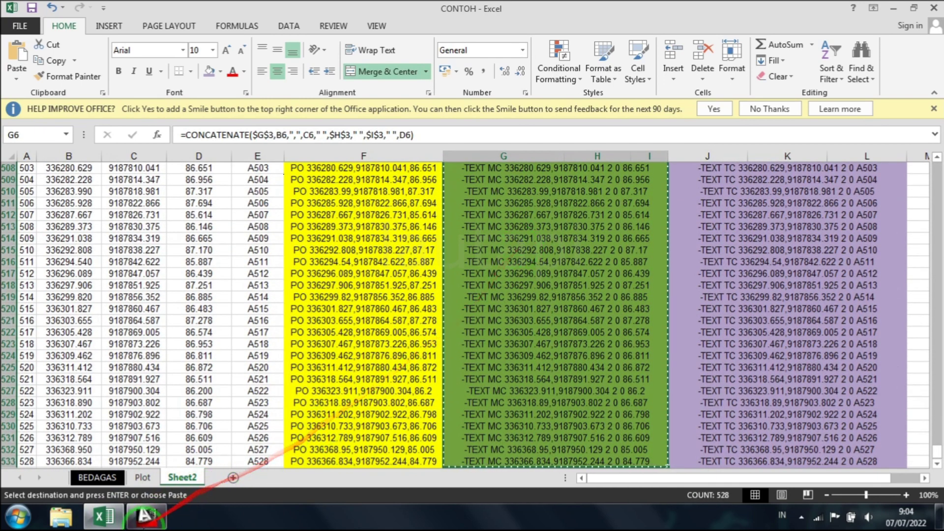
# Paste the -TEXT MC commands into AutoCAD's command line, check the elevation labels, and return to Excel.
pyautogui.click(147, 517)
pyautogui.click(253, 471)
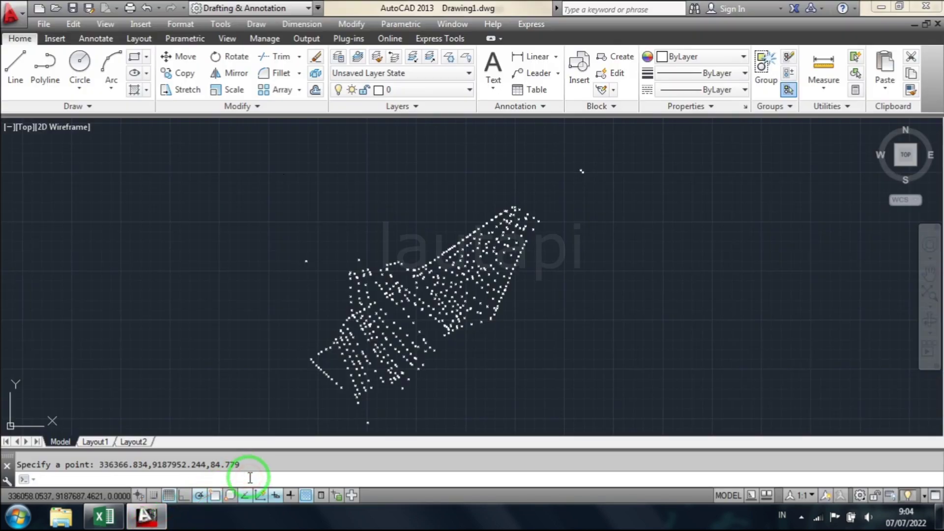
pyautogui.rightClick(249, 479)
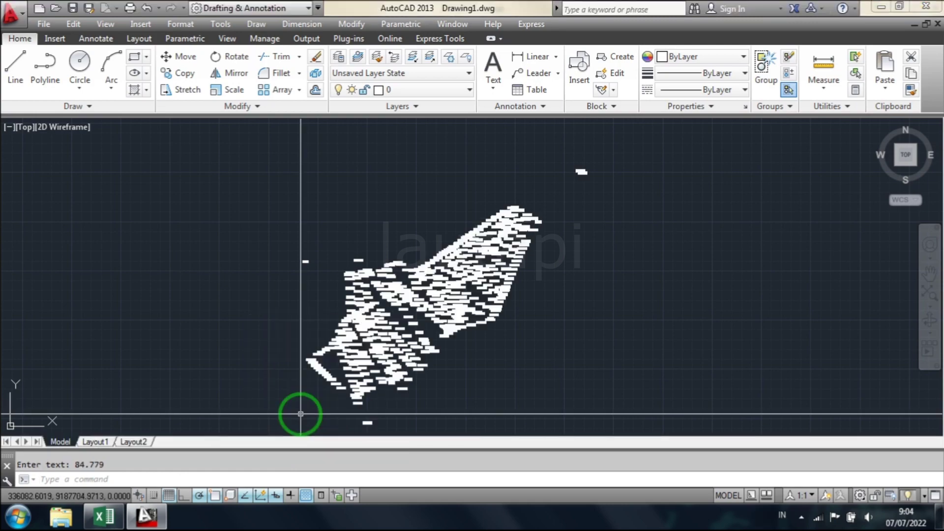
pyautogui.scroll(5, 412, 347)
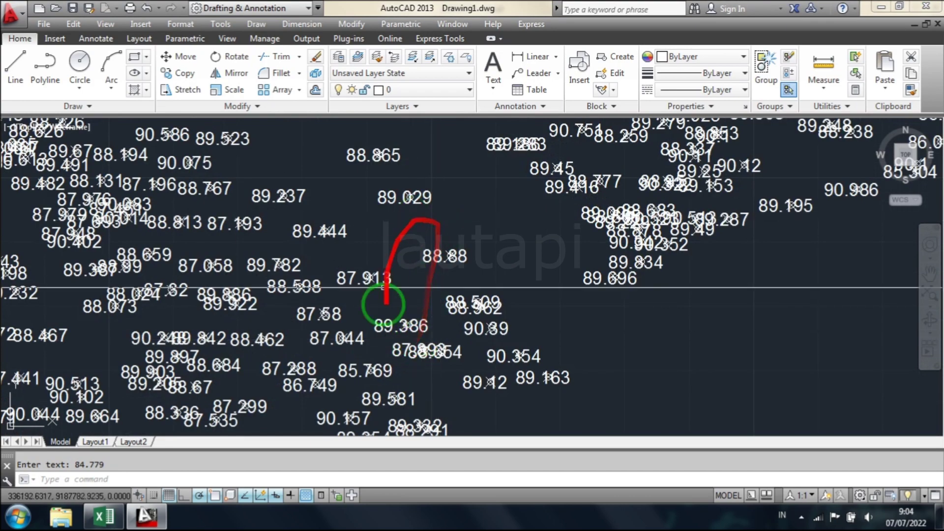
pyautogui.scroll(-5, 495, 239)
pyautogui.scroll(-3, 502, 256)
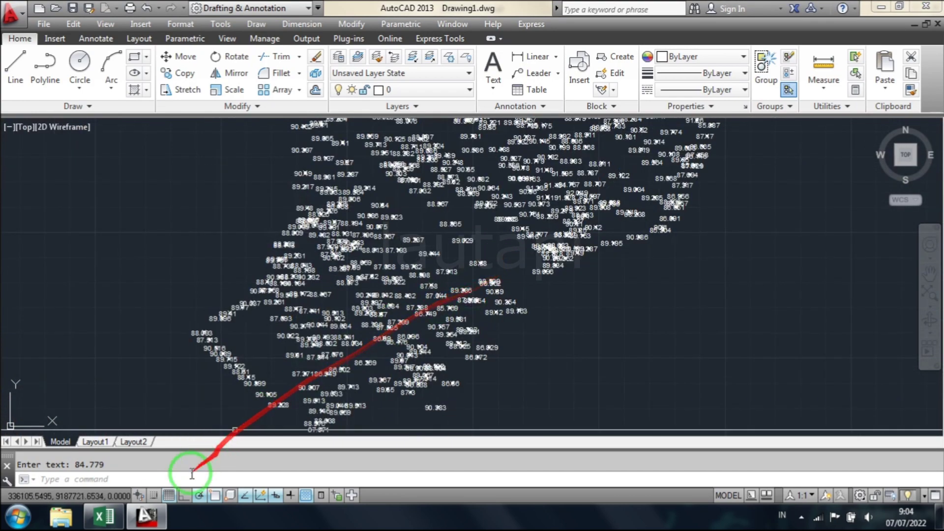
pyautogui.click(104, 517)
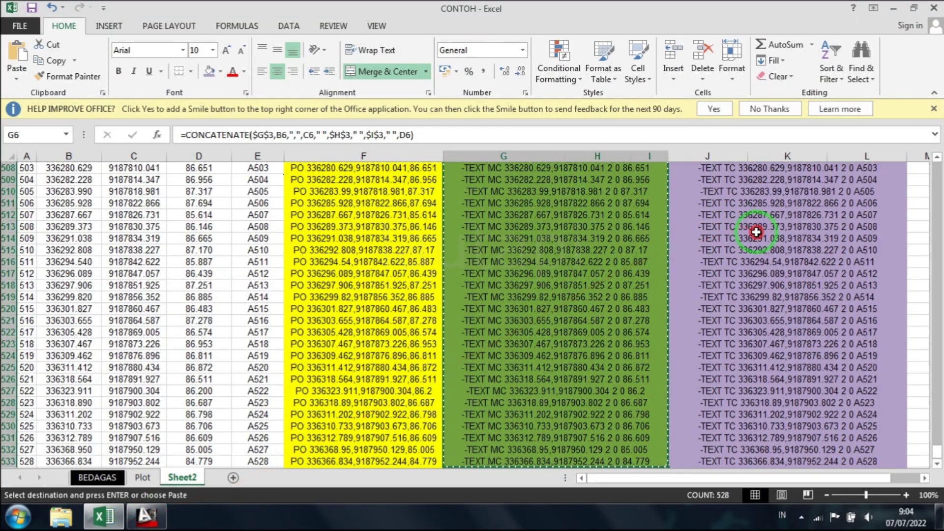
# Copy the description text commands in J6:J533.
pyautogui.click(755, 227)
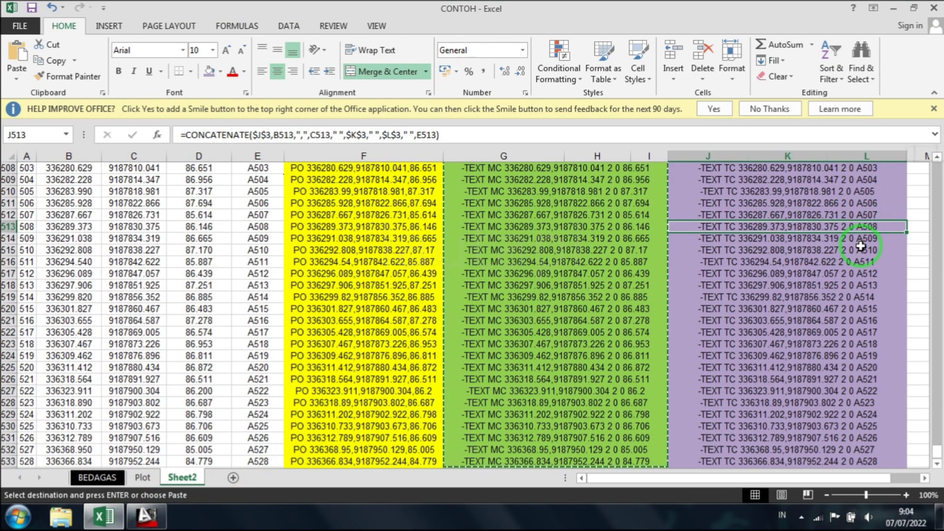
pyautogui.hotkey('ctrl', 'shift', 'Up')
pyautogui.click(849, 244)
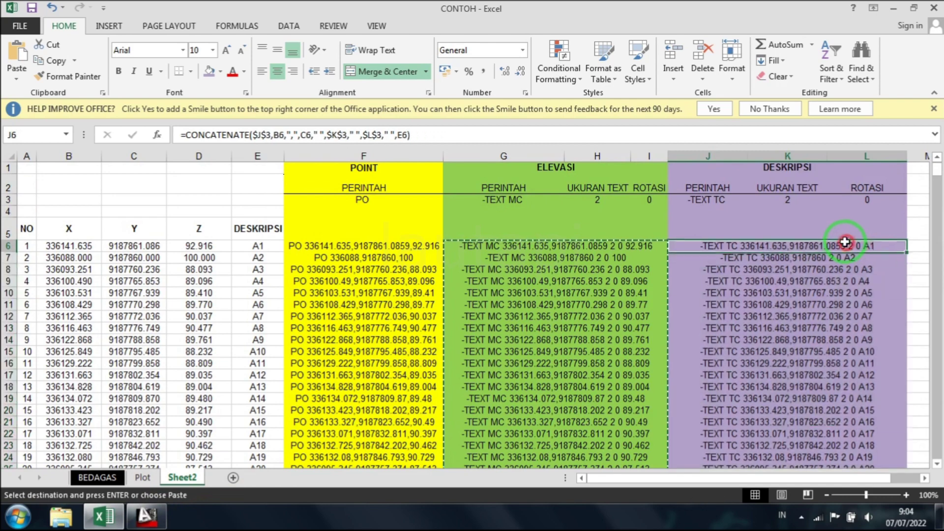
pyautogui.hotkey('ctrl', 'shift', 'Down')
pyautogui.hotkey('ctrl', 'c')
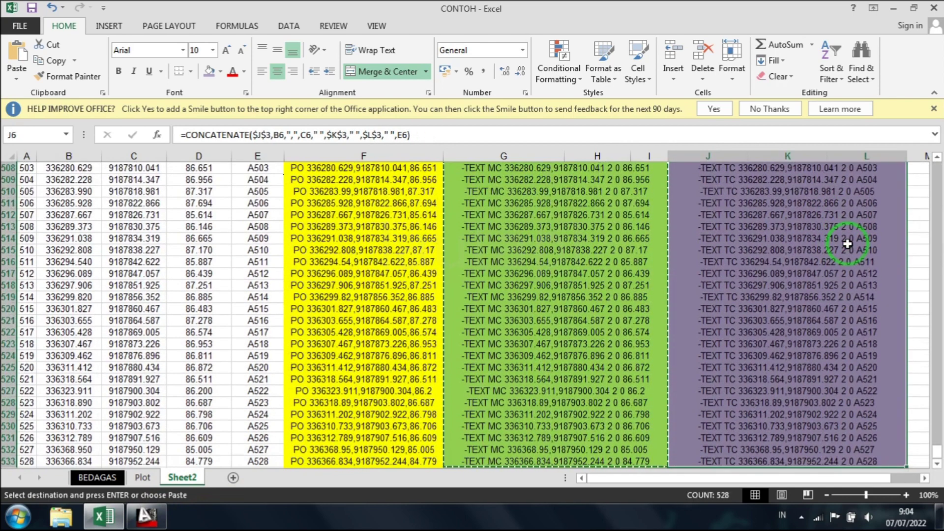
# Paste them into AutoCAD's command line to label points A1 through A528, then zoom to check.
pyautogui.click(146, 516)
pyautogui.click(169, 475)
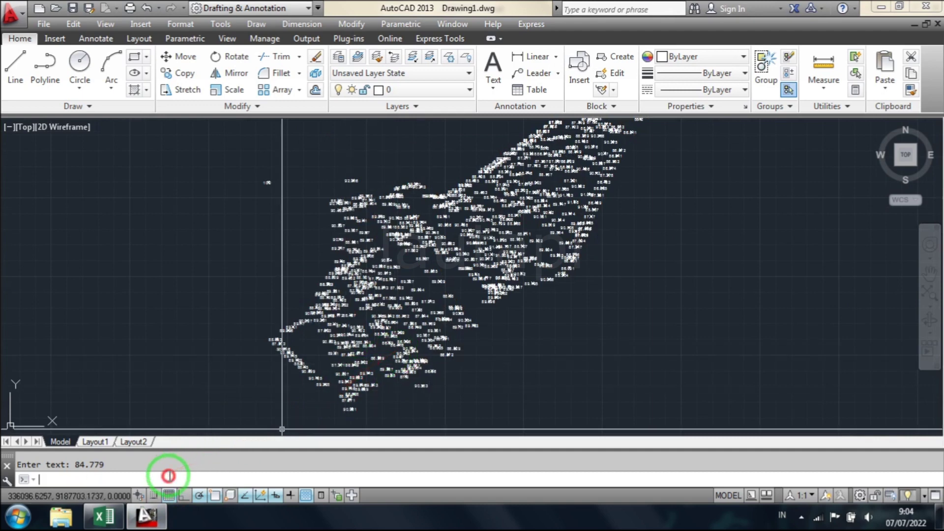
pyautogui.rightClick(170, 476)
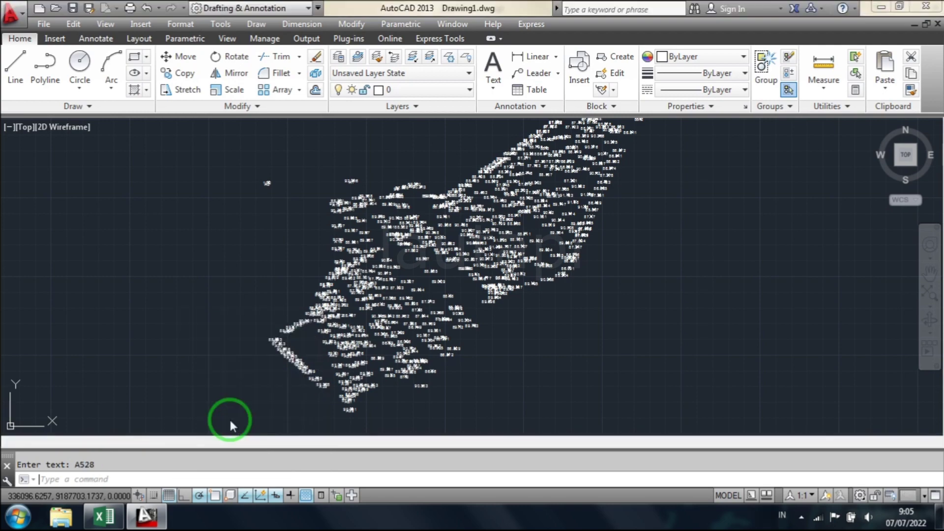
pyautogui.scroll(5, 437, 326)
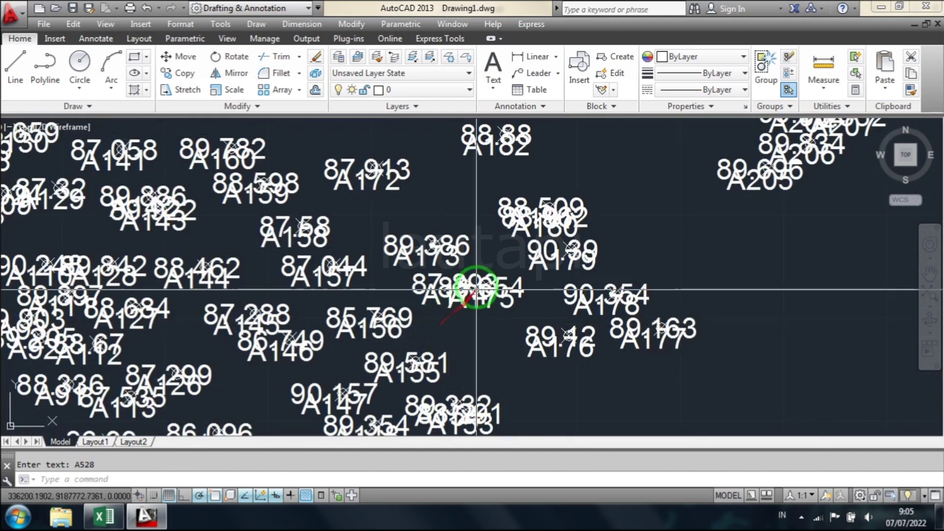
pyautogui.scroll(2, 473, 291)
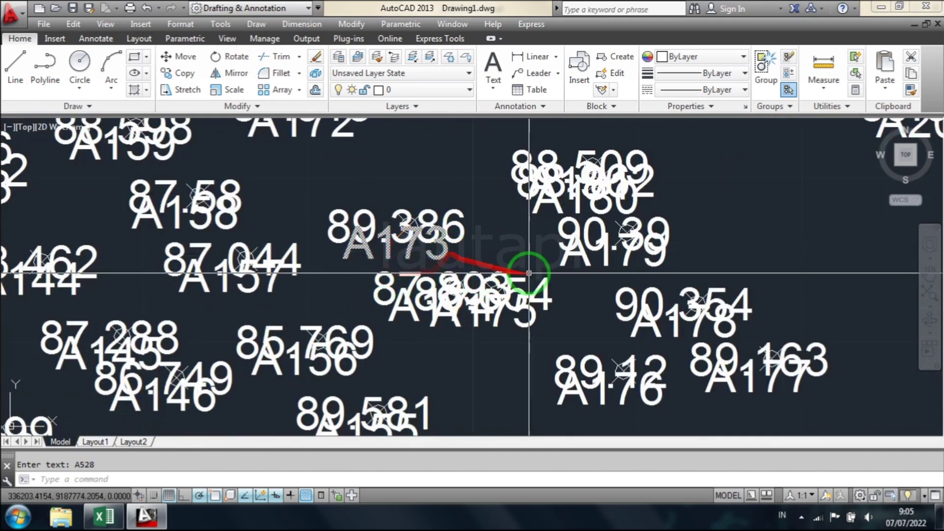
# Erase all 1584 points and labels with a crossing window, then open Layer Properties Manager via LA.
pyautogui.scroll(-4, 522, 274)
pyautogui.scroll(-3, 526, 274)
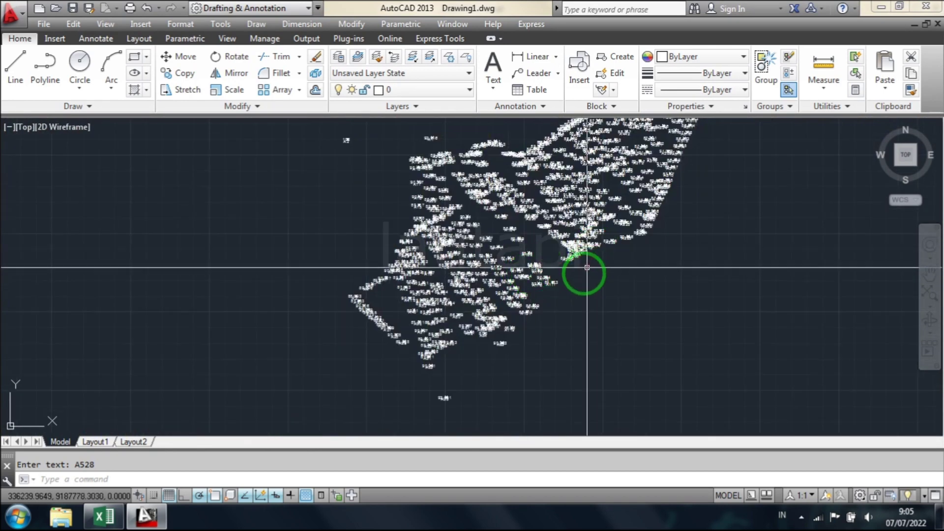
pyautogui.scroll(-2, 517, 348)
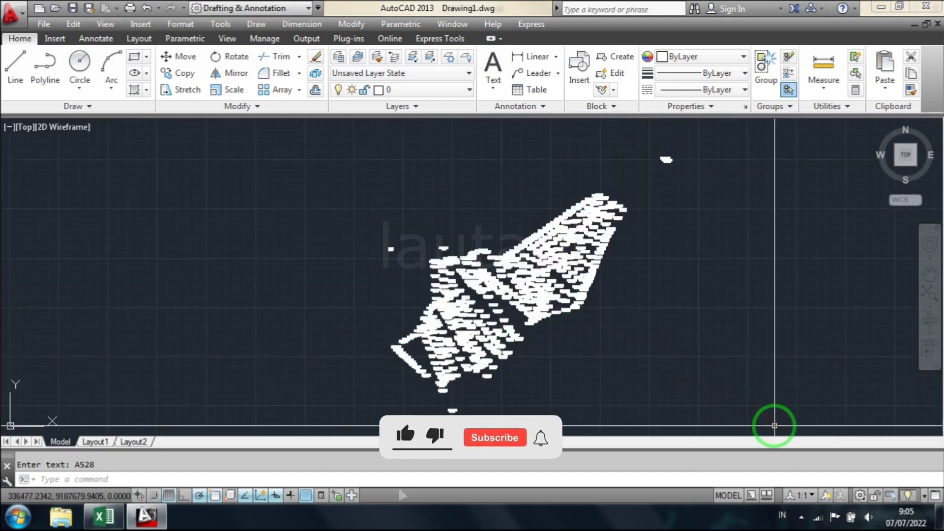
pyautogui.moveTo(774, 425); pyautogui.dragTo(339, 150)
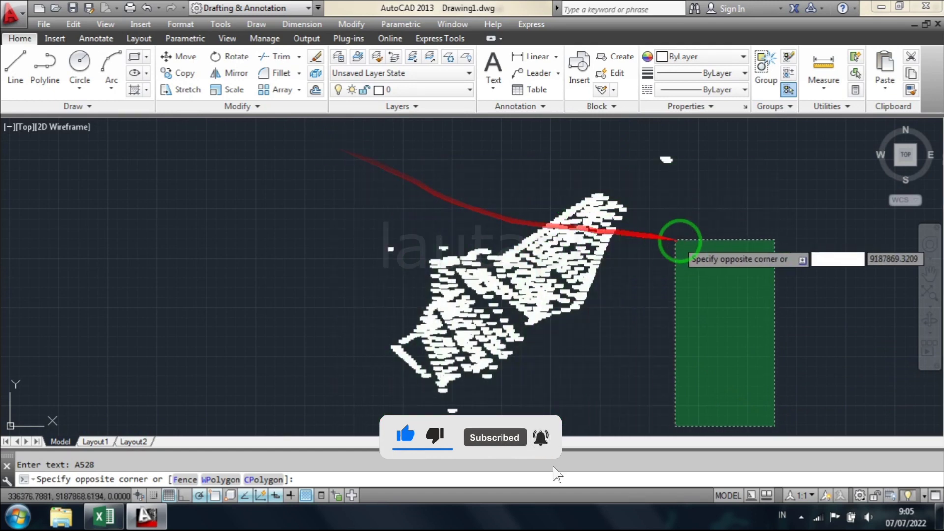
pyautogui.moveTo(338, 149); pyautogui.dragTo(329, 141)
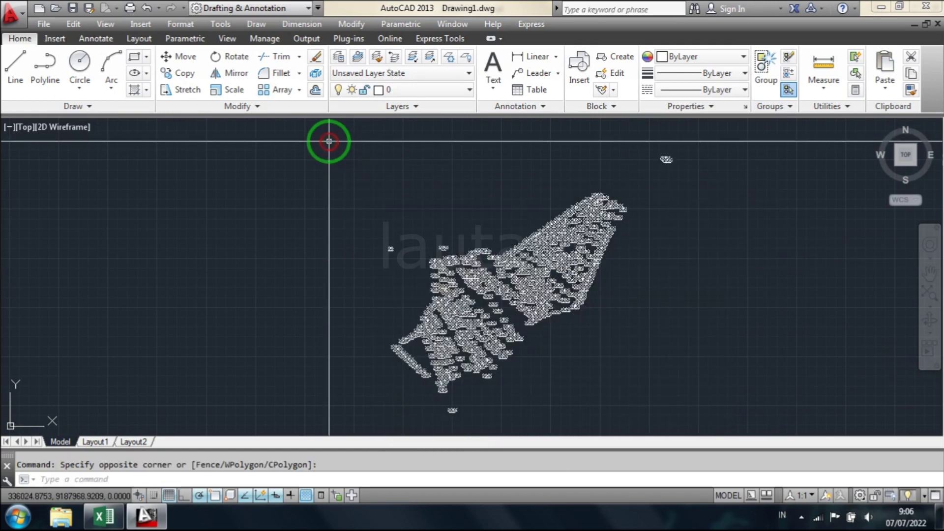
pyautogui.press('Delete')
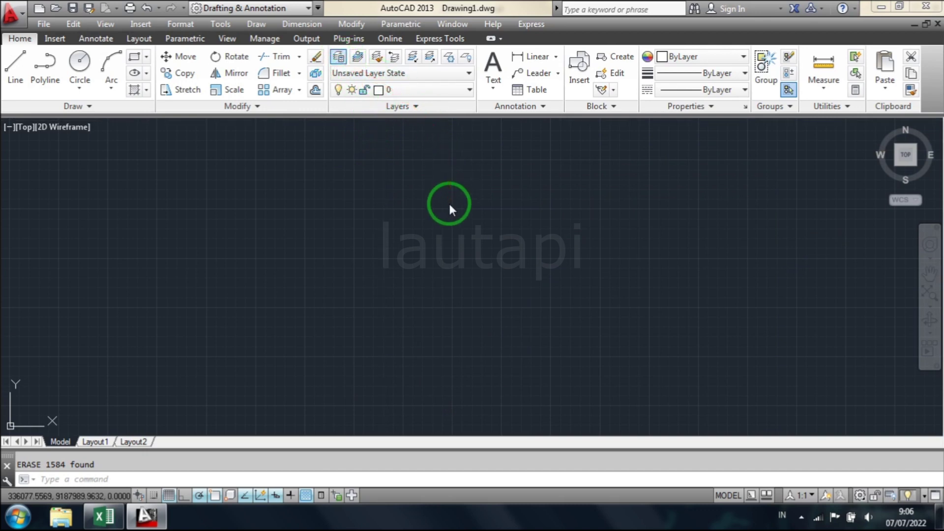
pyautogui.write('la')
pyautogui.press('Return')
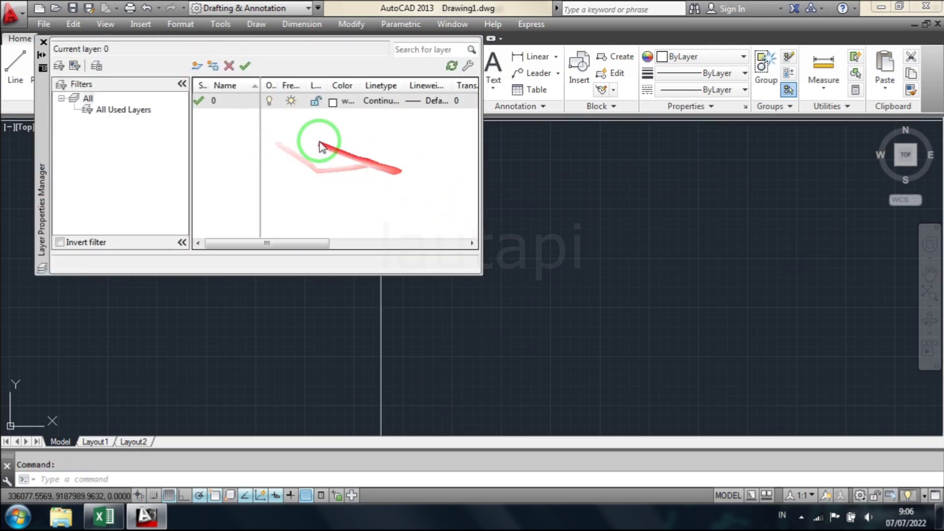
# Create a new layer ELEVASI with colour red.
pyautogui.doubleClick(196, 67)
pyautogui.write('ELEVASI')
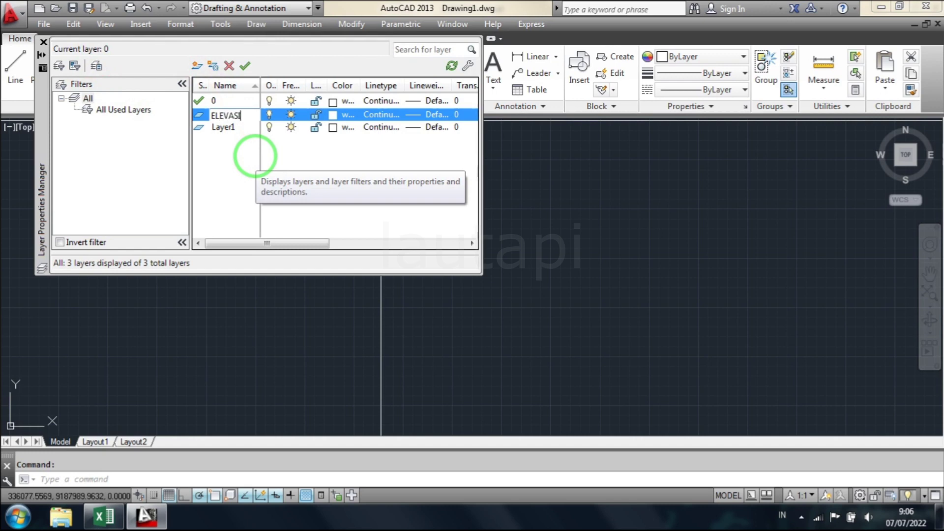
pyautogui.click(333, 115)
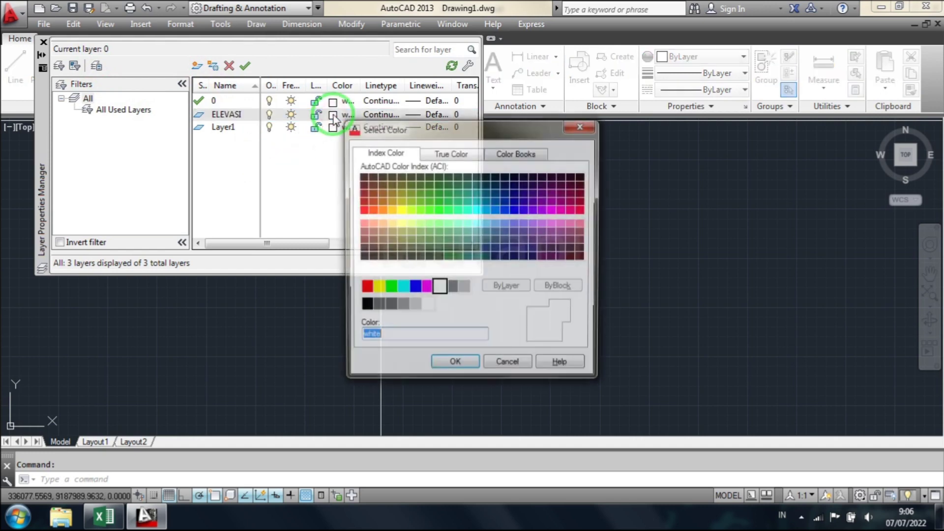
pyautogui.click(364, 288)
pyautogui.click(454, 366)
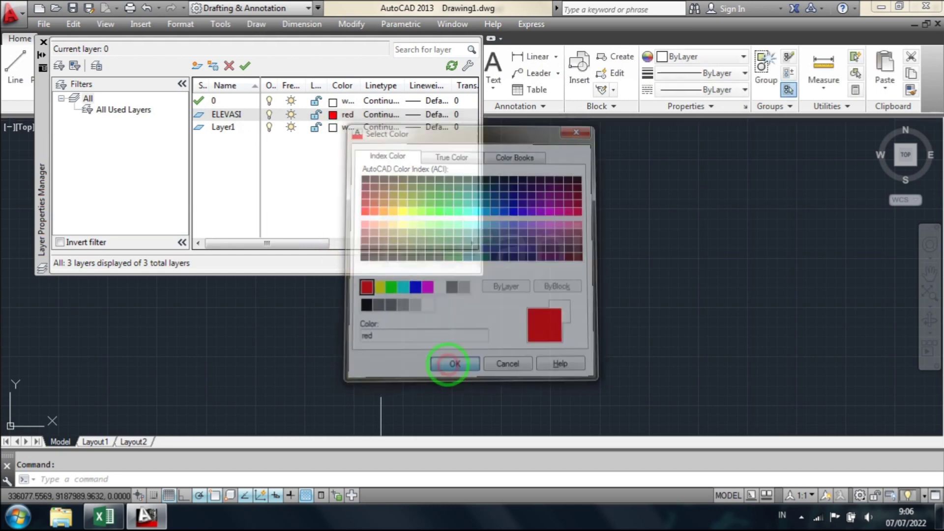
# Create a new layer DESKRIPSI with colour yellow.
pyautogui.click(197, 66)
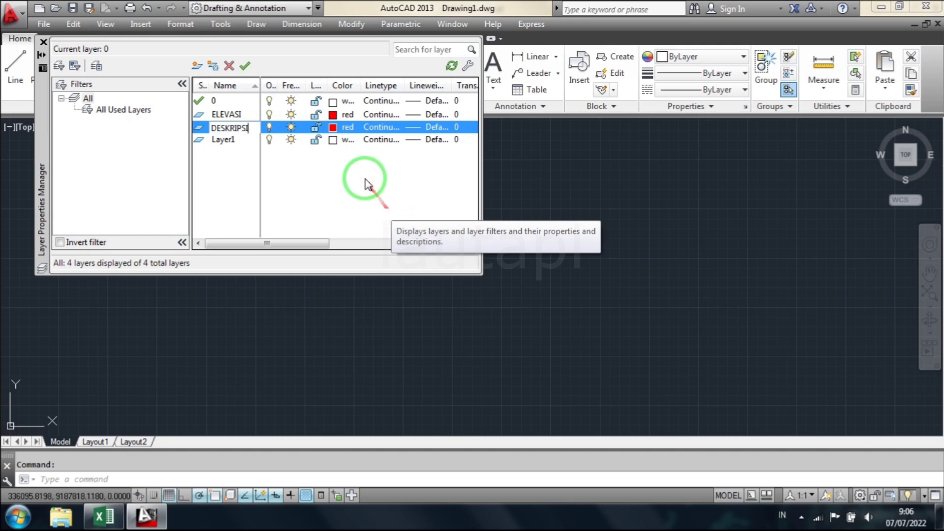
pyautogui.click(333, 127)
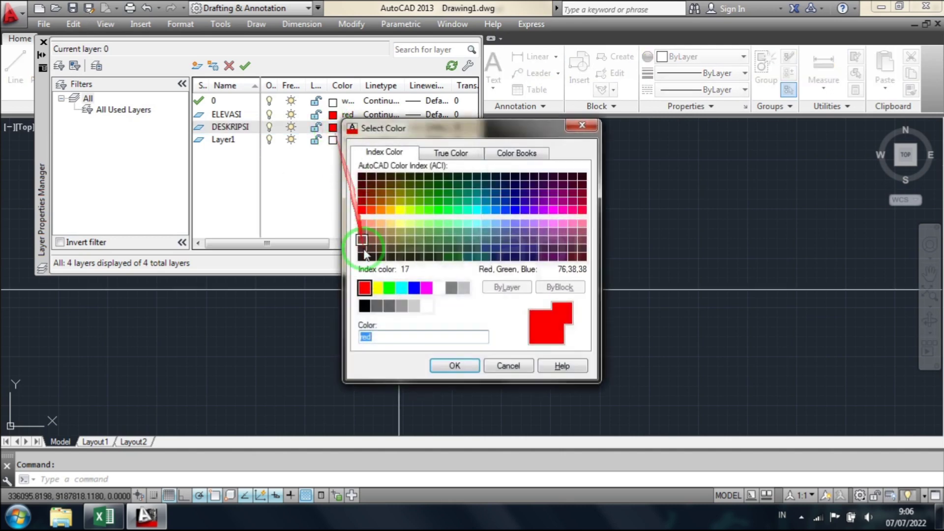
pyautogui.click(377, 288)
pyautogui.click(454, 366)
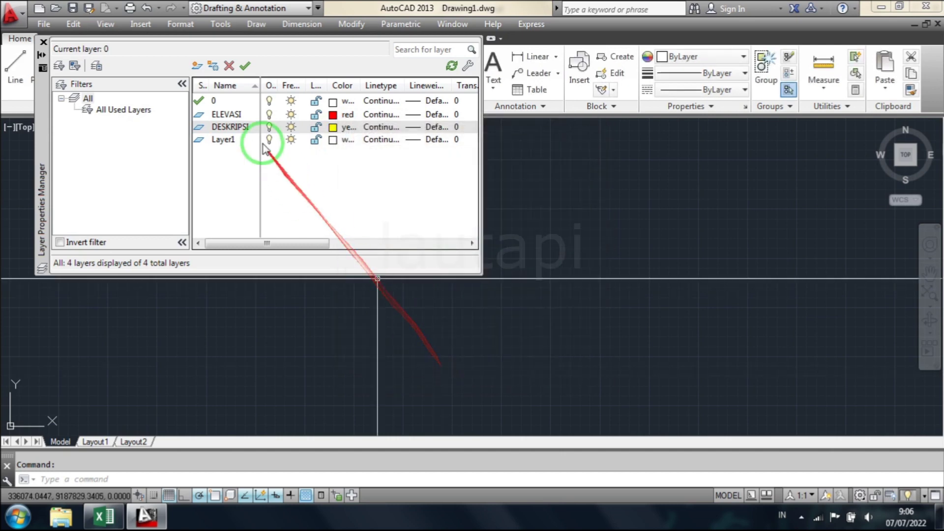
# Create a new layer POINT with colour green and close the layer manager.
pyautogui.click(199, 66)
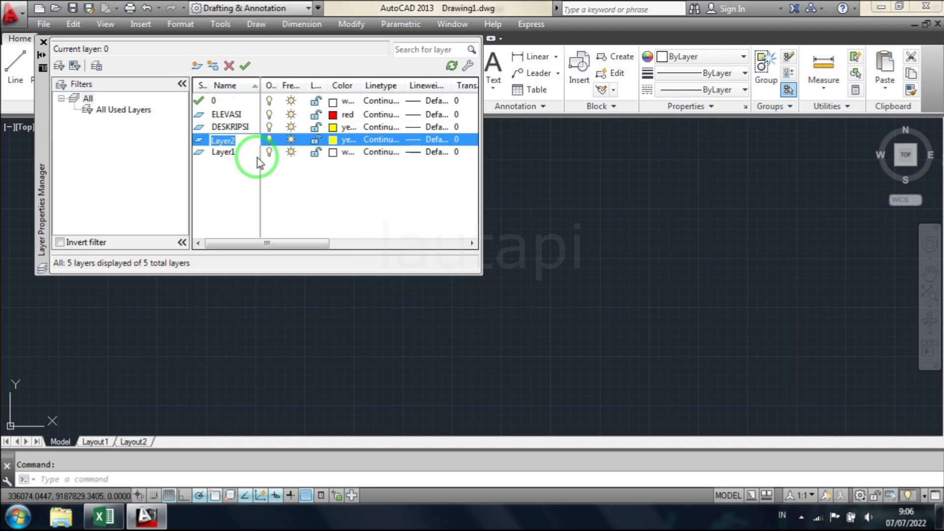
pyautogui.write('POI')
pyautogui.click(334, 139)
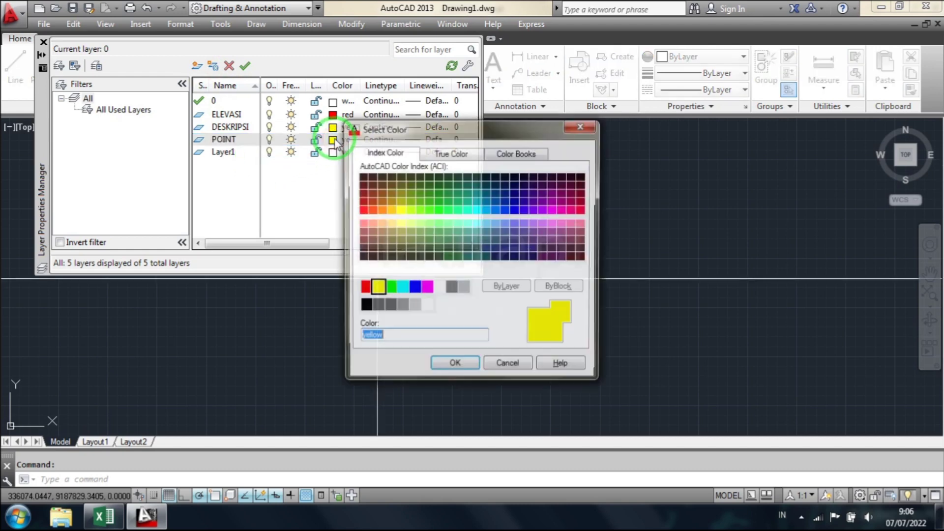
pyautogui.click(388, 288)
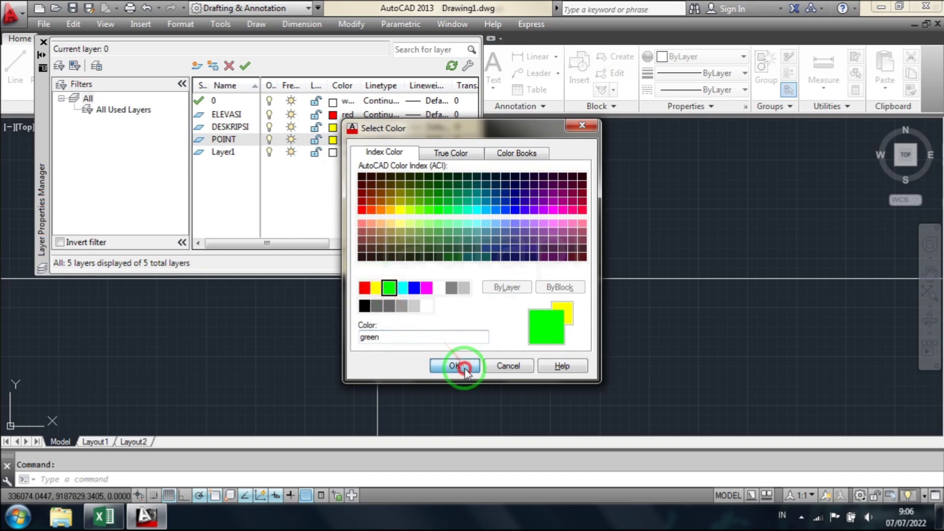
pyautogui.click(453, 365)
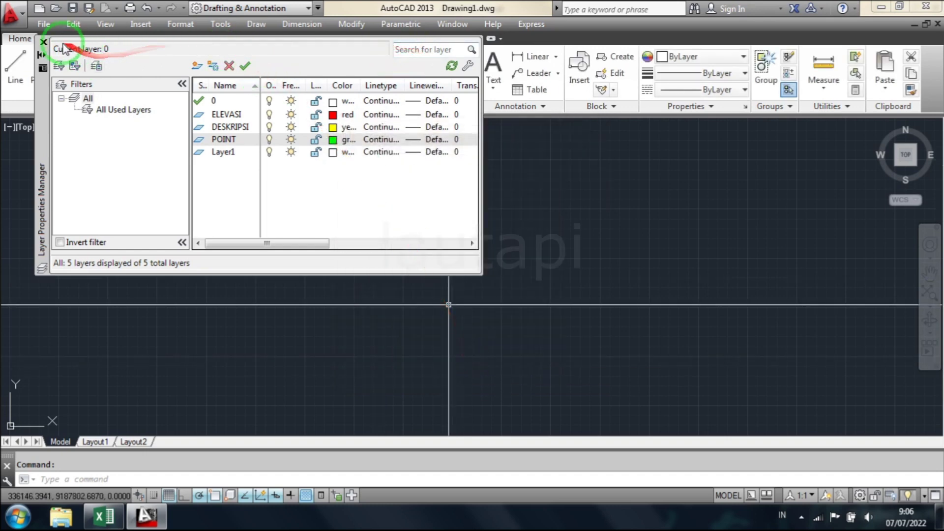
pyautogui.click(43, 43)
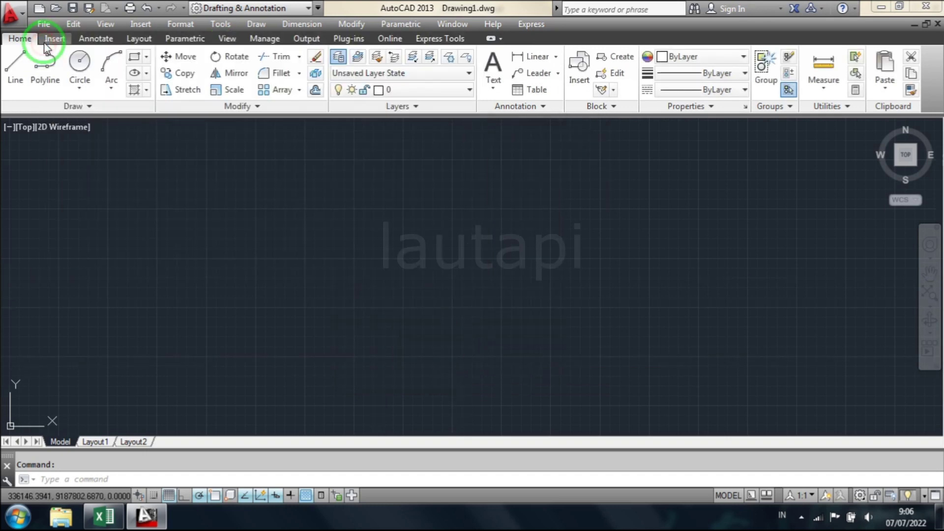
# Copy the POINT column commands in Excel and make POINT the current AutoCAD layer.
pyautogui.click(408, 93)
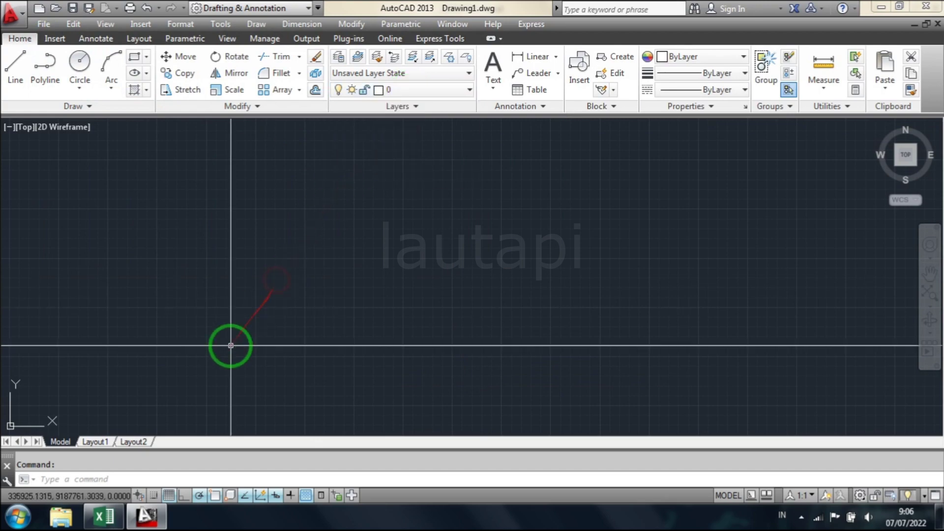
pyautogui.click(104, 516)
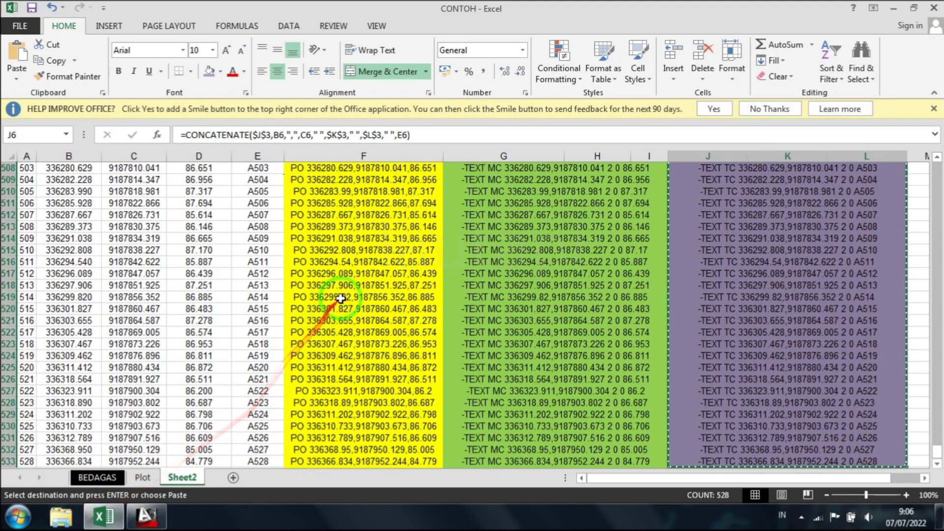
pyautogui.click(357, 284)
pyautogui.hotkey('ctrl', 'shift', 'Up')
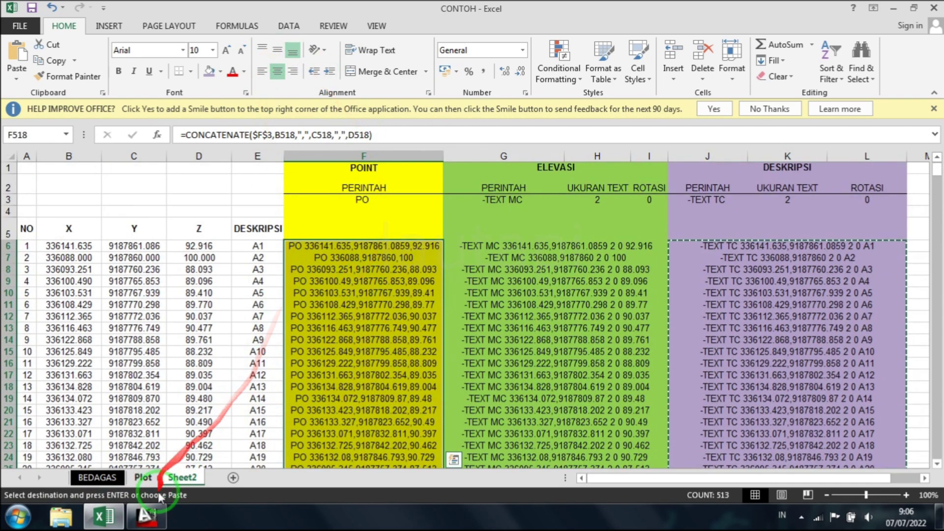
pyautogui.hotkey('ctrl', 'c')
pyautogui.click(146, 516)
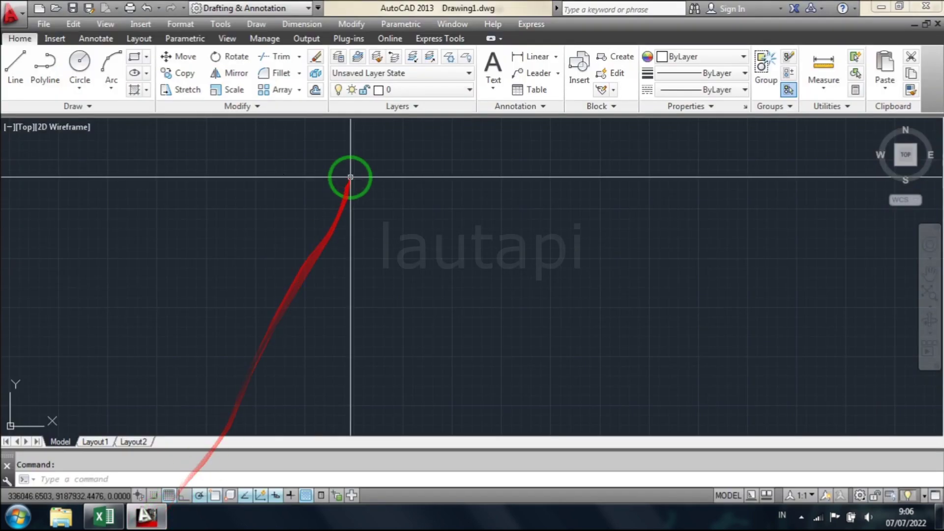
pyautogui.click(413, 90)
pyautogui.click(424, 170)
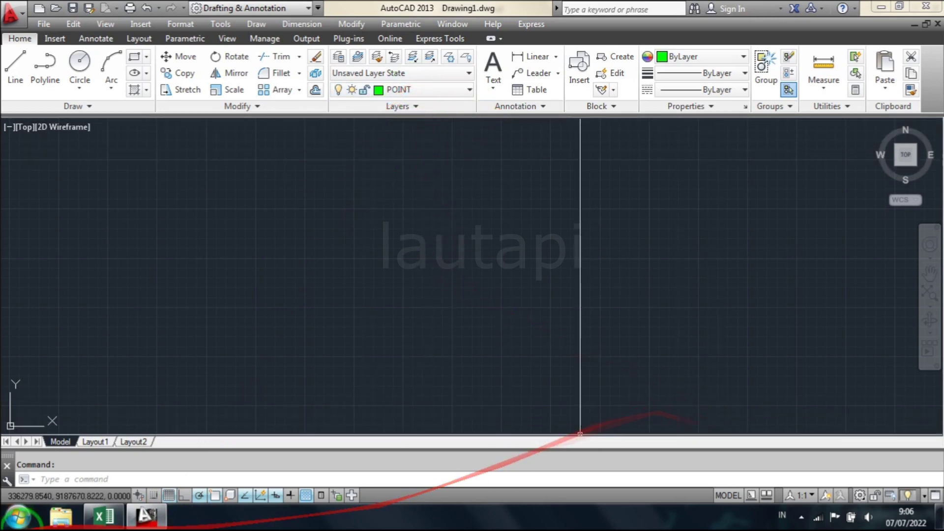
# Copy the 528 POINT commands in F6:F533 and paste them to plot green points.
pyautogui.click(103, 516)
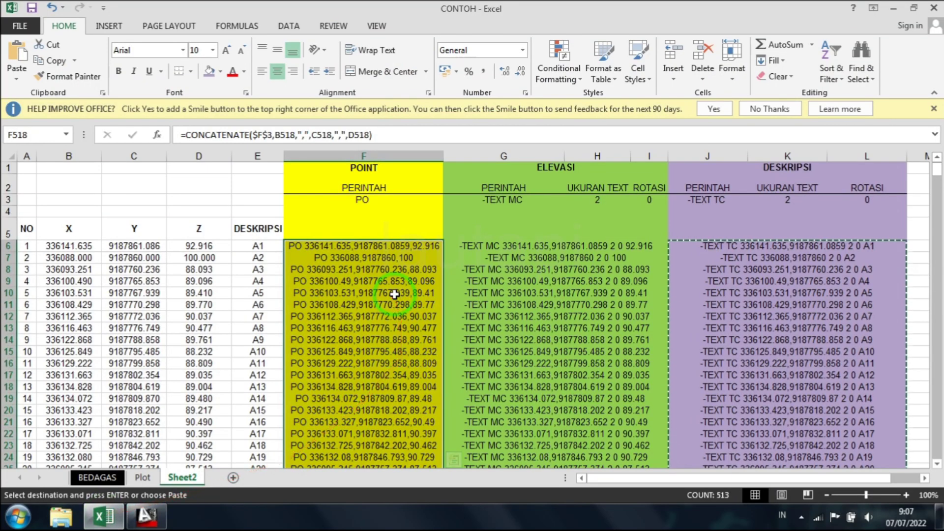
pyautogui.click(393, 247)
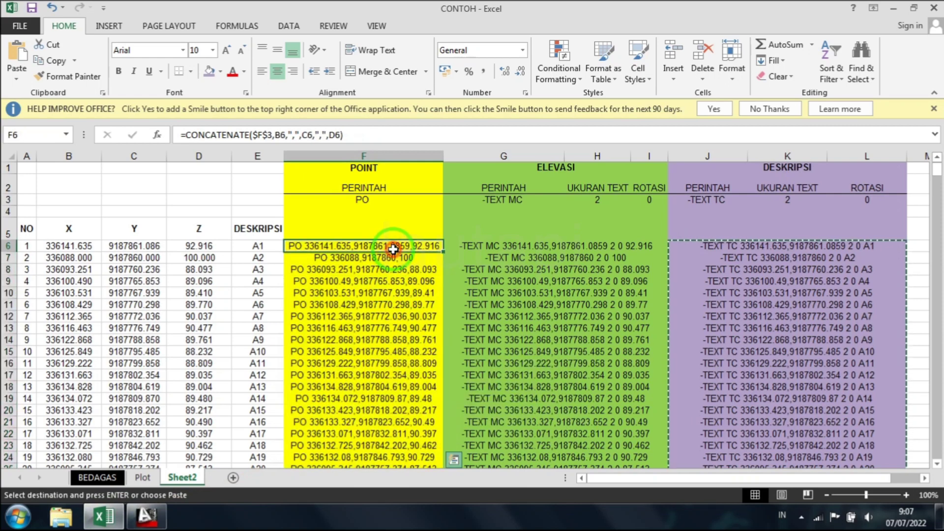
pyautogui.hotkey('ctrl', 'shift', 'Down')
pyautogui.hotkey('ctrl', 'c')
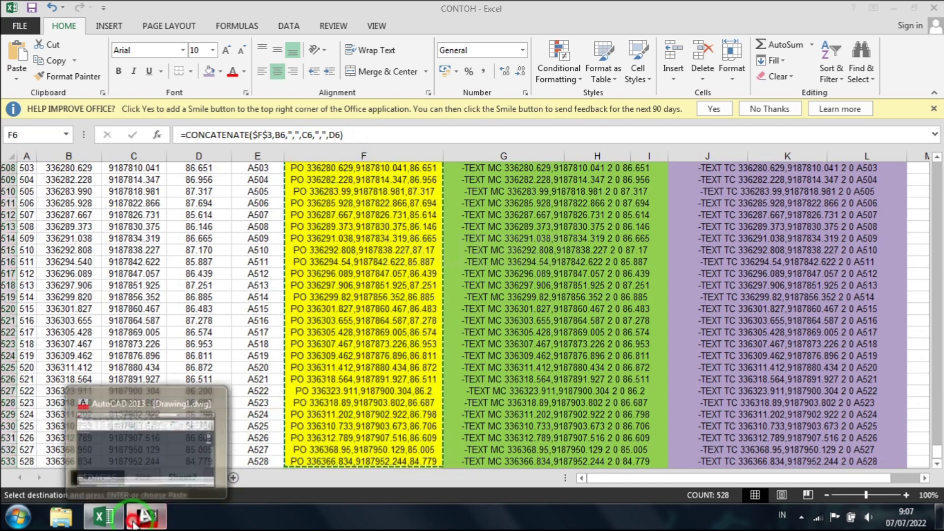
pyautogui.moveTo(146, 516)
pyautogui.click(103, 489)
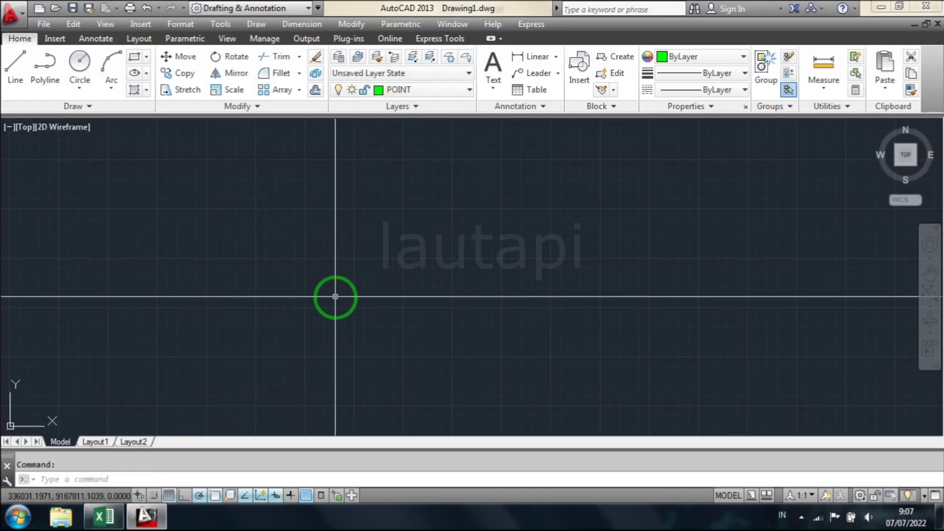
pyautogui.rightClick(238, 480)
pyautogui.click(270, 422)
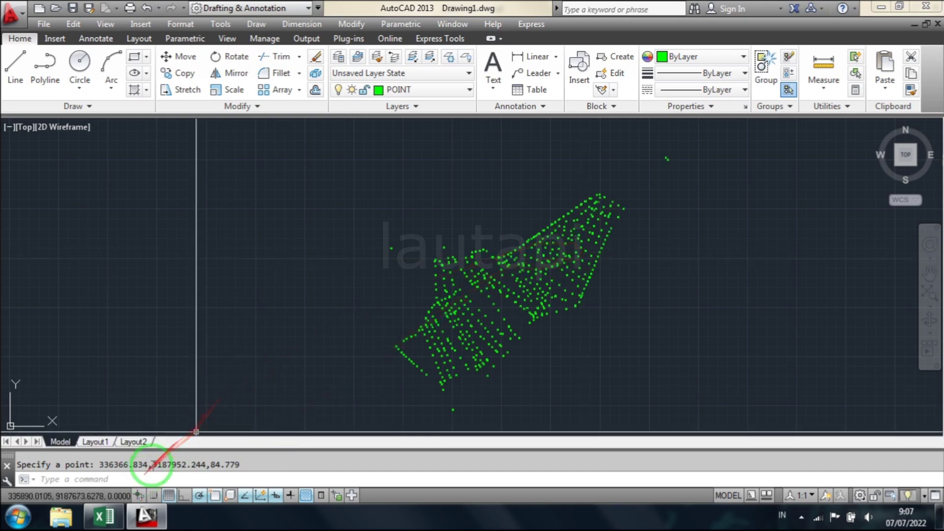
# Make ELEVASI the current layer and select the elevation commands G6:G533 in Excel.
pyautogui.click(422, 90)
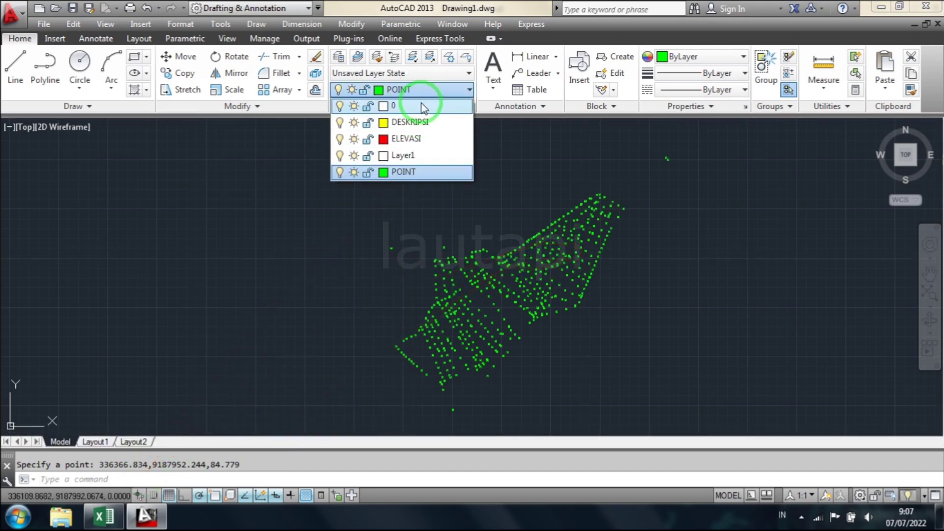
pyautogui.click(431, 124)
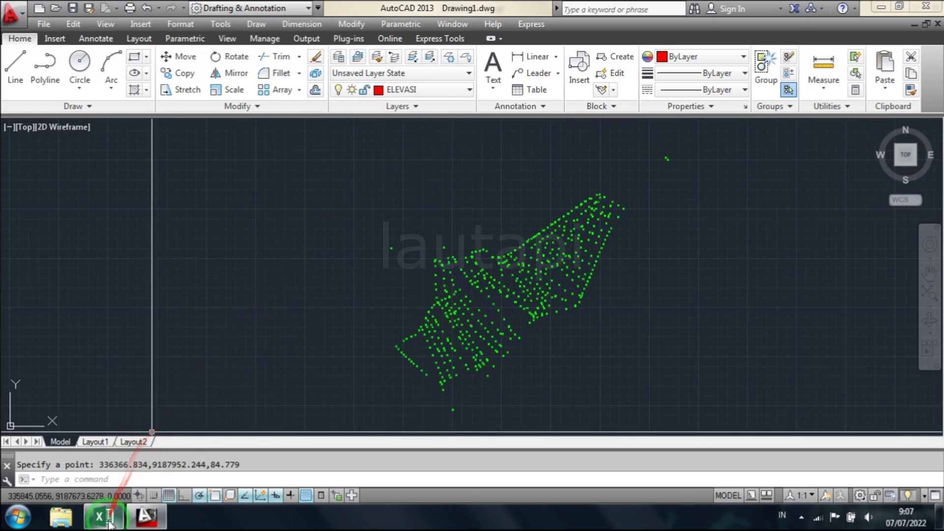
pyautogui.click(104, 516)
pyautogui.click(532, 391)
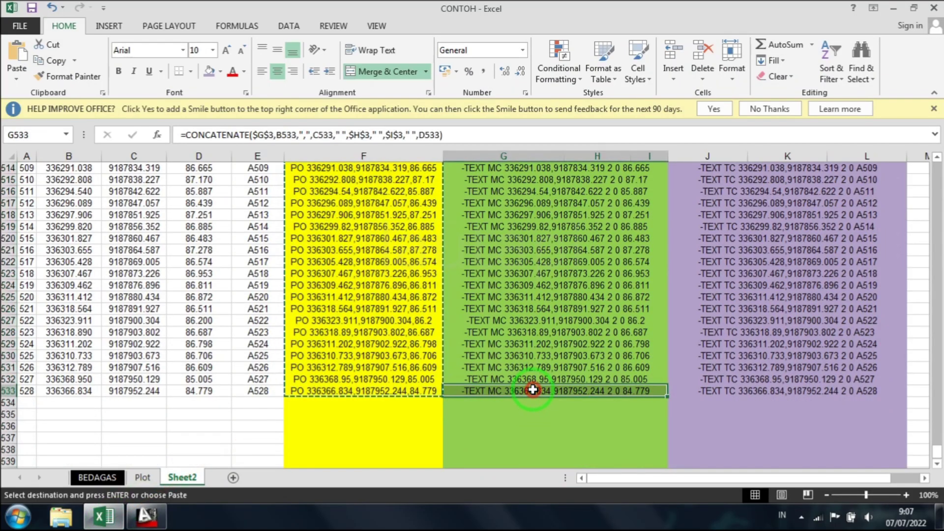
pyautogui.hotkey('ctrl', 'shift', 'Up')
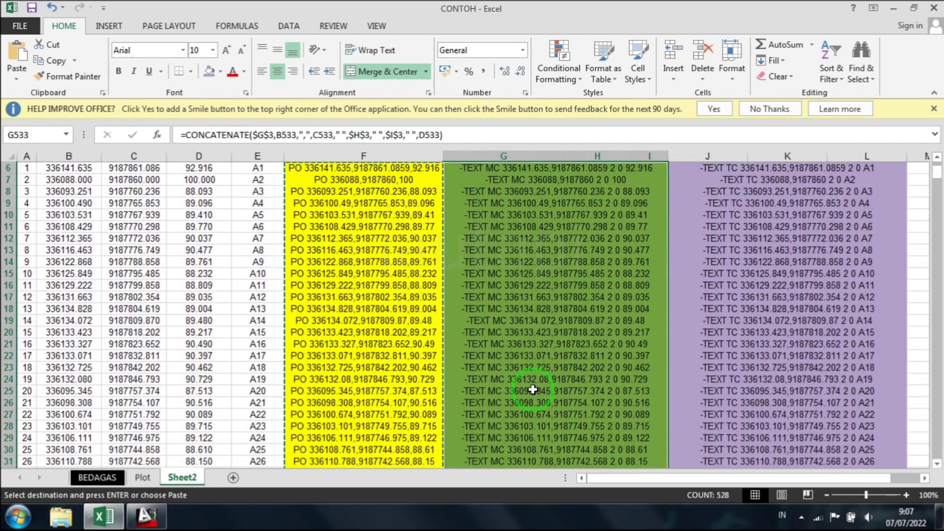
pyautogui.scroll(2, 533, 390)
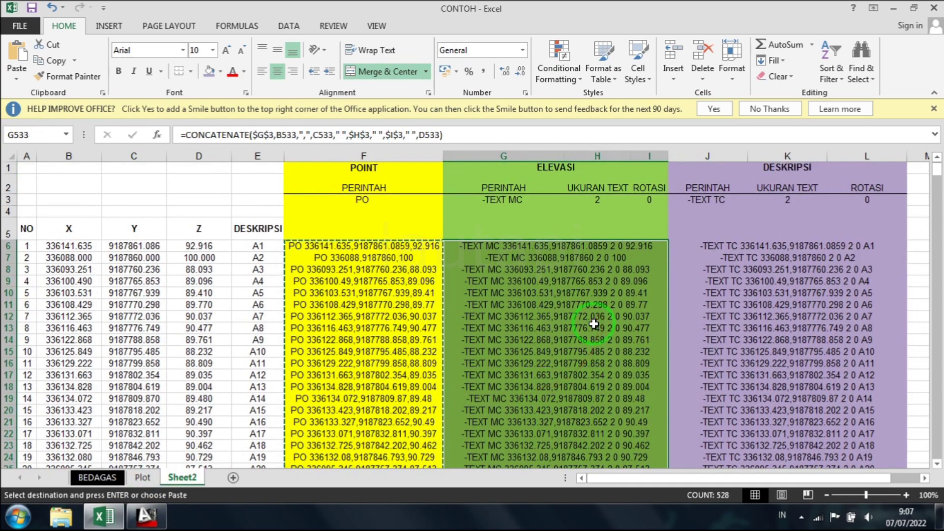
# Paste the elevation commands into AutoCAD's command line, adding red elevation text to every point.
pyautogui.click(146, 517)
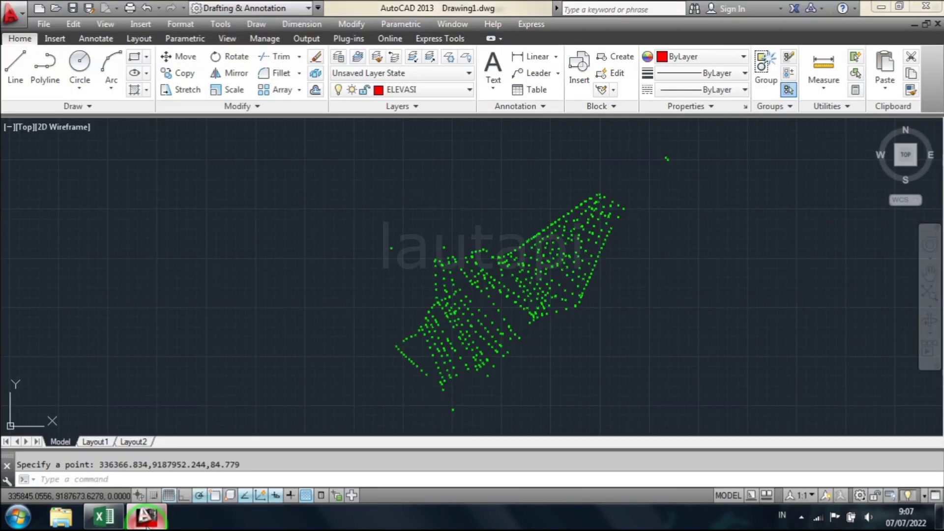
pyautogui.rightClick(165, 480)
pyautogui.click(199, 422)
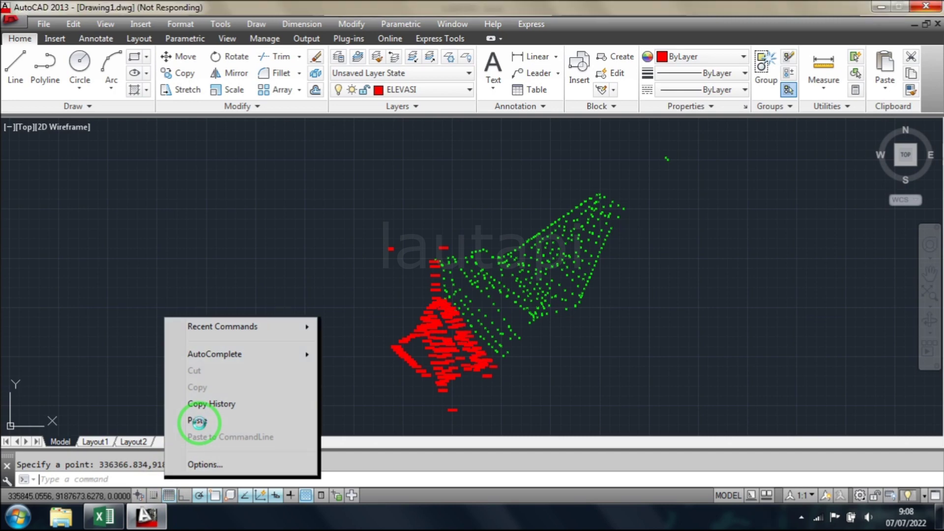
pyautogui.scroll(5, 544, 300)
pyautogui.scroll(5, 547, 299)
pyautogui.scroll(-2, 547, 298)
pyautogui.scroll(-5, 552, 283)
pyautogui.scroll(-4, 556, 276)
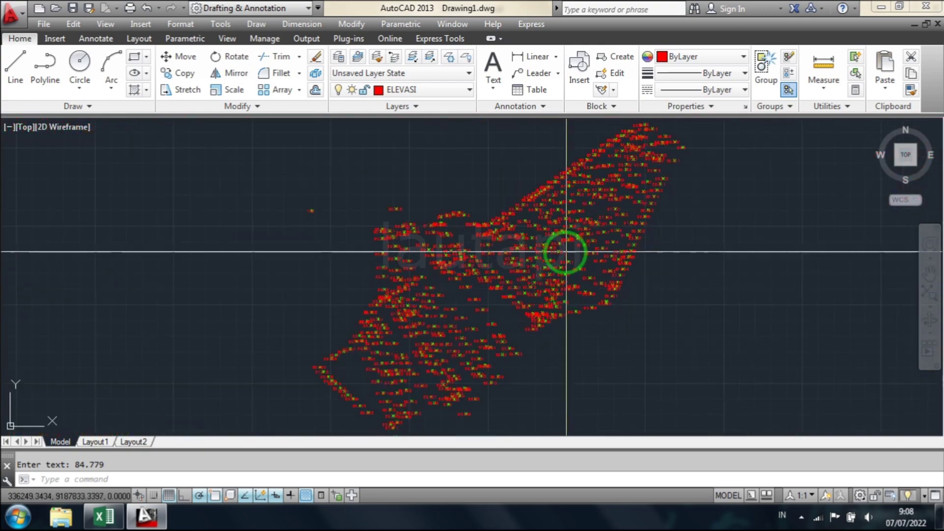
# Make DESKRIPSI the current layer and return to the Excel sheet.
pyautogui.click(444, 90)
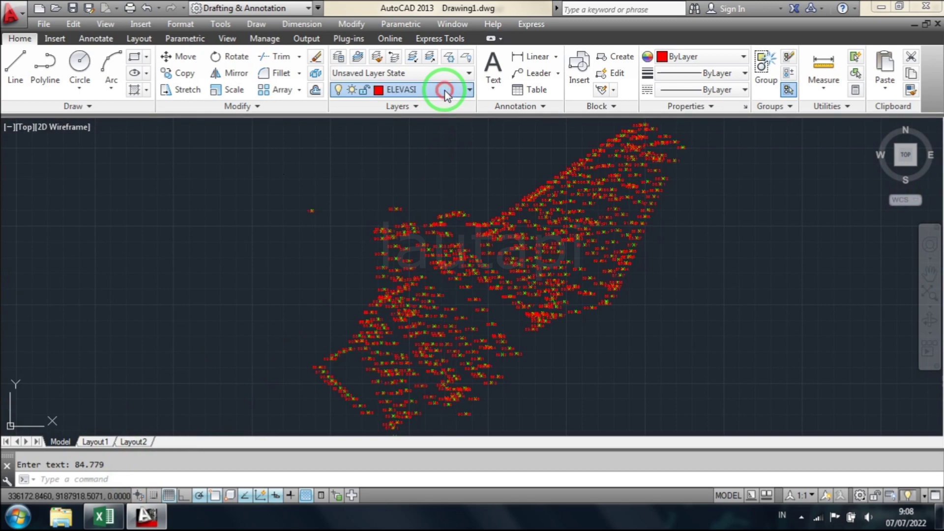
pyautogui.click(442, 127)
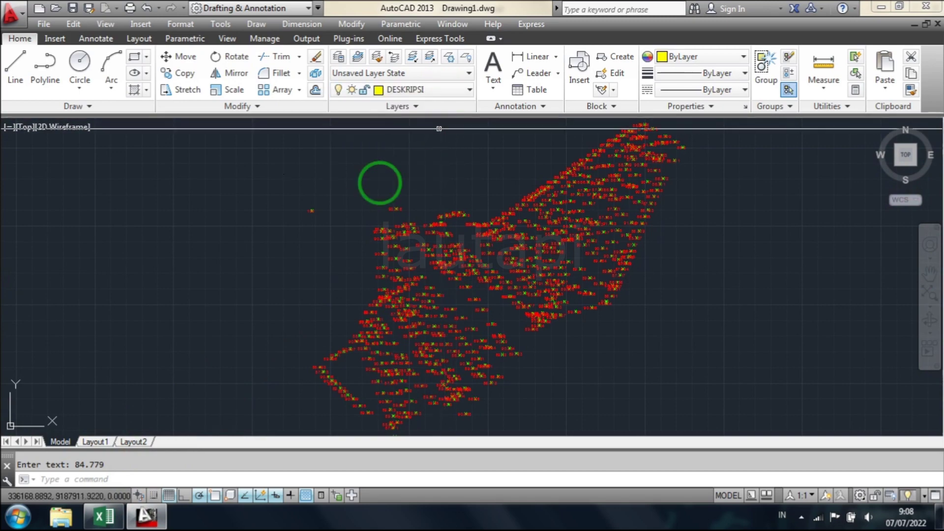
pyautogui.click(103, 516)
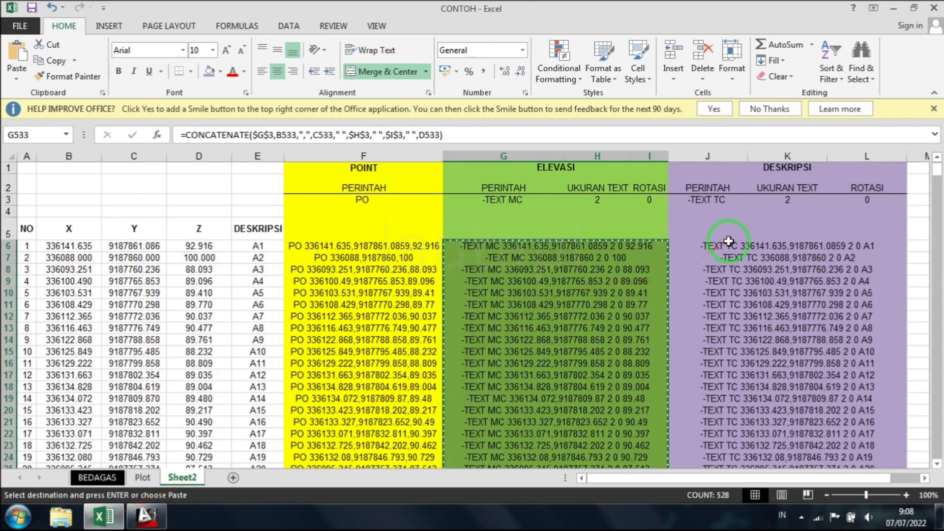
# Copy the 528 description commands in J6:L533 and bring up Paste on AutoCAD's command line.
pyautogui.click(727, 241)
pyautogui.hotkey('ctrl', 'shift', 'Right')
pyautogui.hotkey('ctrl', 'shift', 'Down')
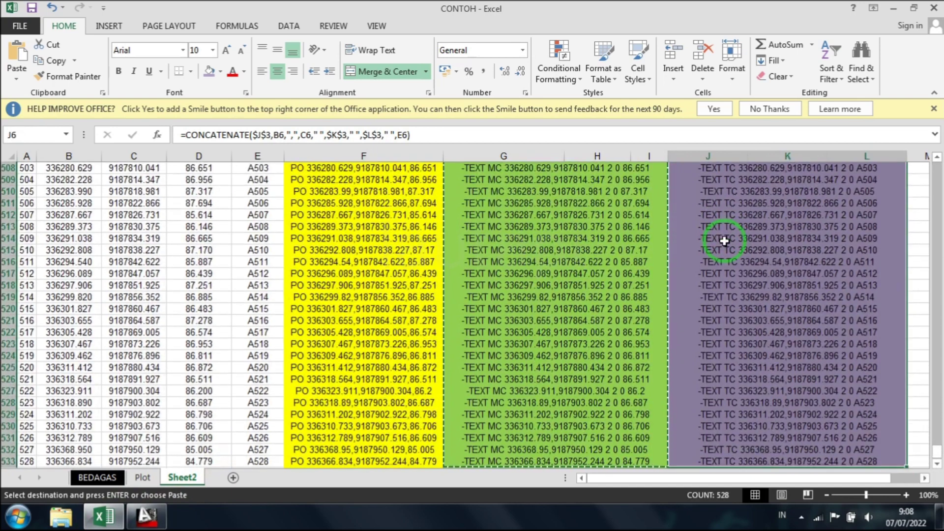
pyautogui.click(165, 517)
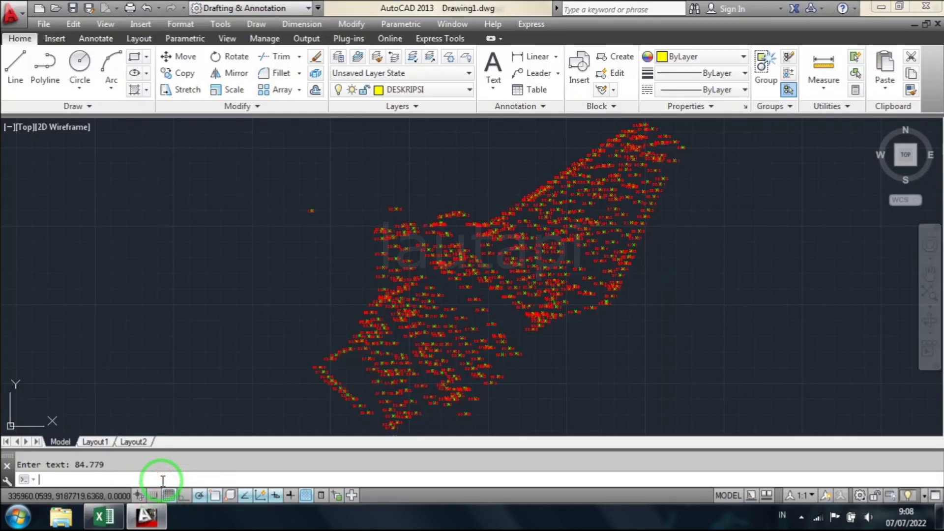
pyautogui.rightClick(162, 481)
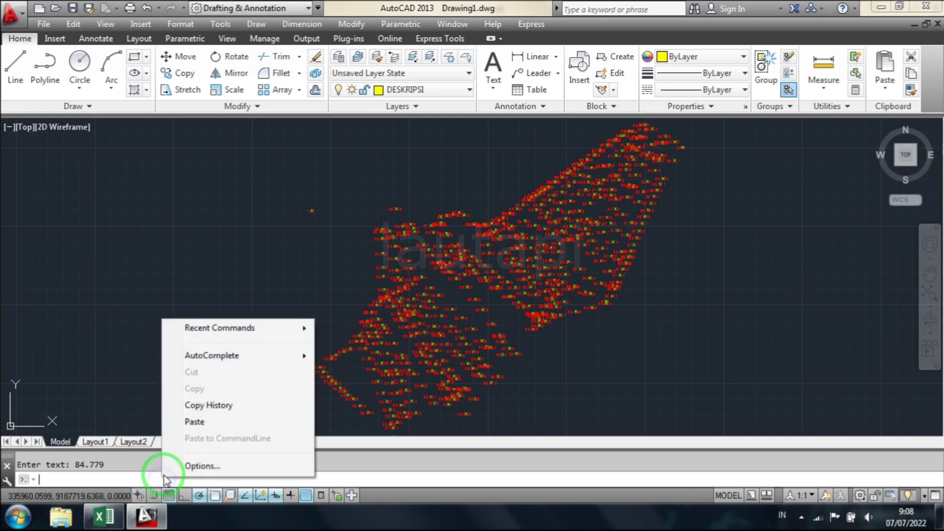
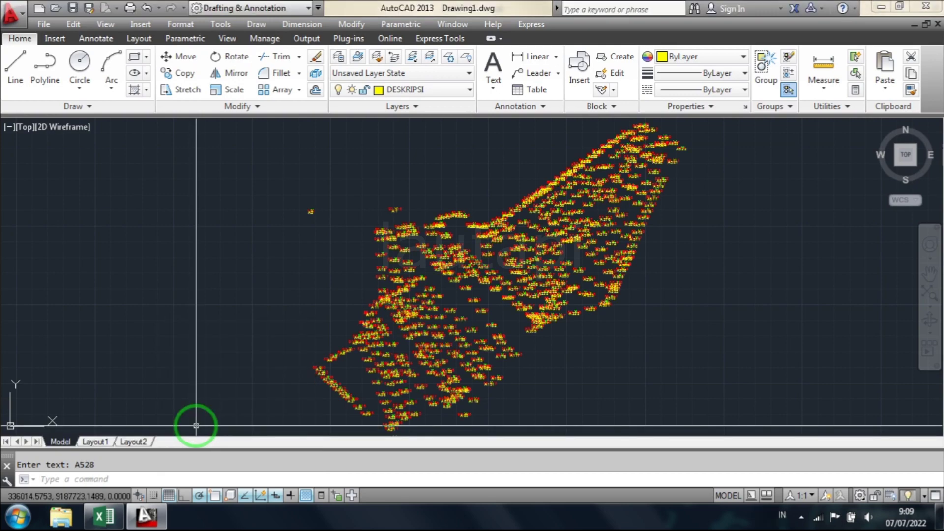
# Recentre the point cloud and turn off the current DESKRIPSI layer.
pyautogui.scroll(5, 565, 290)
pyautogui.scroll(2, 566, 276)
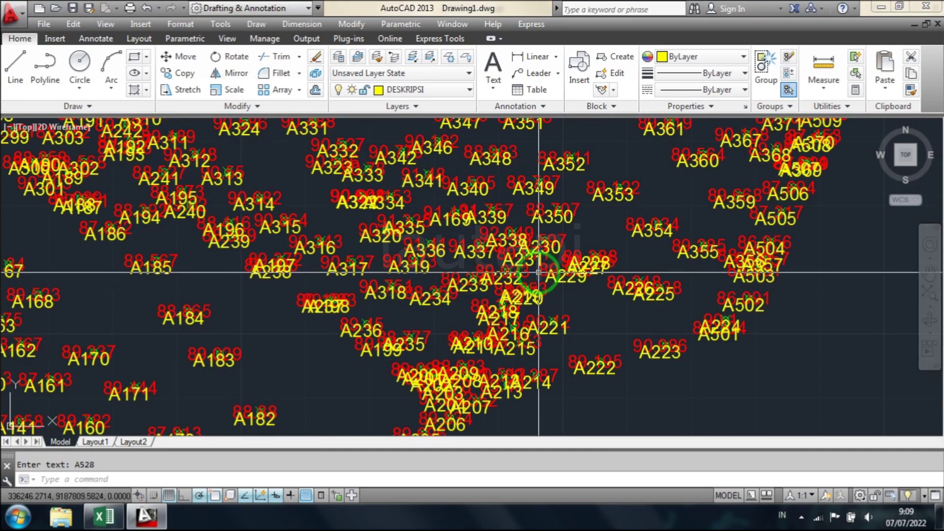
pyautogui.scroll(2, 539, 272)
pyautogui.scroll(-8, 498, 253)
pyautogui.moveTo(455, 231); pyautogui.dragTo(465, 368)
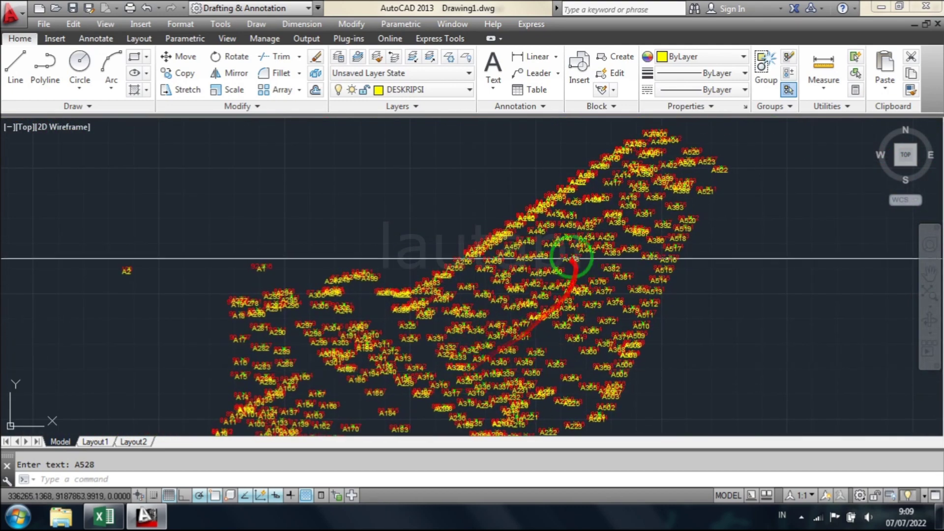
pyautogui.scroll(5, 521, 325)
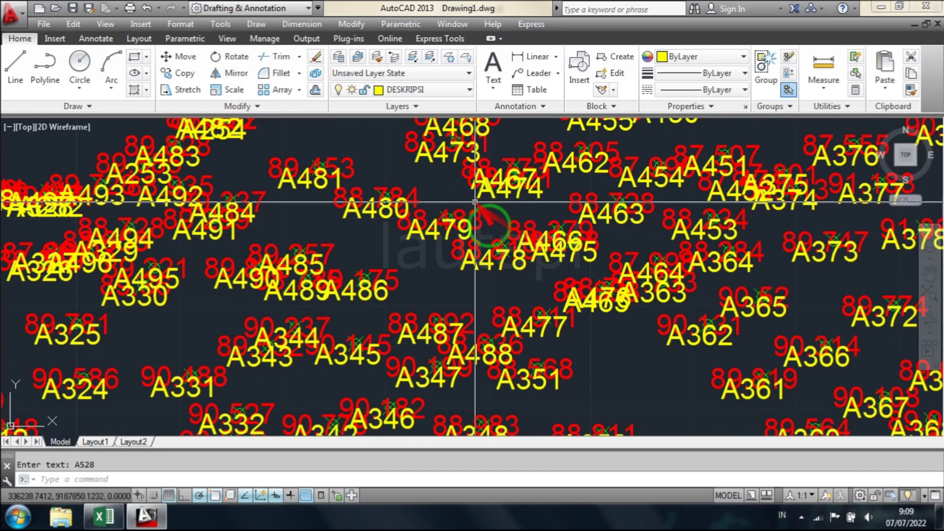
pyautogui.scroll(-6, 475, 202)
pyautogui.click(428, 90)
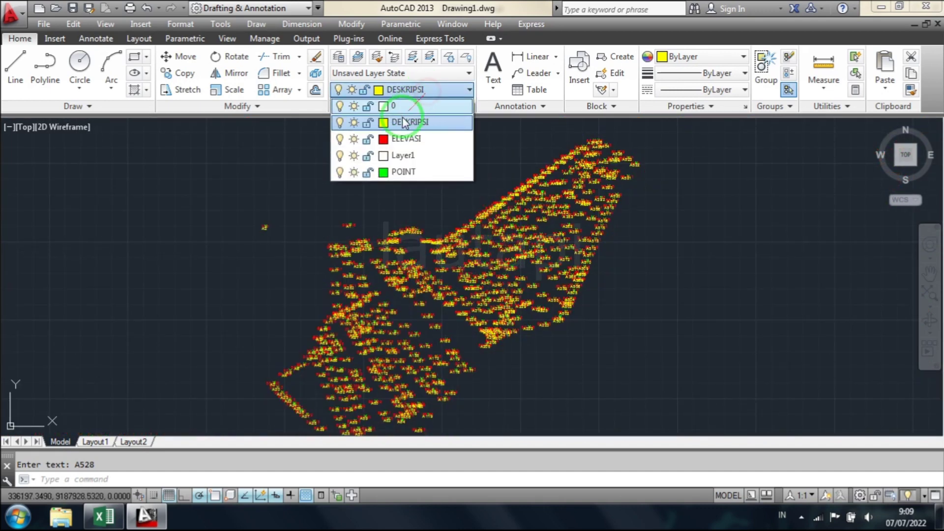
pyautogui.click(339, 124)
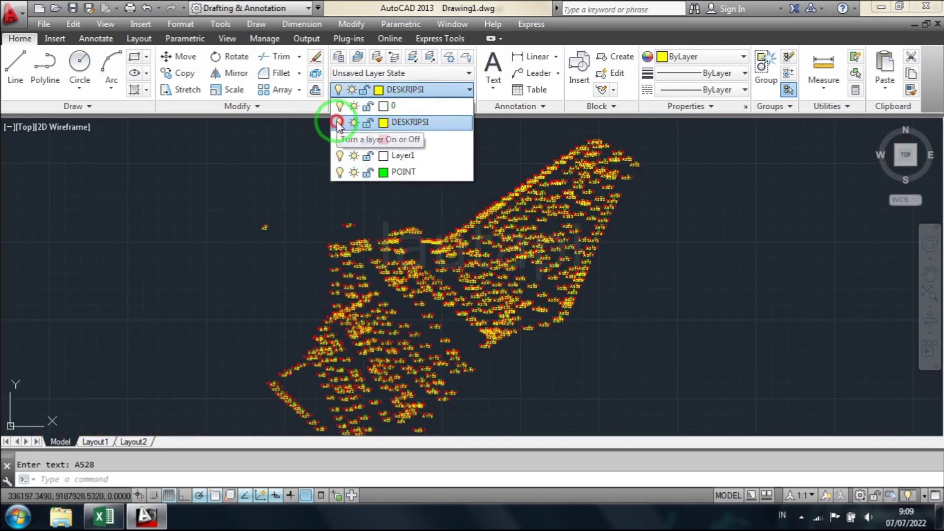
pyautogui.click(486, 233)
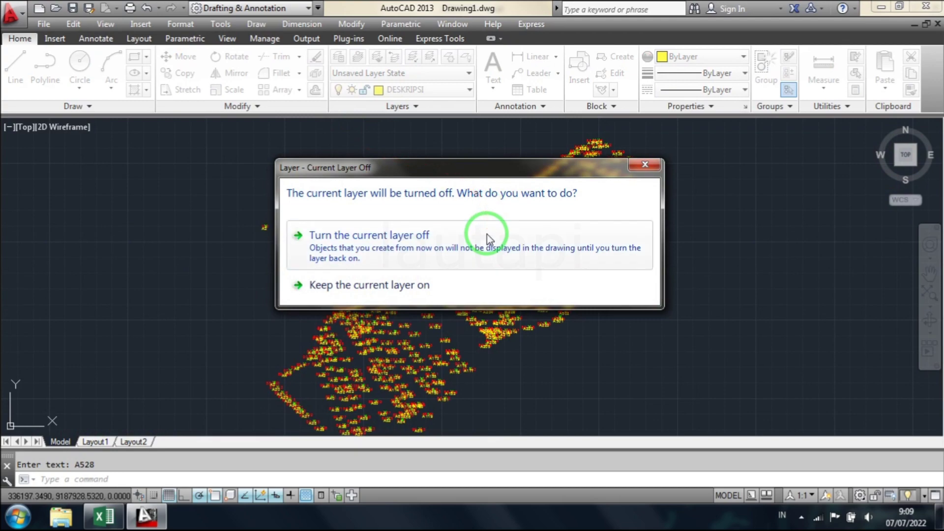
# Zoom and pan to review the points now showing only red elevation labels.
pyautogui.scroll(5, 556, 257)
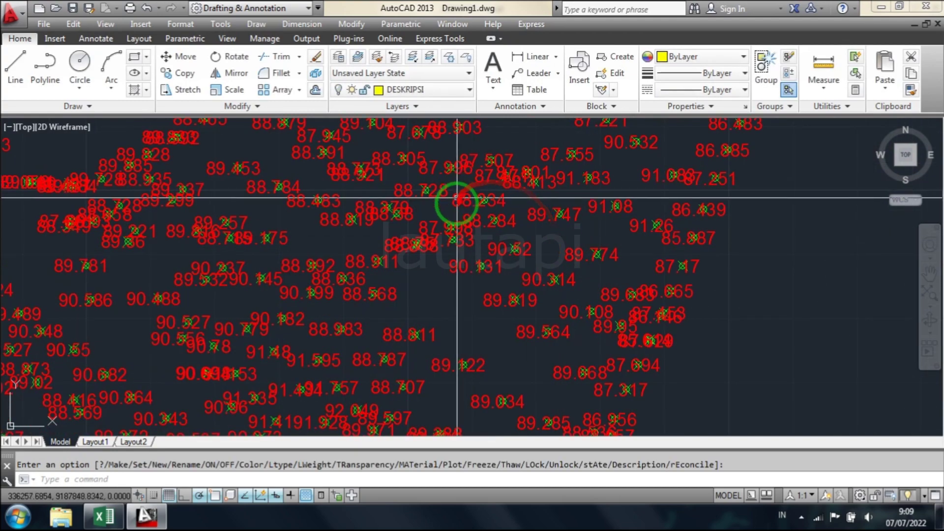
pyautogui.scroll(-2, 455, 196)
pyautogui.scroll(-2, 407, 277)
pyautogui.scroll(-1, 315, 317)
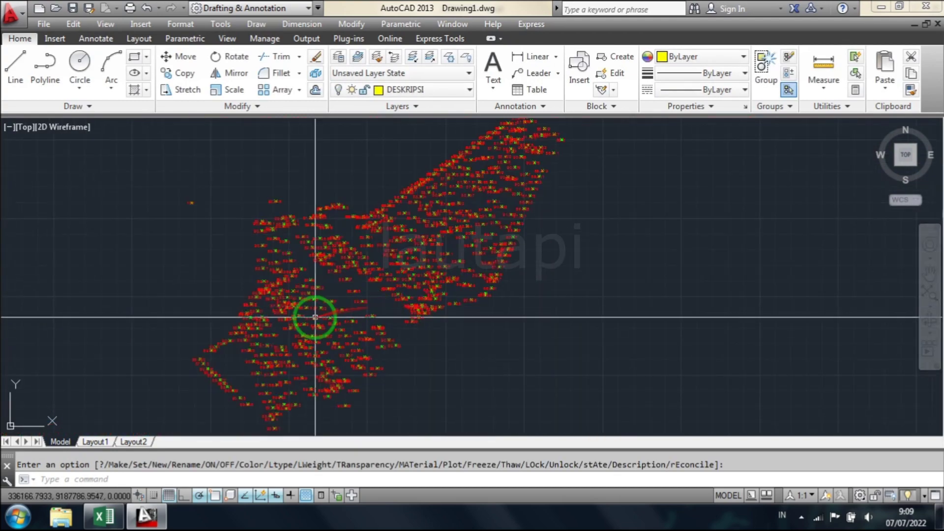
pyautogui.moveTo(373, 309); pyautogui.dragTo(423, 300)
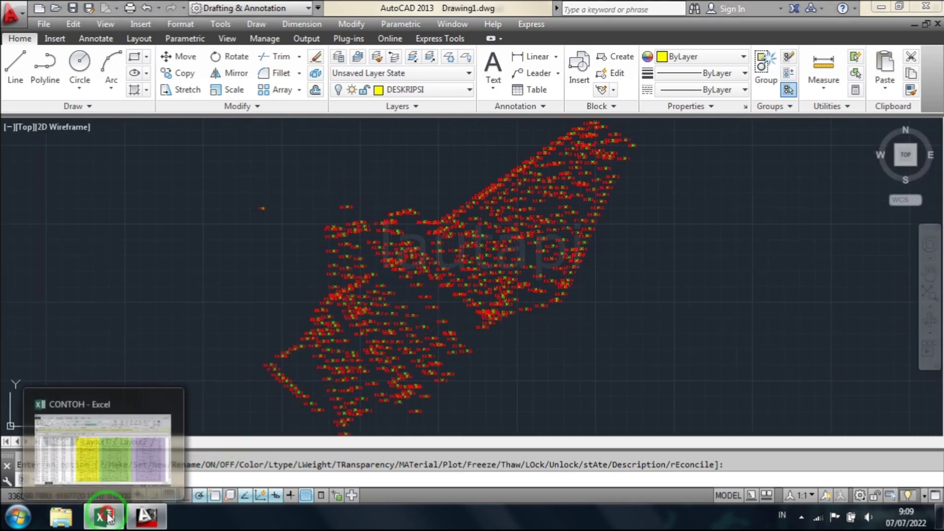
# In the CONTOH workbook, inspect G518's formula and cancel the pending description-column copy.
pyautogui.moveTo(104, 516)
pyautogui.click(133, 497)
pyautogui.click(466, 284)
pyautogui.scroll(2, 590, 275)
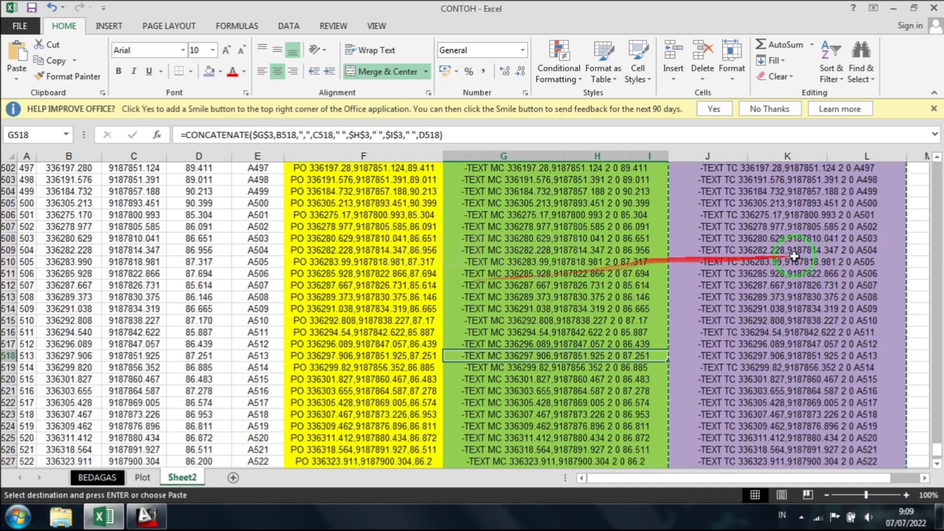
pyautogui.moveTo(937, 448); pyautogui.dragTo(923, 172)
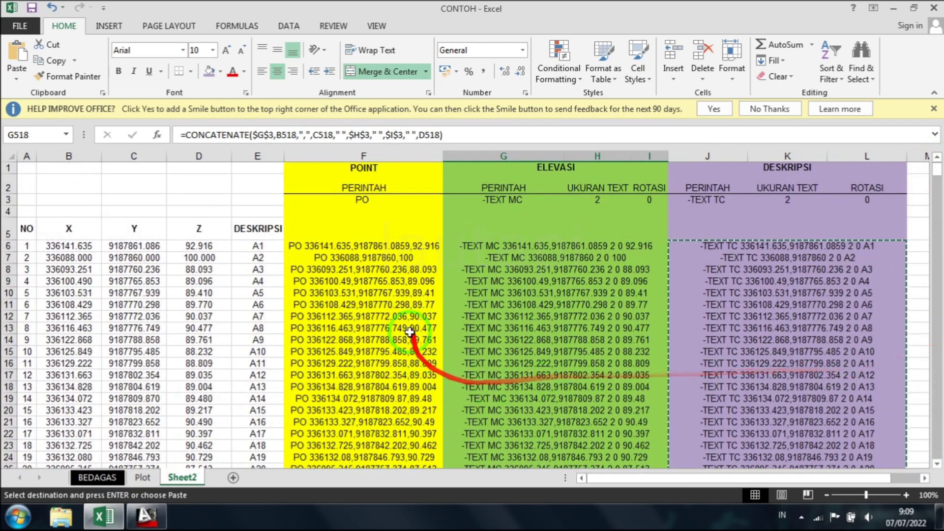
pyautogui.hotkey('ctrl', 'Down')
# Try replacing a column F formula's comma separator with ';', then discard the edit.
pyautogui.click(394, 246)
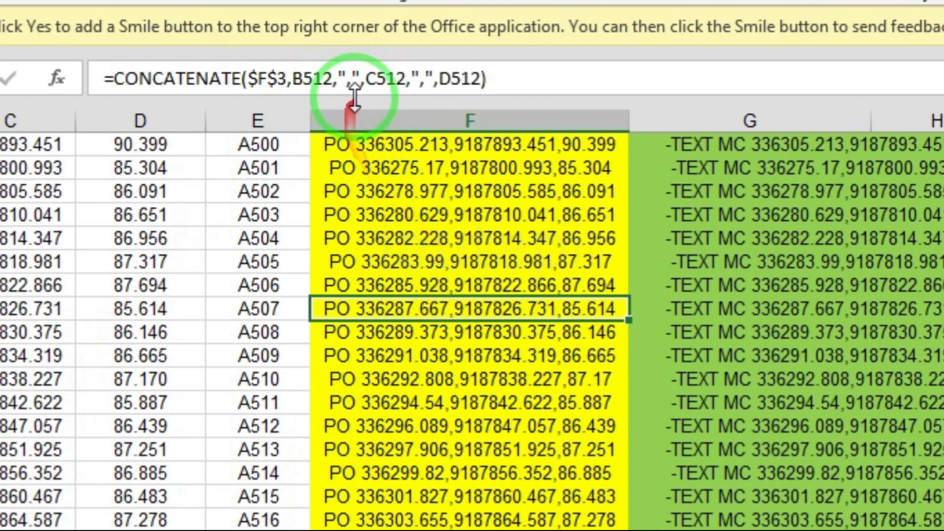
pyautogui.click(347, 79)
pyautogui.press('BackSpace')
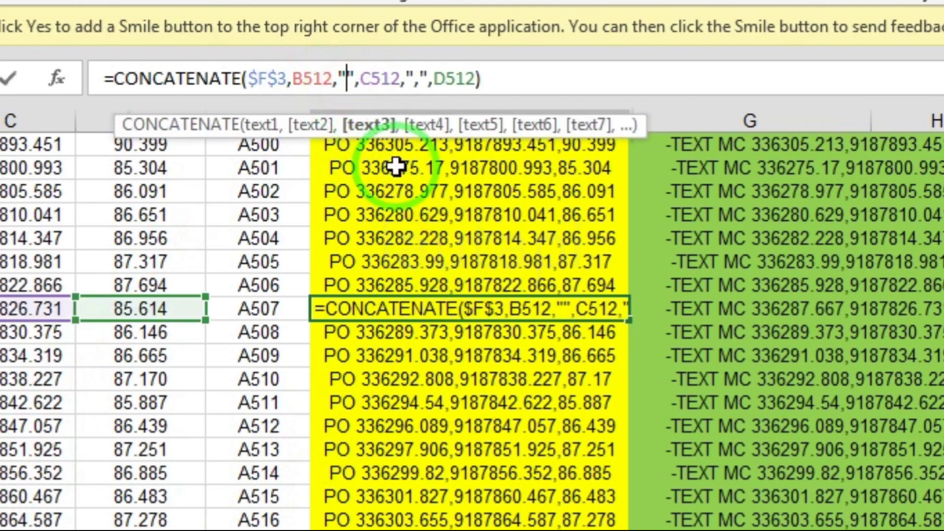
pyautogui.write(';')
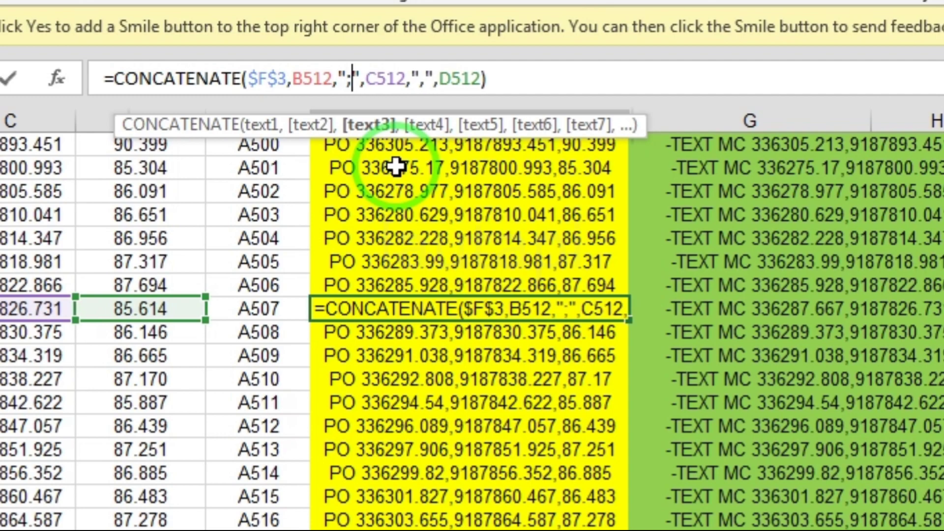
pyautogui.press('Escape')
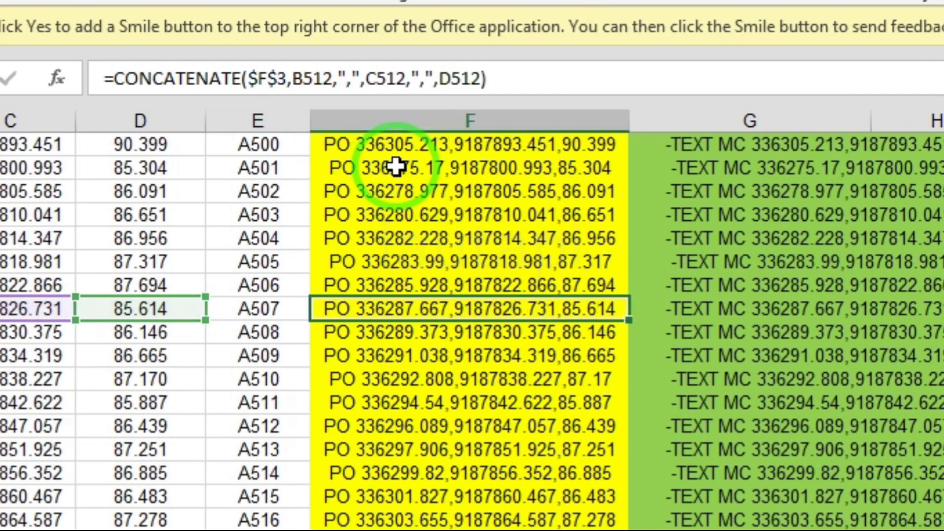
# Open Windows Control Panel from the Start menu.
pyautogui.click(498, 209)
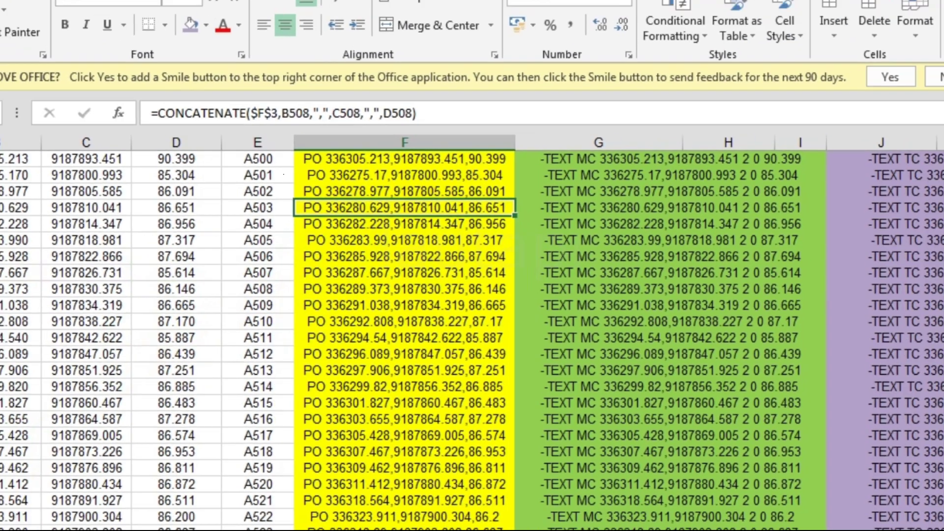
pyautogui.click(16, 517)
pyautogui.click(211, 245)
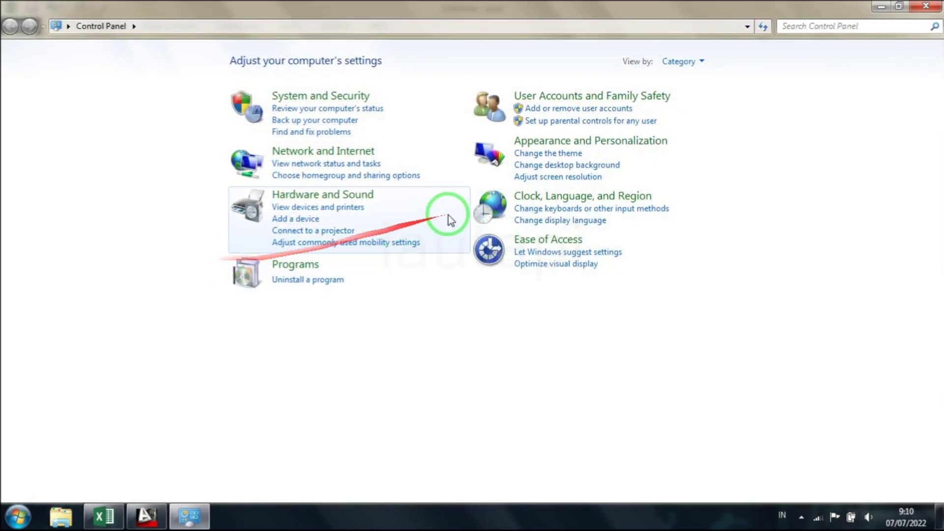
# In Region and Language's Additional settings, change the List separator to a comma.
pyautogui.click(556, 199)
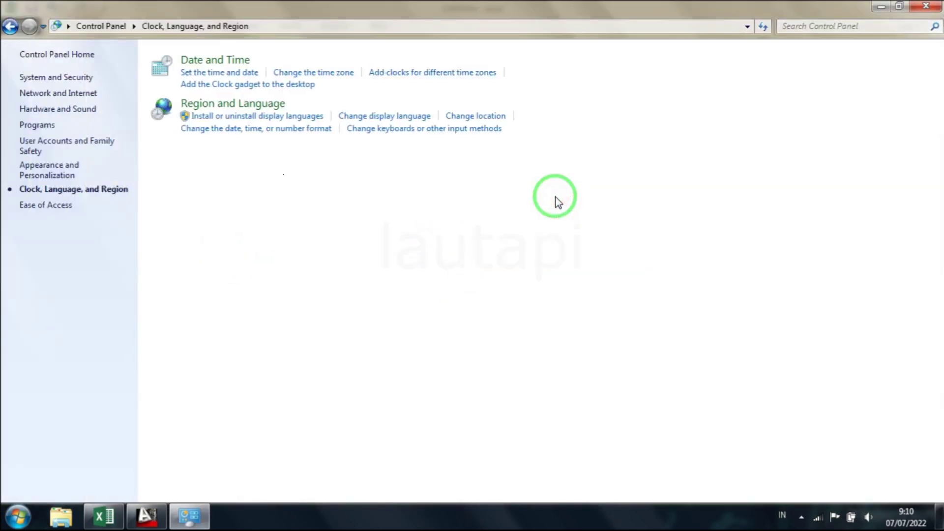
pyautogui.click(248, 110)
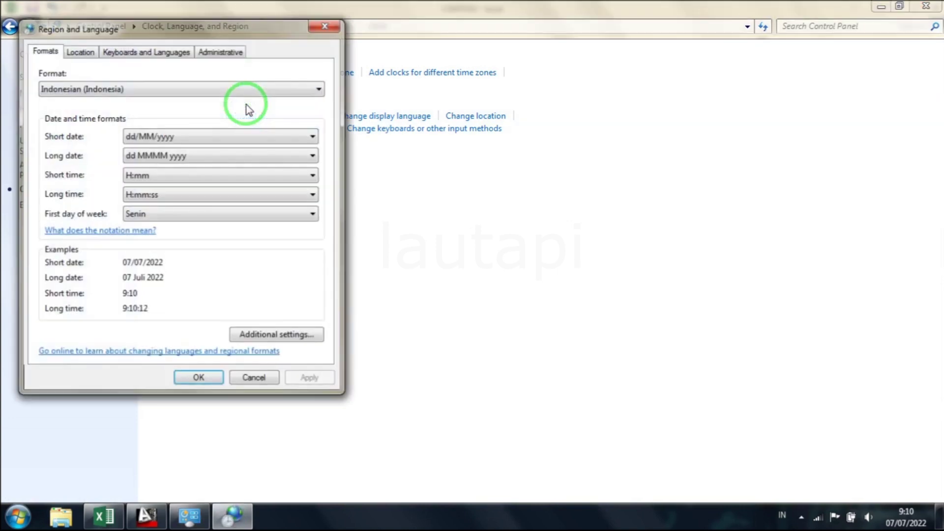
pyautogui.click(277, 338)
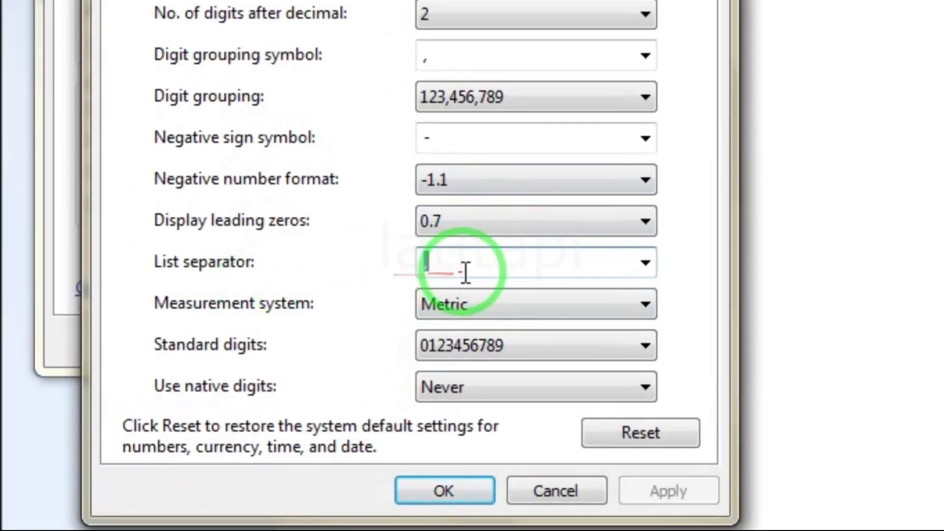
pyautogui.click(237, 340)
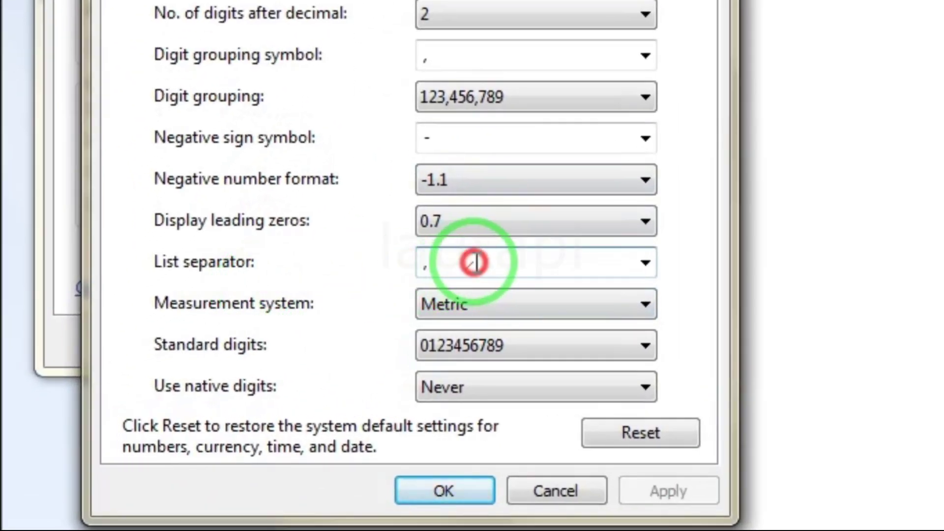
pyautogui.press('BackSpace')
pyautogui.write(';')
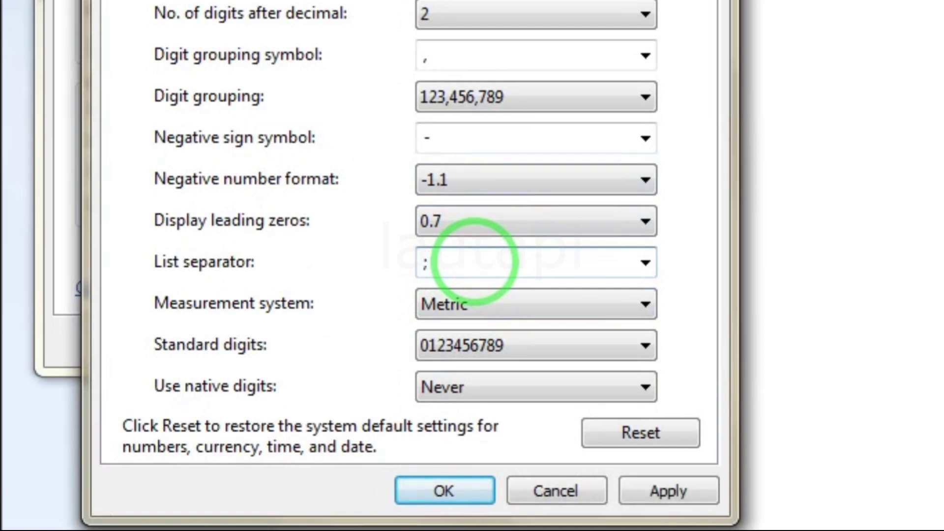
pyautogui.press('BackSpace')
pyautogui.write(',')
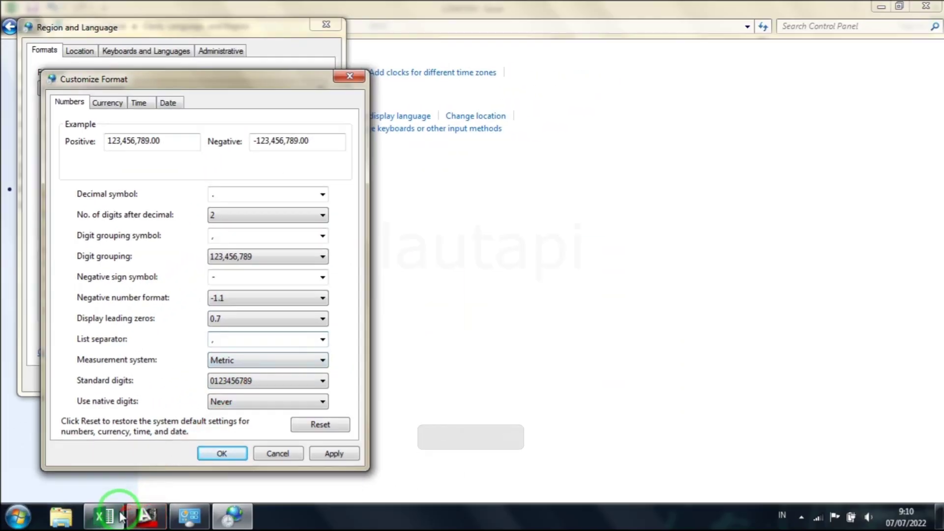
# Re-enter F508's formula with a comma separator, giving PO 336280.629,9187810.041,86.651.
pyautogui.click(120, 517)
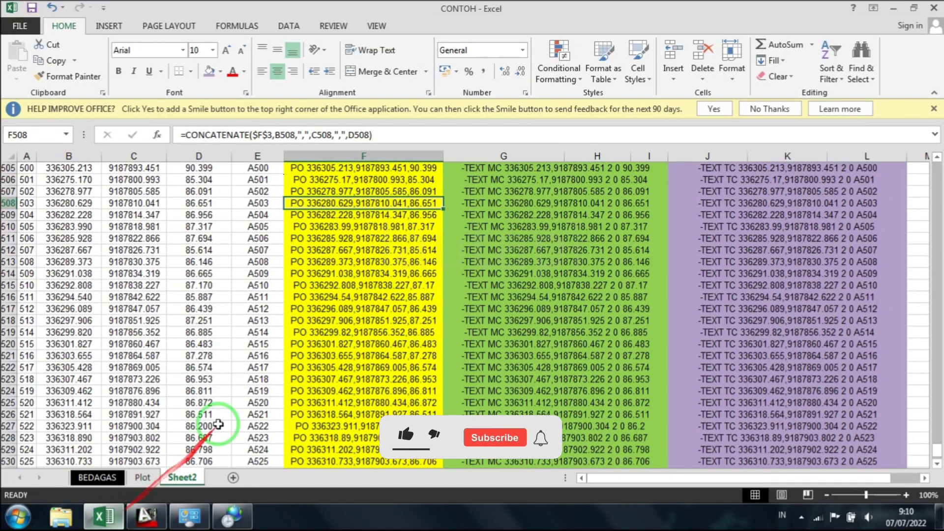
pyautogui.click(306, 136)
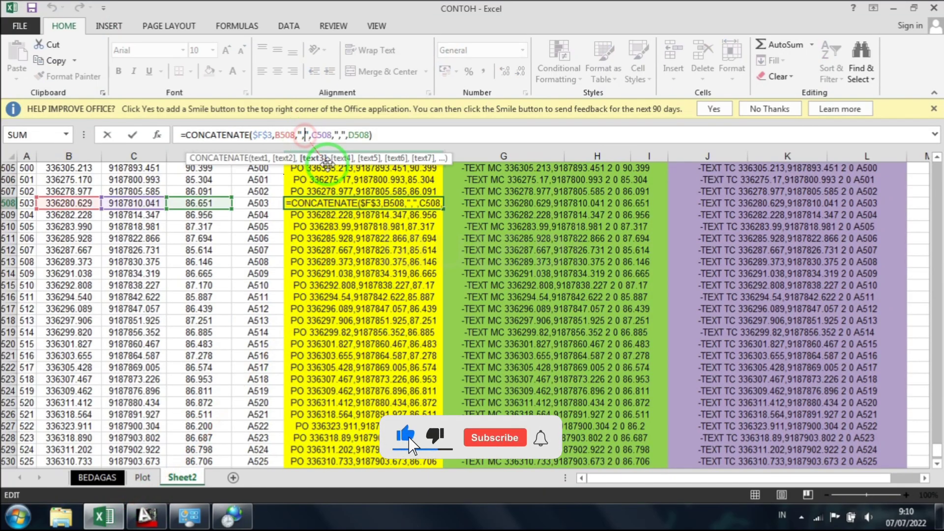
pyautogui.press('BackSpace')
pyautogui.write(';')
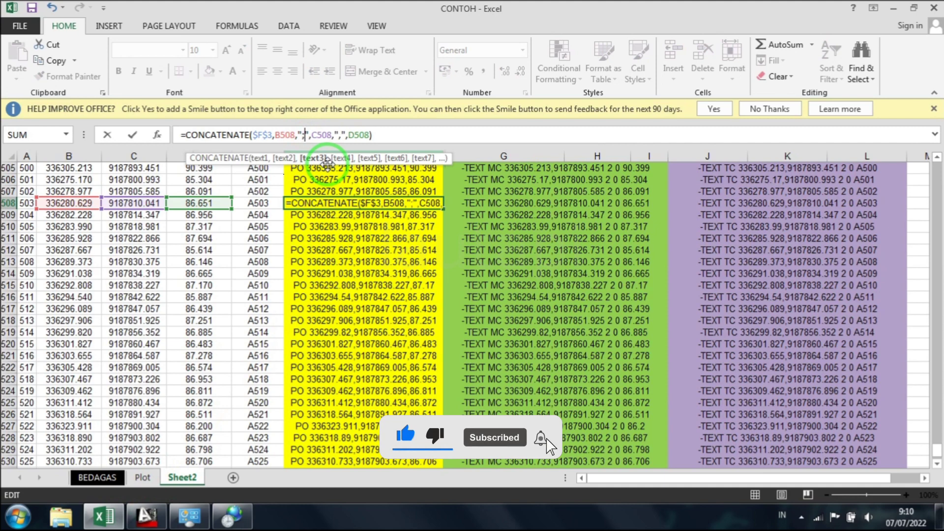
pyautogui.press('BackSpace')
pyautogui.write(',')
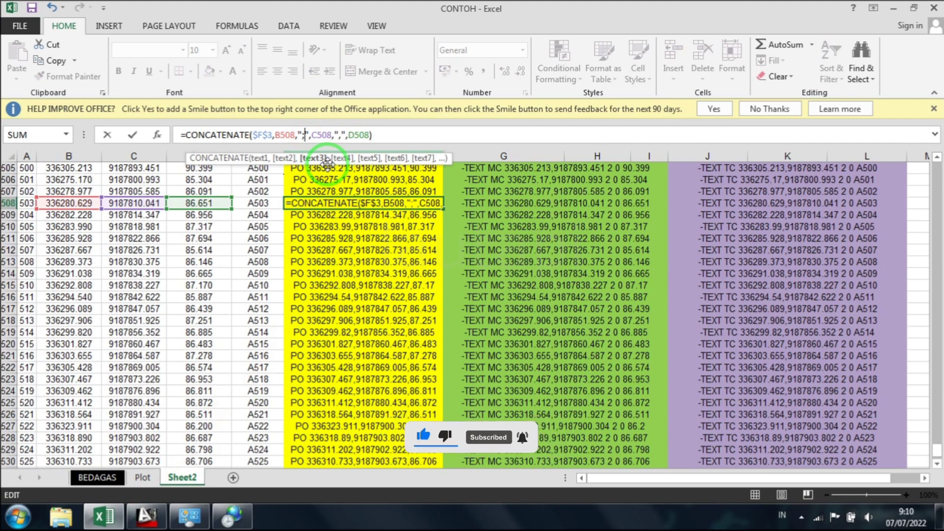
pyautogui.press('Return')
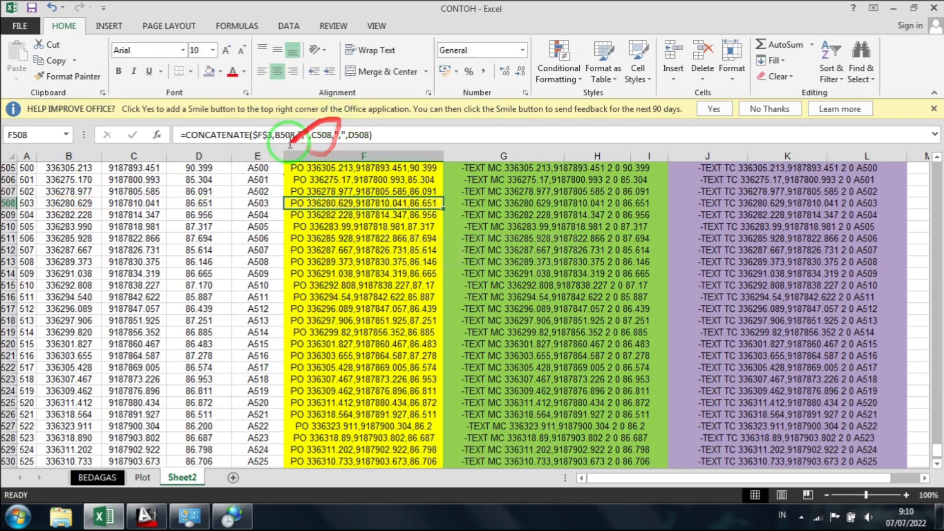
pyautogui.click(303, 137)
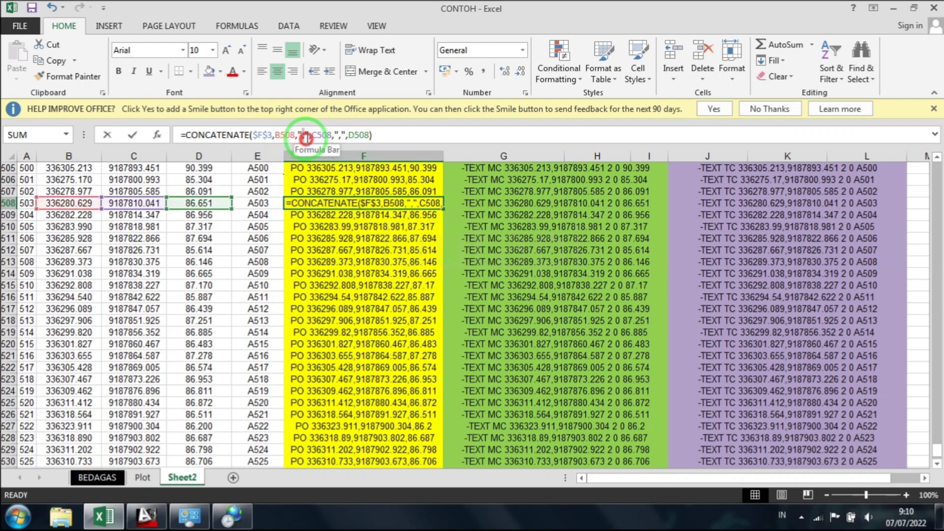
pyautogui.click(189, 516)
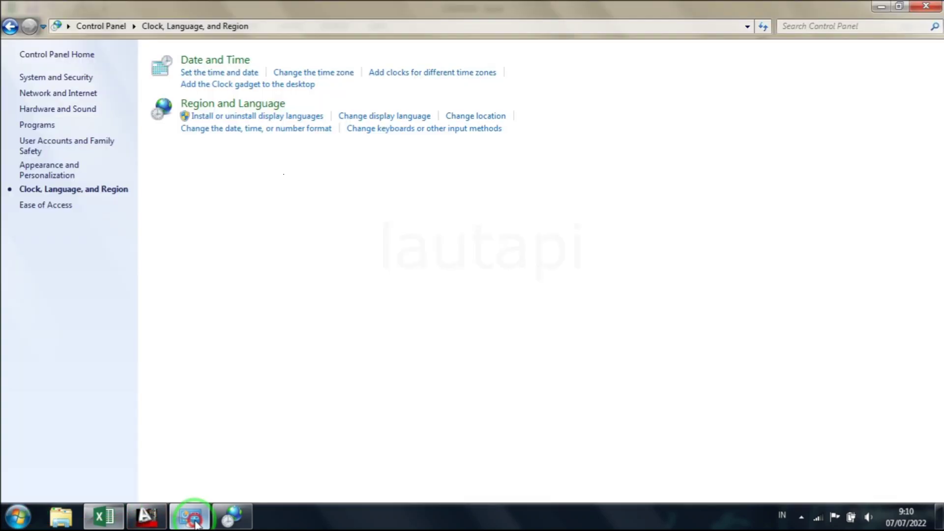
# Close Customize Format and Region and Language, then minimize Control Panel and Excel to show AutoCAD.
pyautogui.click(232, 516)
pyautogui.click(241, 337)
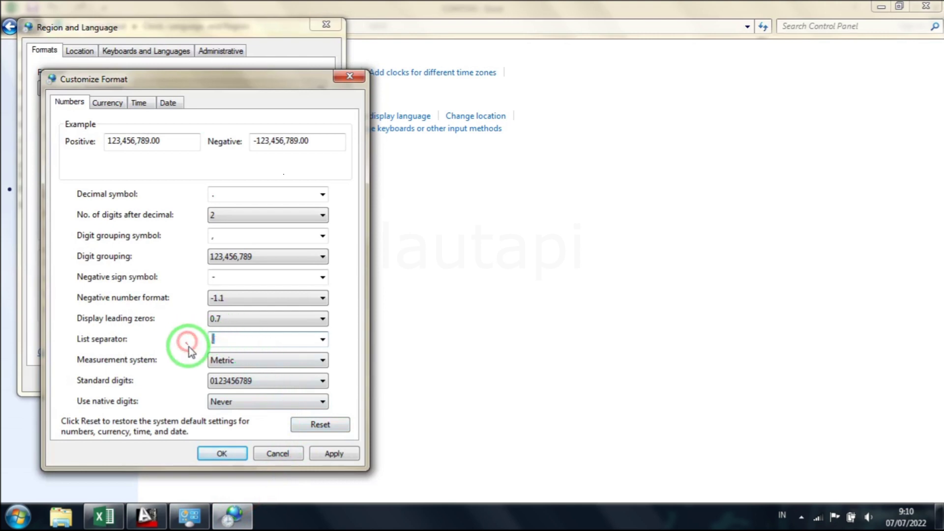
pyautogui.click(350, 75)
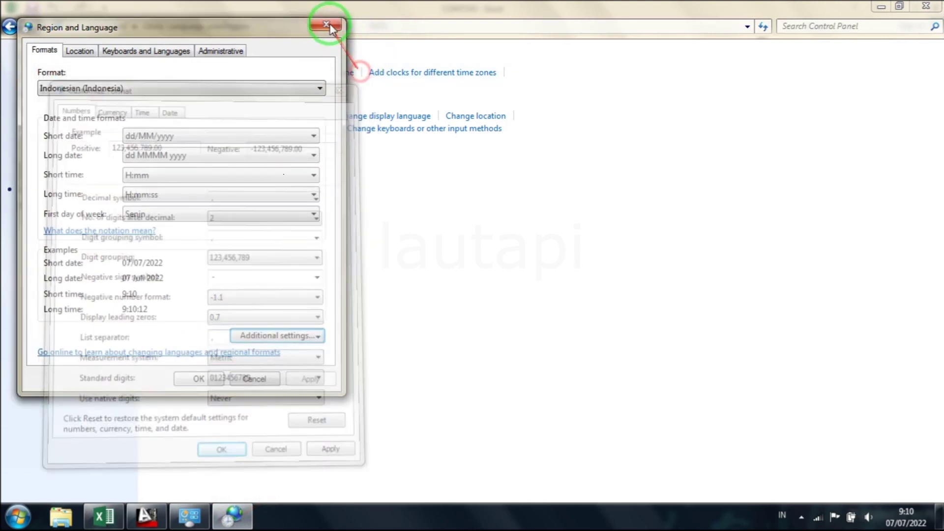
pyautogui.click(327, 25)
pyautogui.click(881, 6)
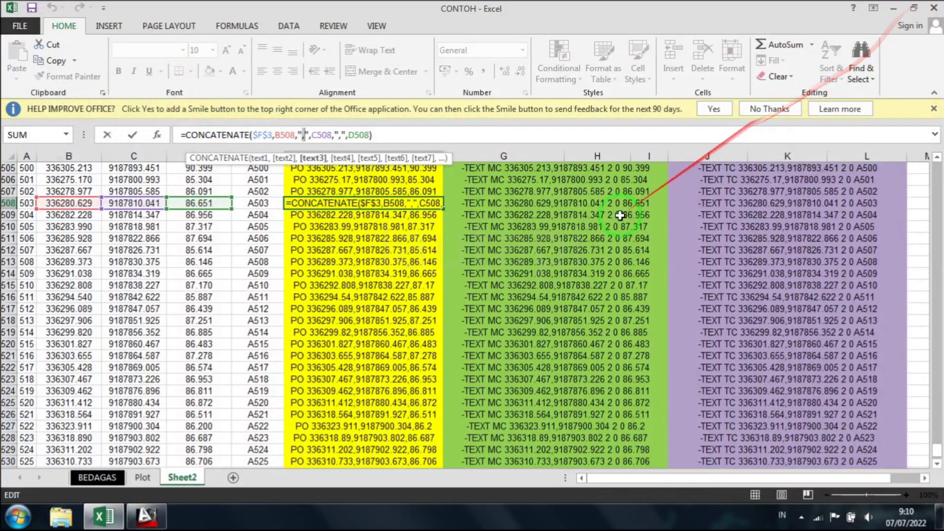
pyautogui.click(900, 11)
pyautogui.scroll(5, 492, 275)
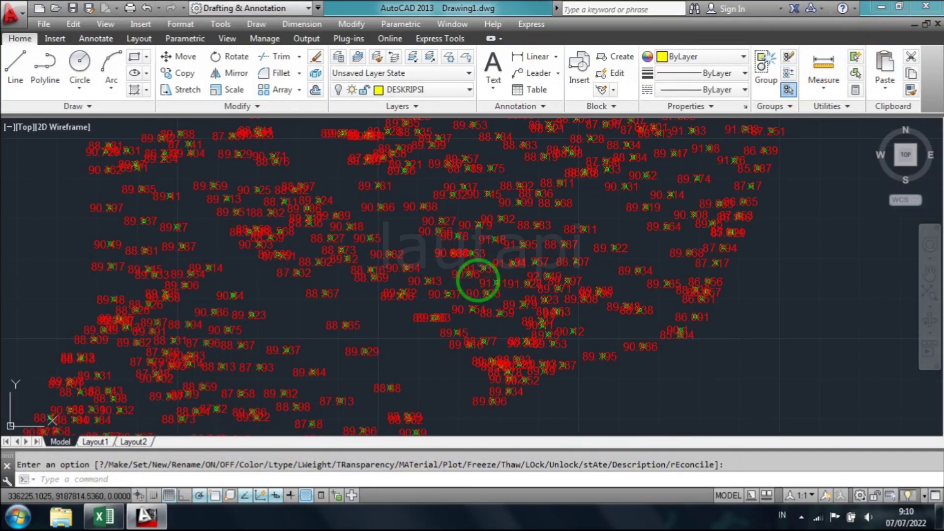